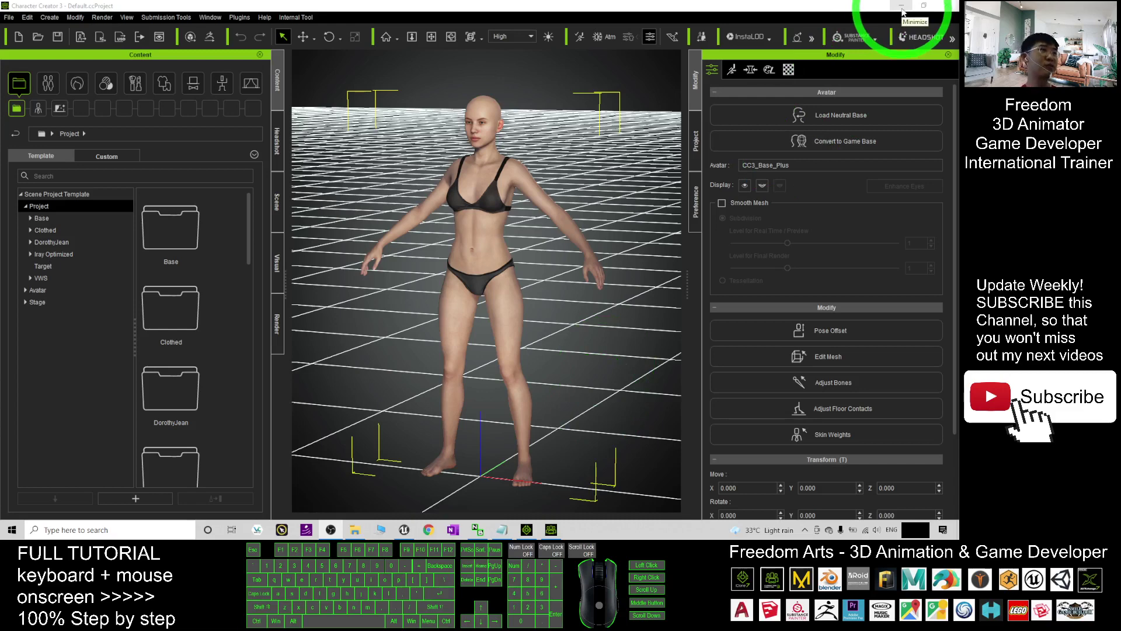
# Switch to the Notes text file and look up where to get the pilot CC3 contents
pyautogui.click(902, 7)
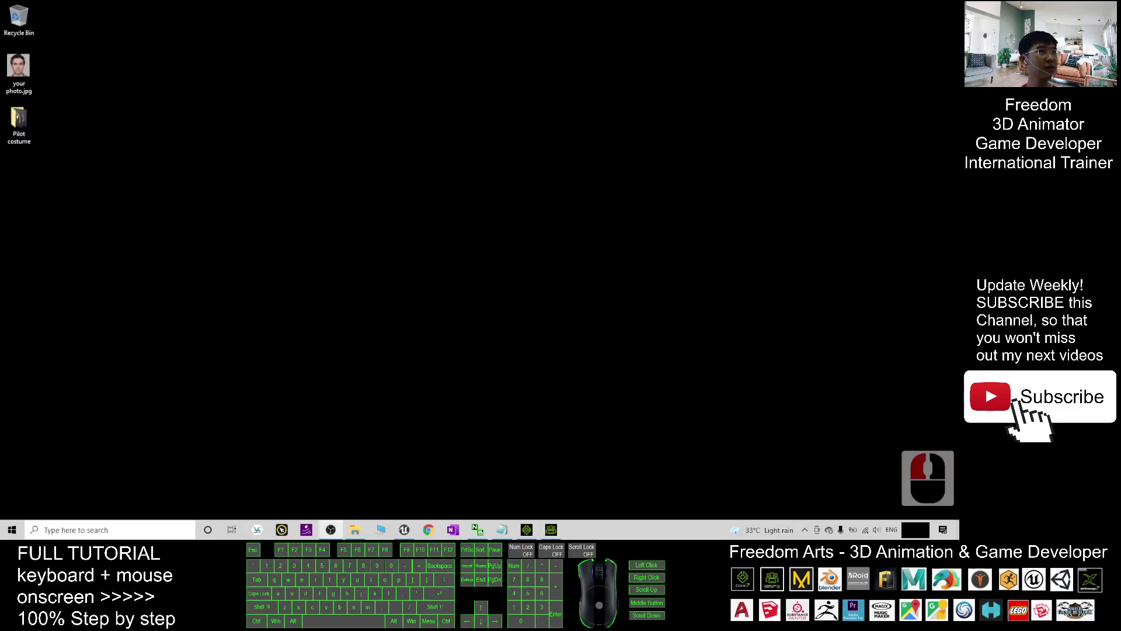
pyautogui.click(501, 530)
pyautogui.moveTo(719, 124); pyautogui.dragTo(637, 52)
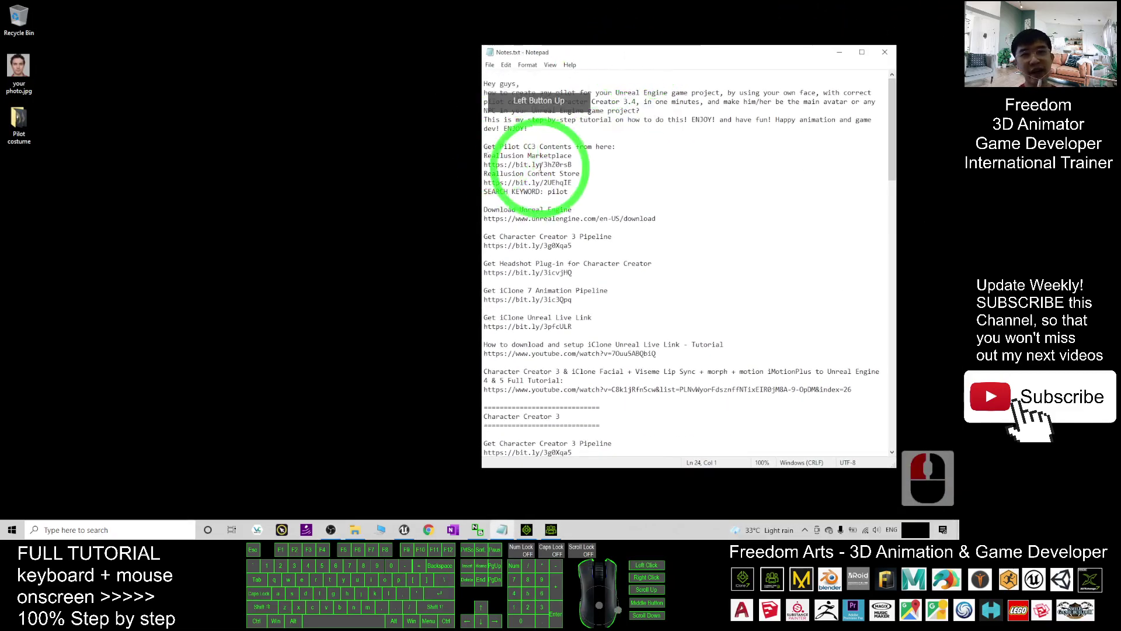
pyautogui.click(519, 147)
pyautogui.click(520, 147)
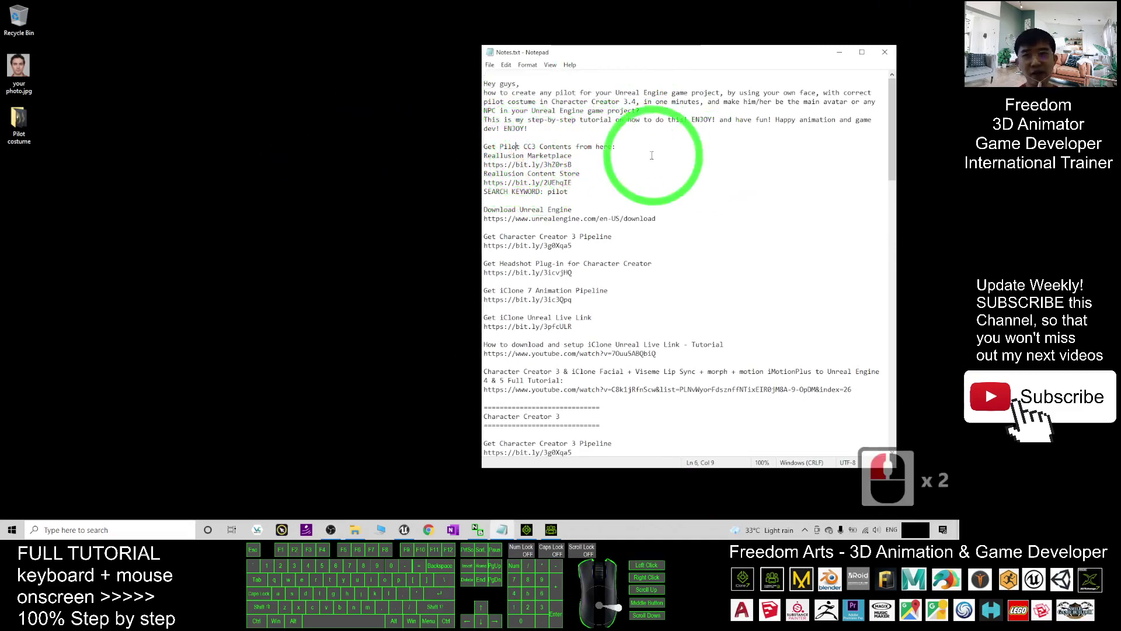
pyautogui.moveTo(520, 173); pyautogui.dragTo(548, 173)
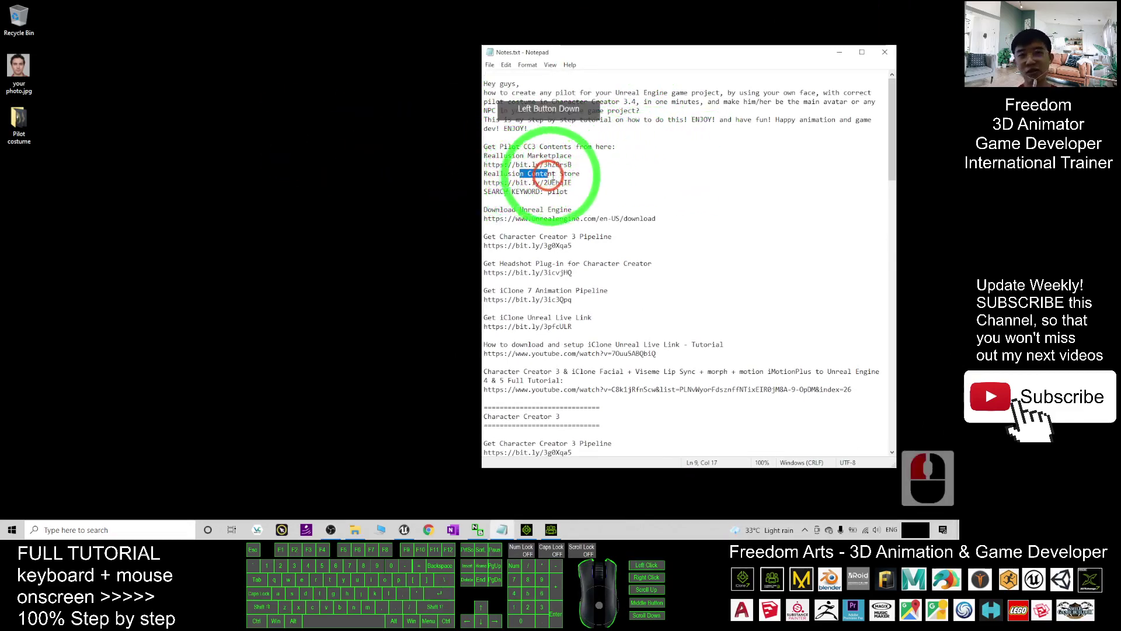
# Open the Pilot costume folder from the desktop, maximize it, and show its files as extra large icons
pyautogui.click(49, 137)
pyautogui.doubleClick(19, 124)
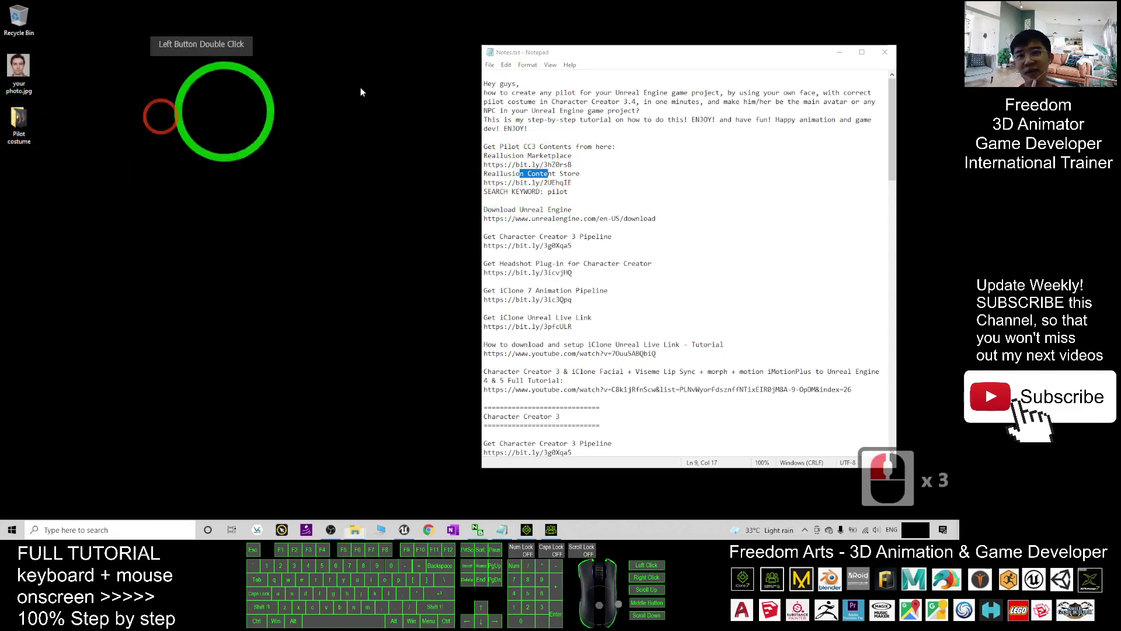
pyautogui.moveTo(660, 133); pyautogui.dragTo(660, 96)
pyautogui.doubleClick(656, 104)
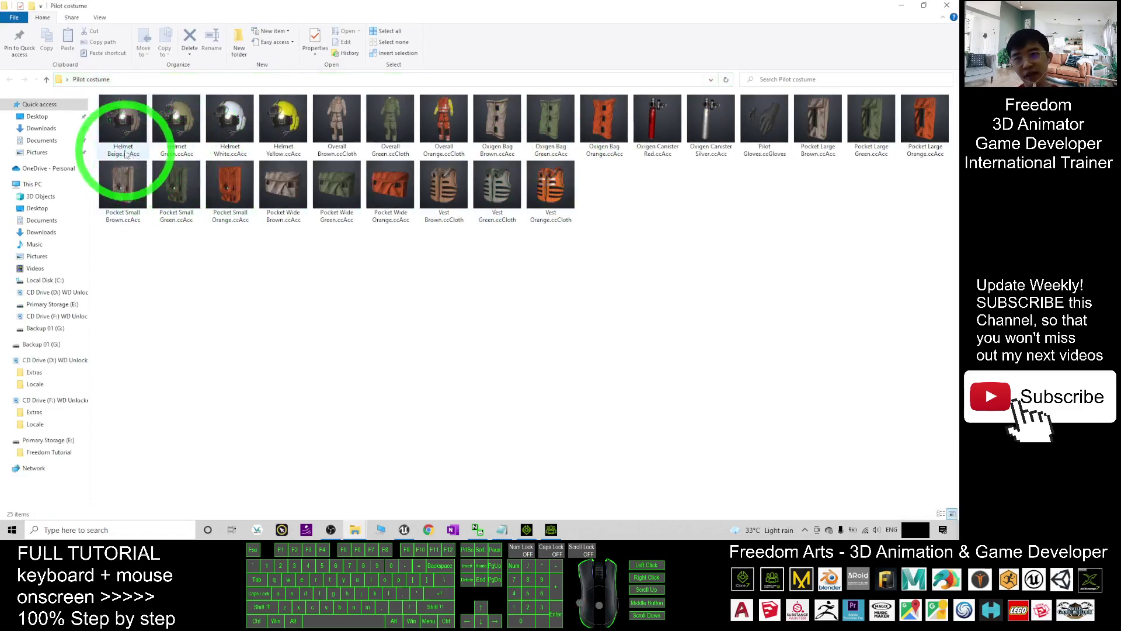
pyautogui.click(347, 151)
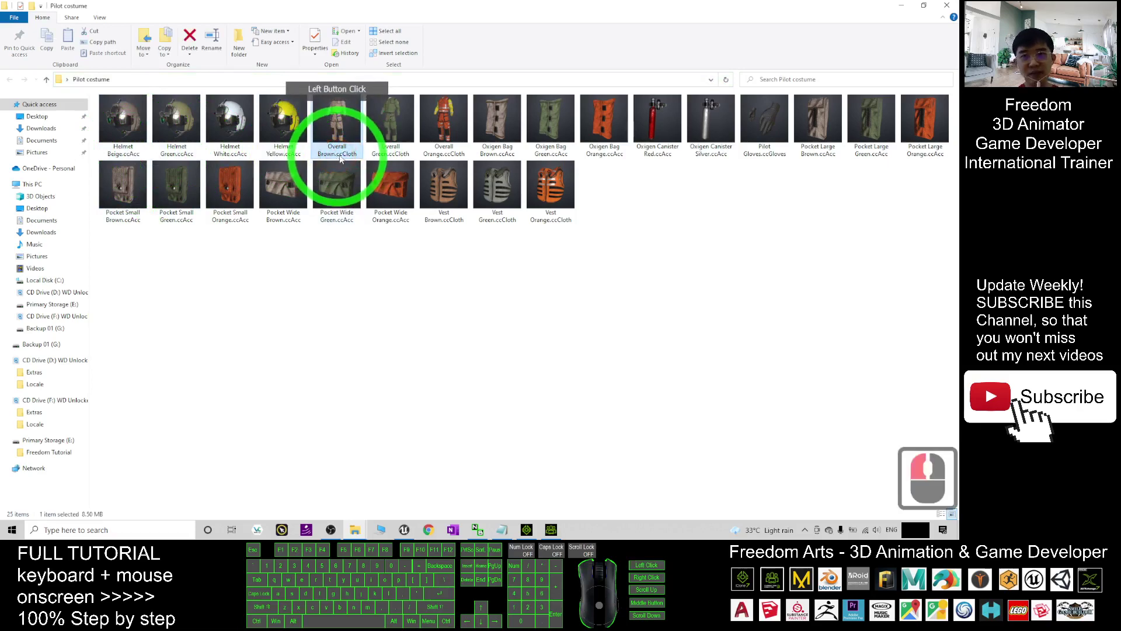
pyautogui.rightClick(602, 209)
pyautogui.moveTo(648, 213)
pyautogui.click(743, 219)
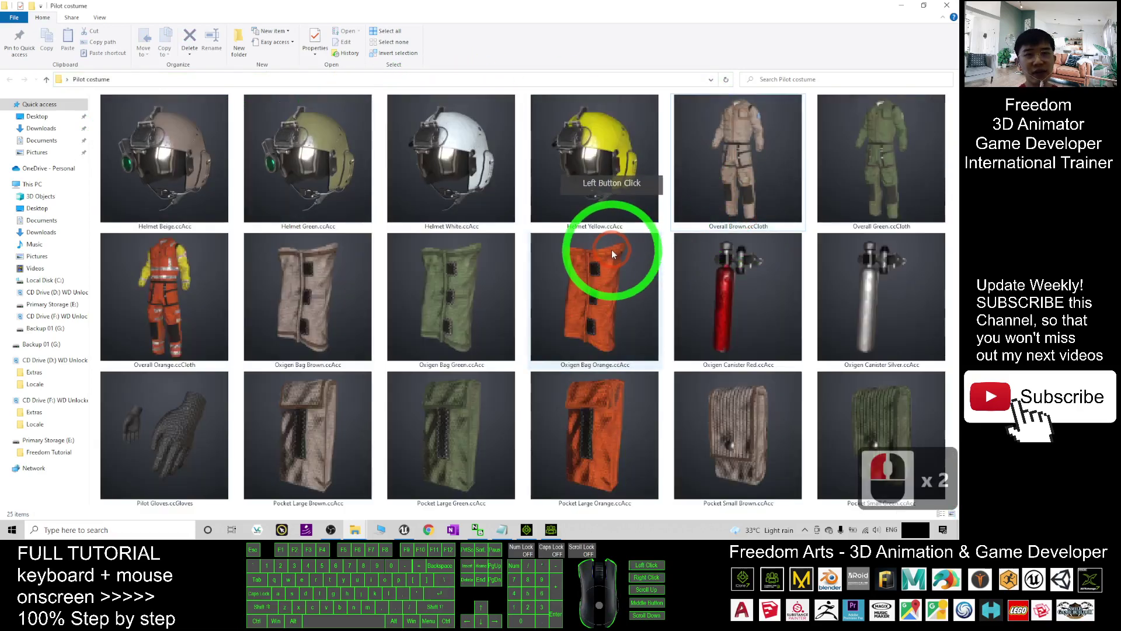
# Look through the helmets, overalls, oxygen gear, gloves, pockets and vests in the Pilot costume folder, and minimize it
pyautogui.scroll(-7, 787, 310)
pyautogui.click(777, 332)
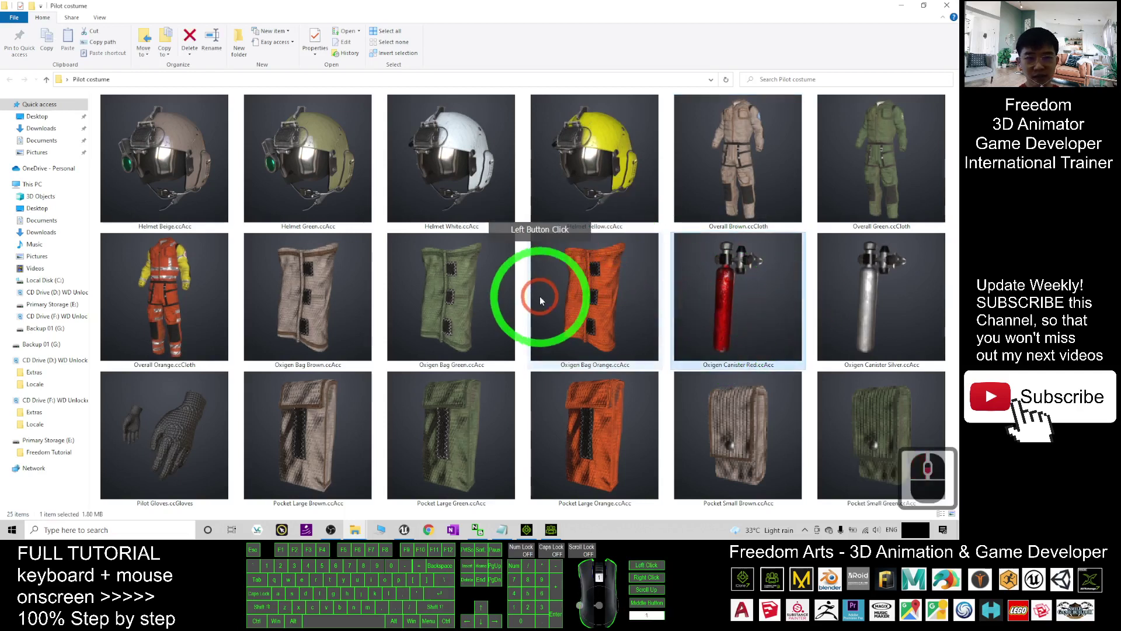
pyautogui.scroll(4, 657, 376)
pyautogui.click(586, 420)
pyautogui.scroll(4, 573, 403)
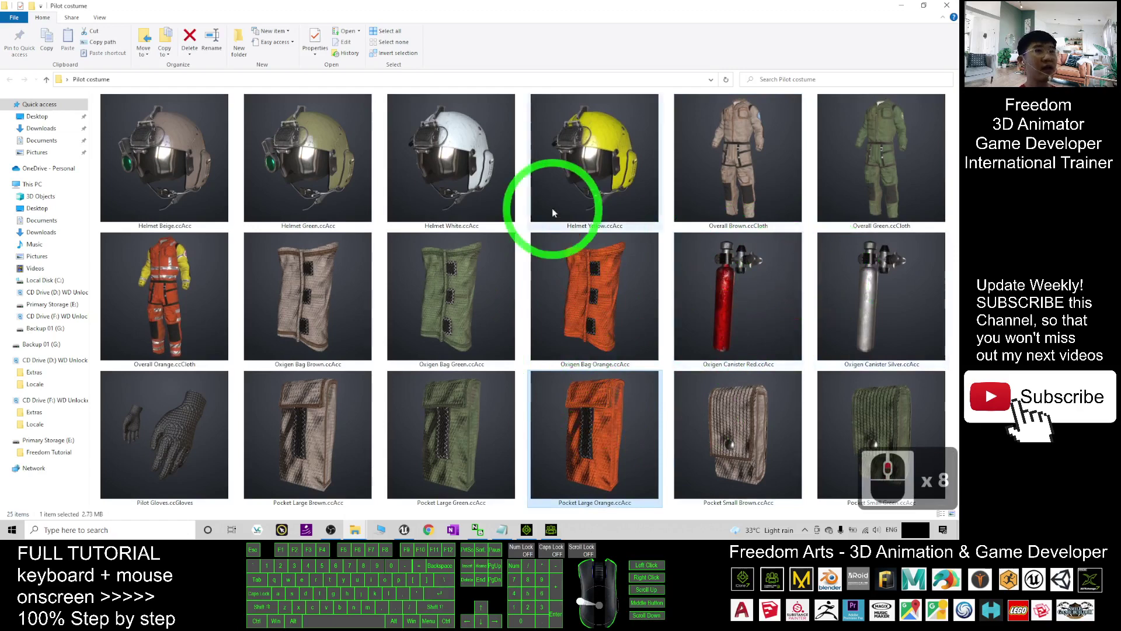
pyautogui.scroll(-6, 594, 281)
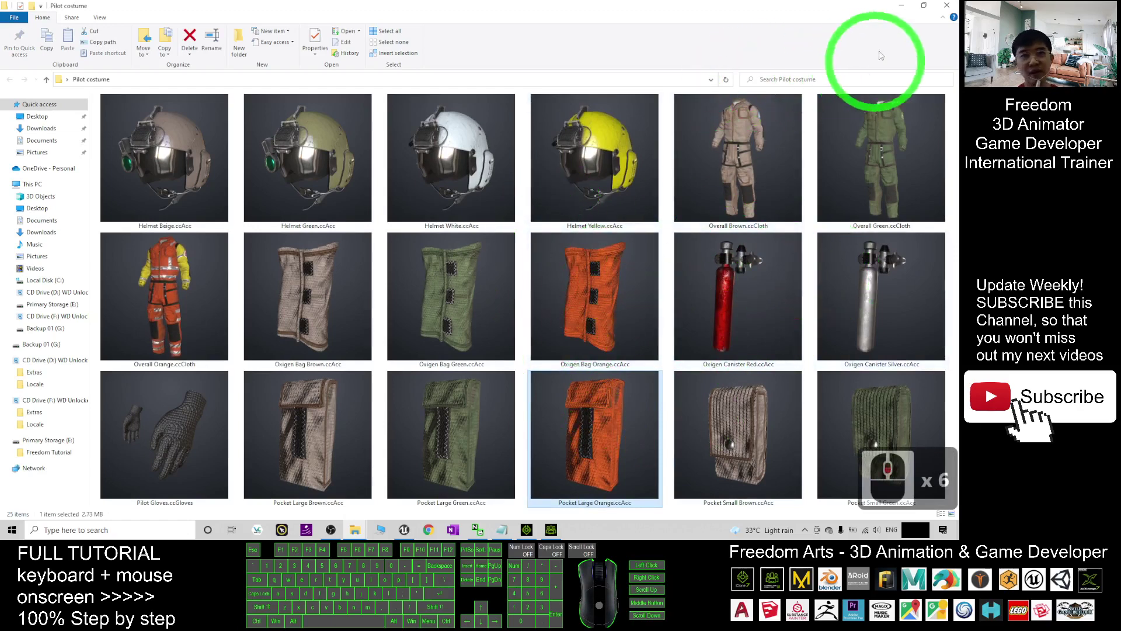
pyautogui.click(902, 8)
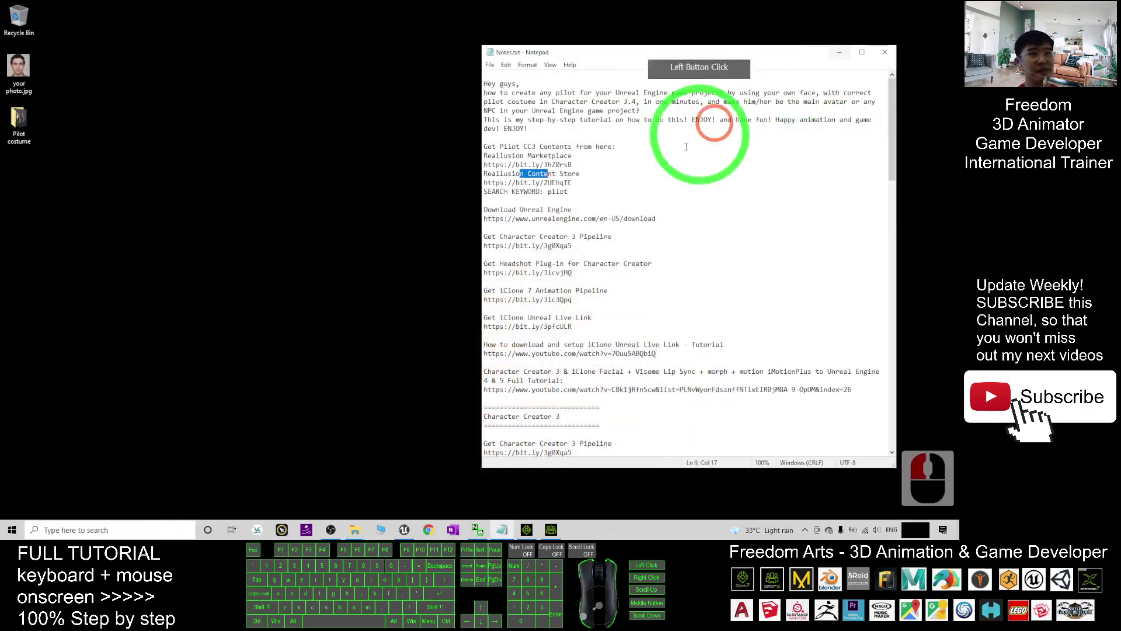
# Switch back to Character Creator 3 and open the Headshot plug-in in Auto mode, with the avatar's head in close view
pyautogui.click(472, 353)
pyautogui.click(573, 535)
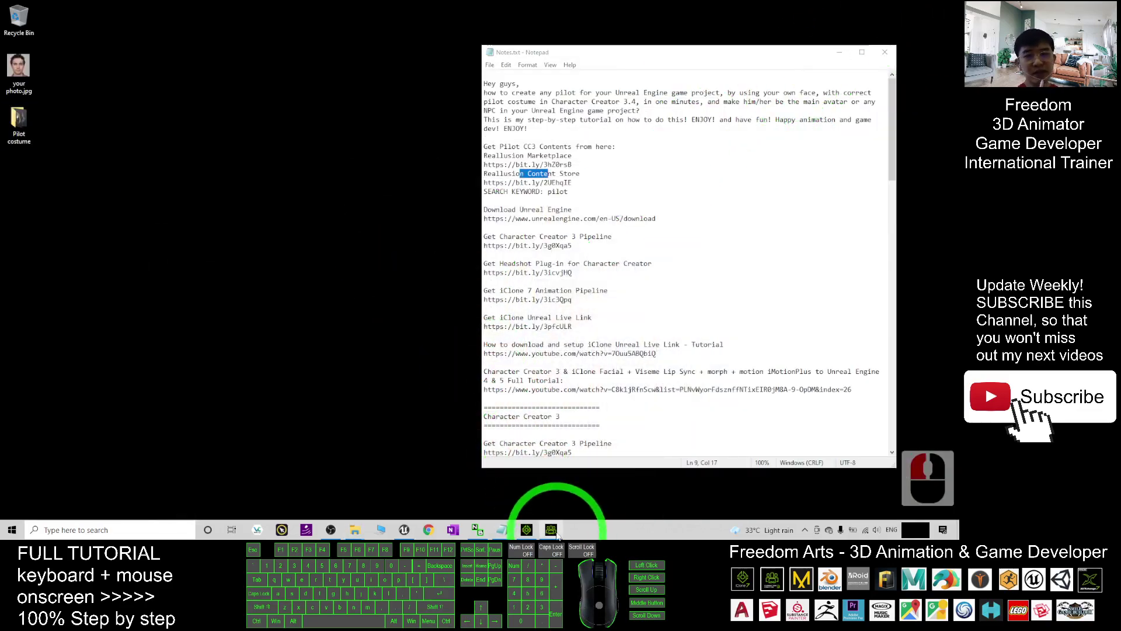
pyautogui.click(555, 532)
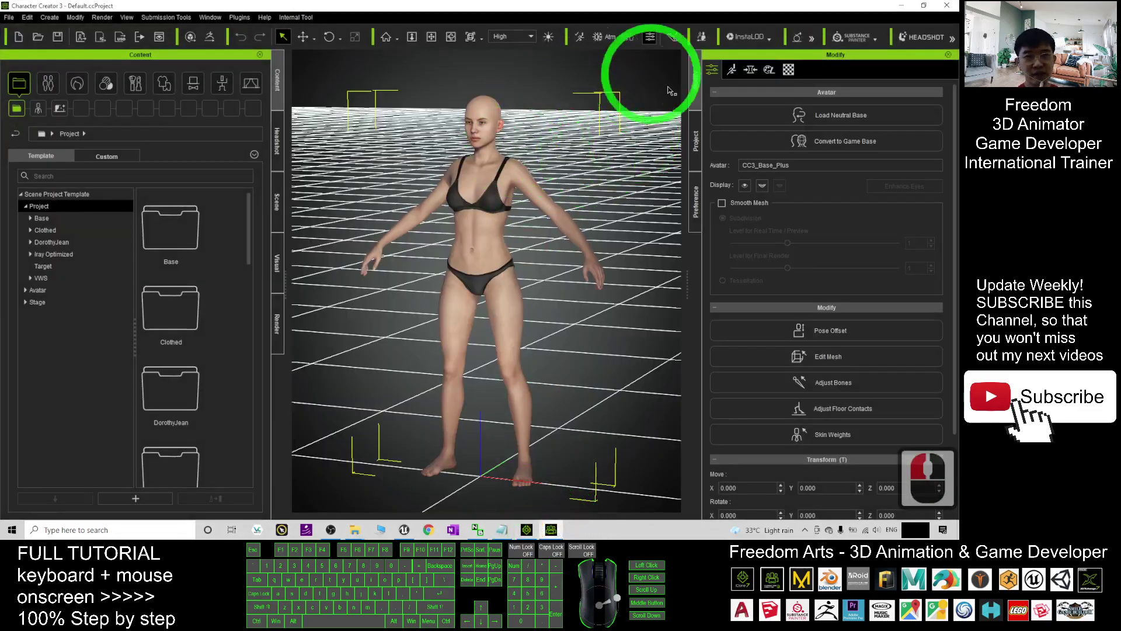
pyautogui.click(278, 141)
pyautogui.click(76, 79)
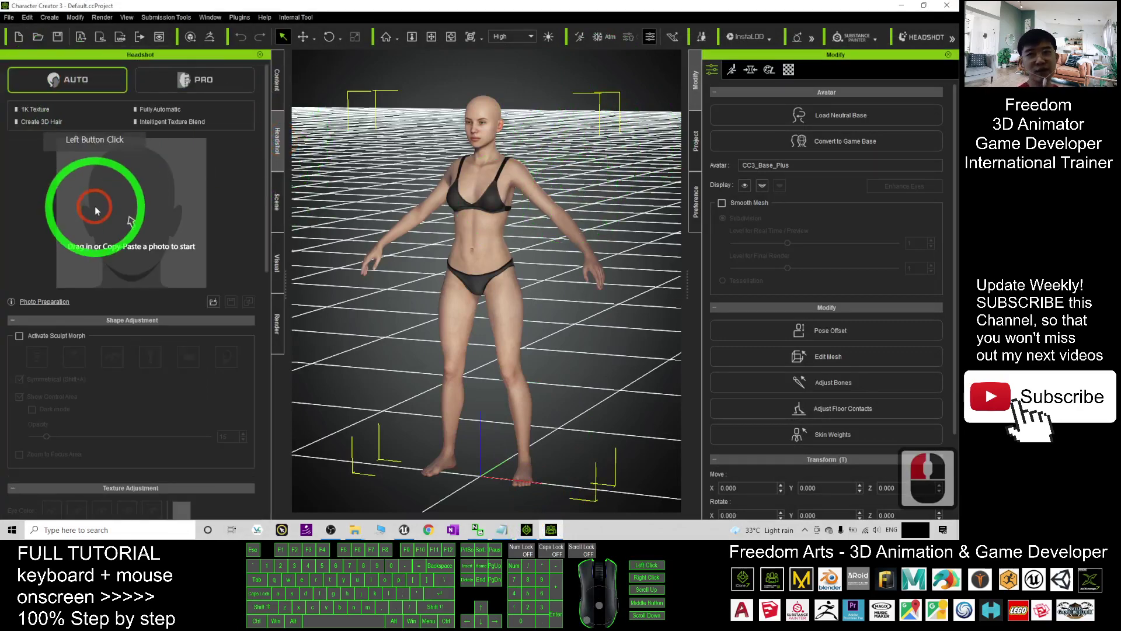
pyautogui.scroll(8, 565, 112)
pyautogui.scroll(8, 564, 134)
pyautogui.press('x')
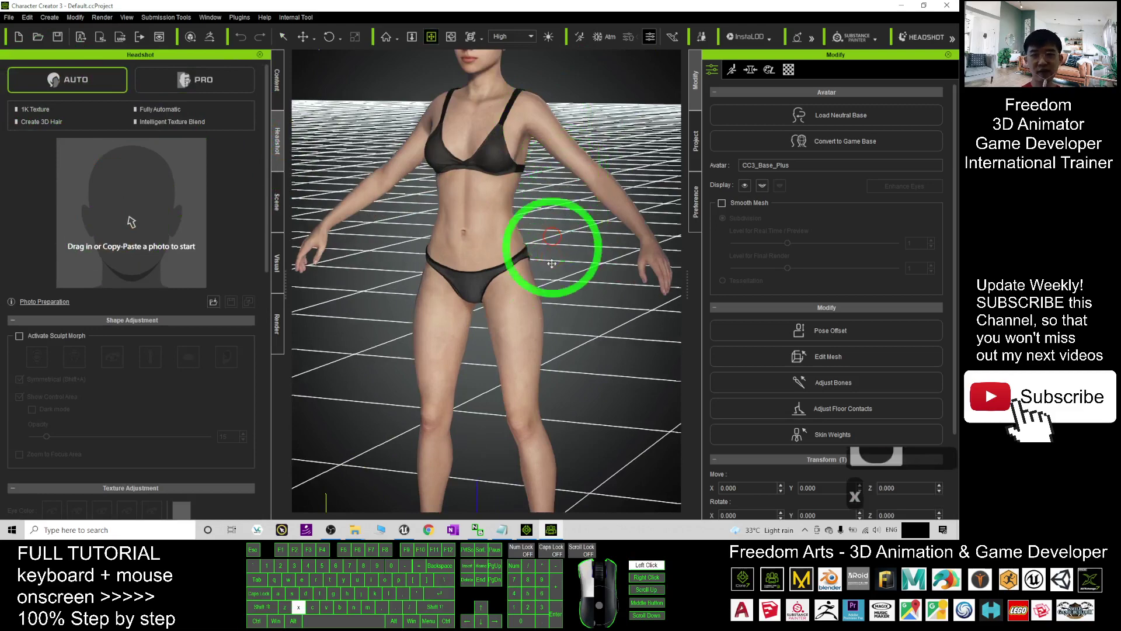
pyautogui.moveTo(551, 265); pyautogui.dragTo(489, 95)
pyautogui.scroll(7, 487, 111)
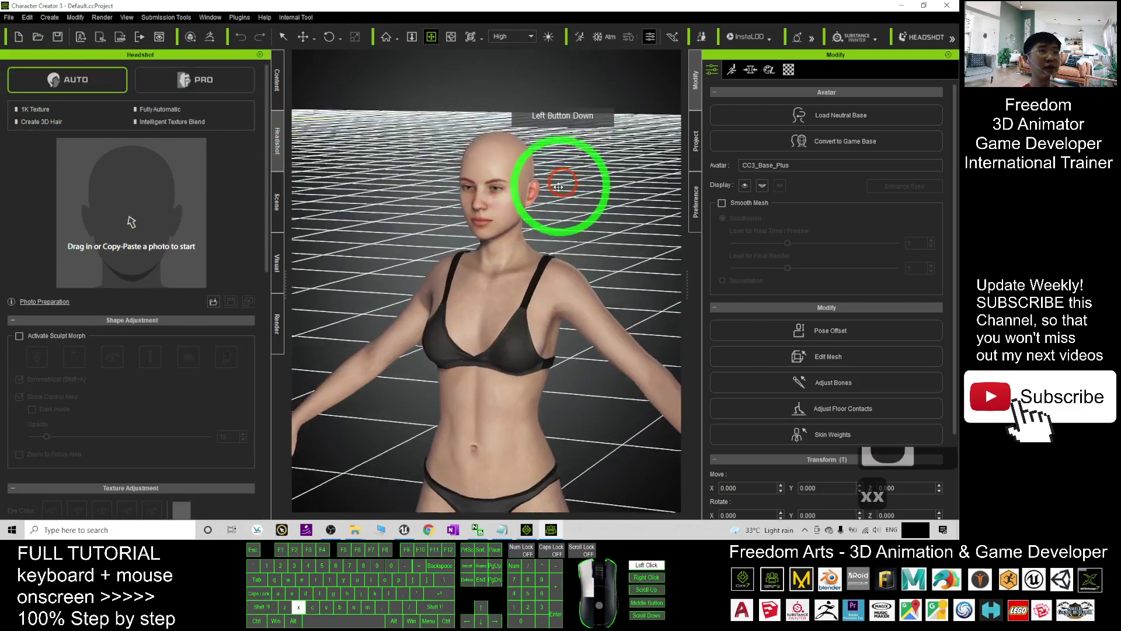
pyautogui.scroll(-5, 555, 184)
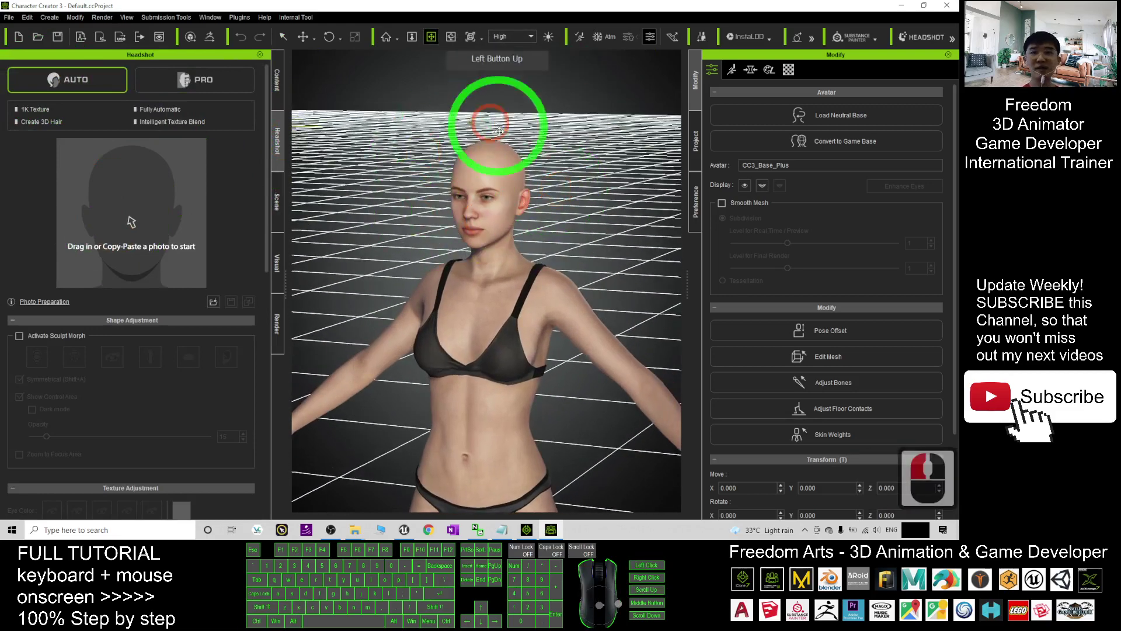
# Shrink the Character Creator window to expose the desktop, and preview your photo.jpg
pyautogui.doubleClick(333, 5)
pyautogui.click(14, 64)
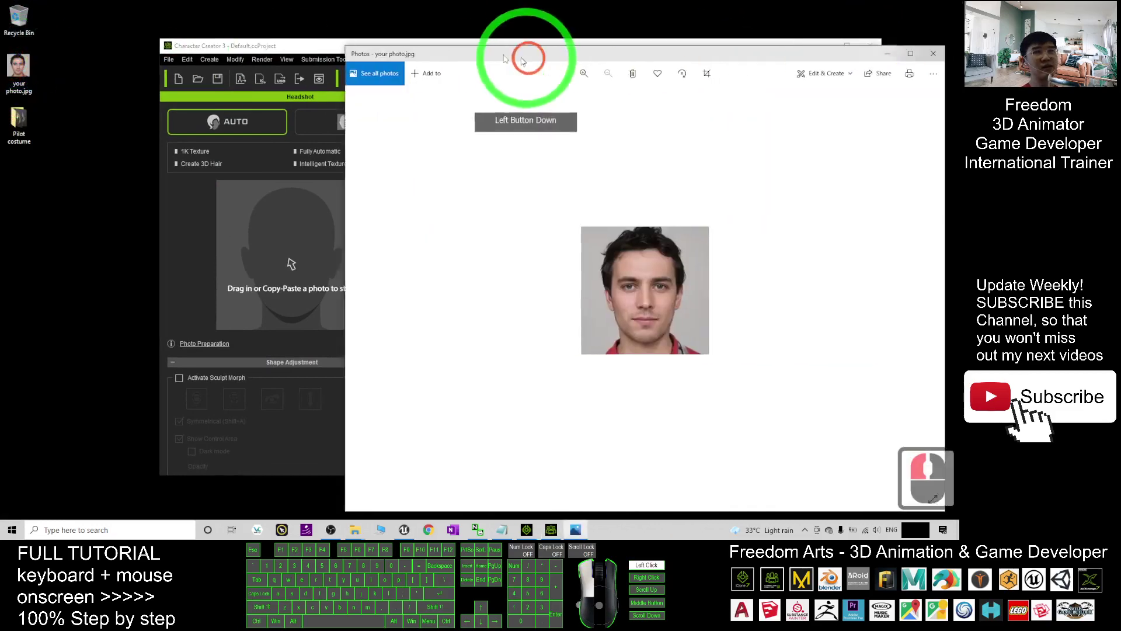
pyautogui.moveTo(528, 57); pyautogui.dragTo(252, 34)
pyautogui.click(656, 31)
pyautogui.click(12, 63)
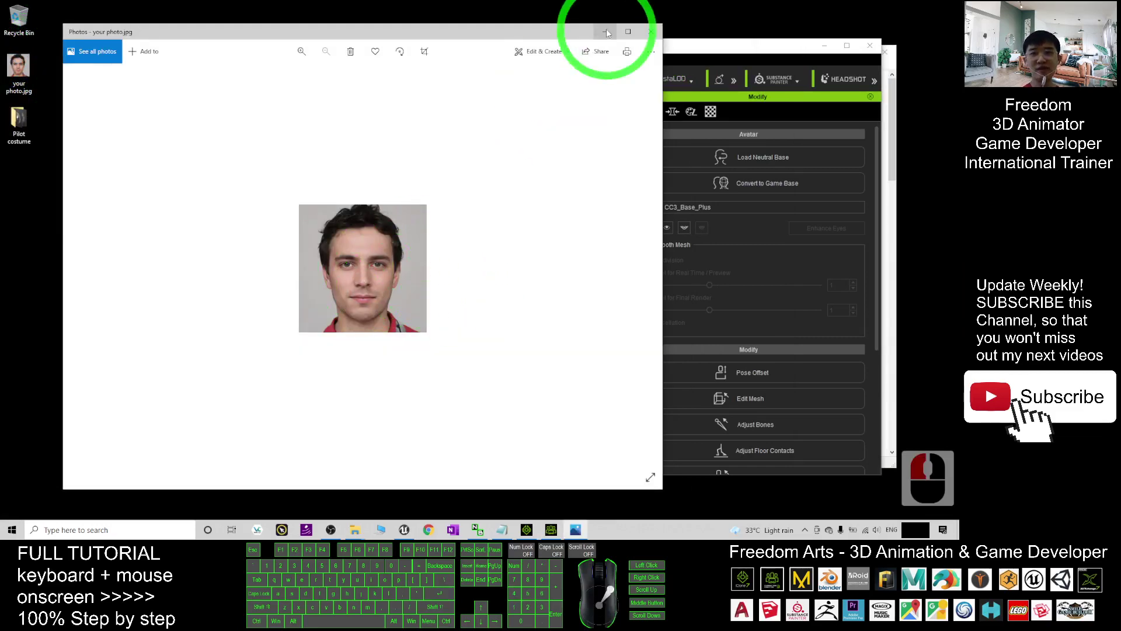
pyautogui.click(652, 32)
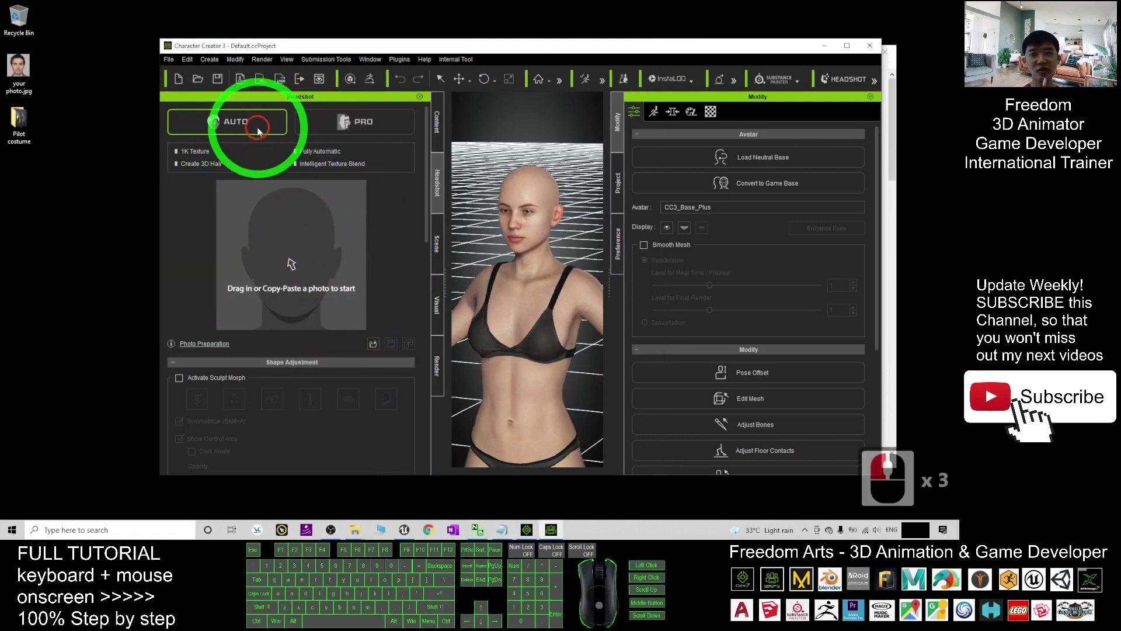
# Load your photo.jpg into Headshot and generate a Male body type character with the No Mask skin type
pyautogui.moveTo(18, 66); pyautogui.dragTo(279, 242)
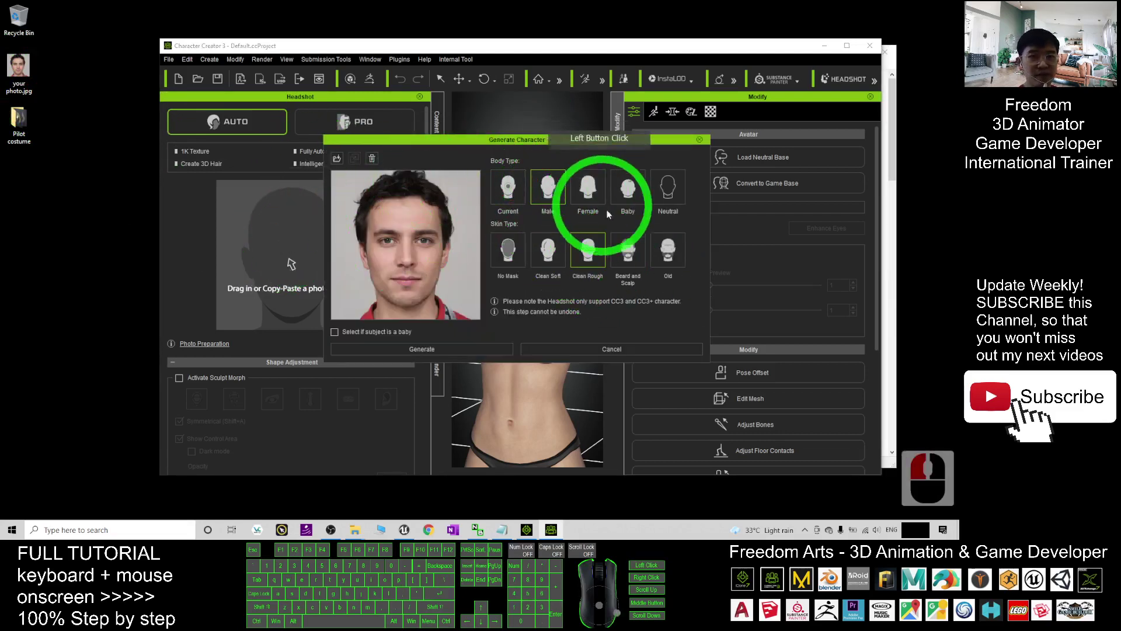
pyautogui.click(513, 250)
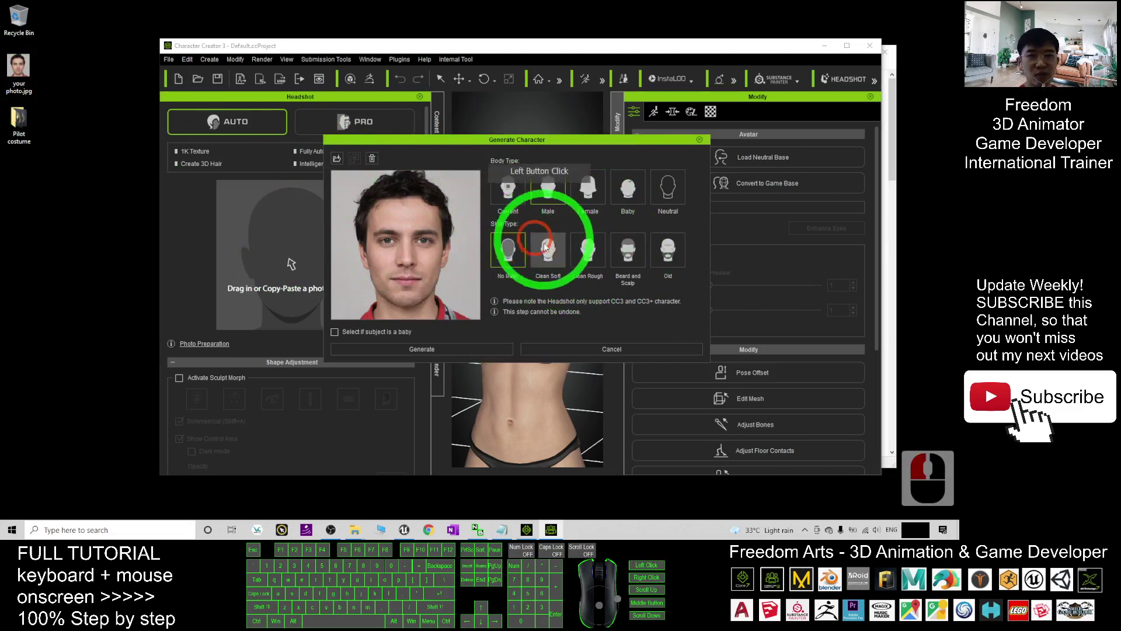
pyautogui.click(451, 353)
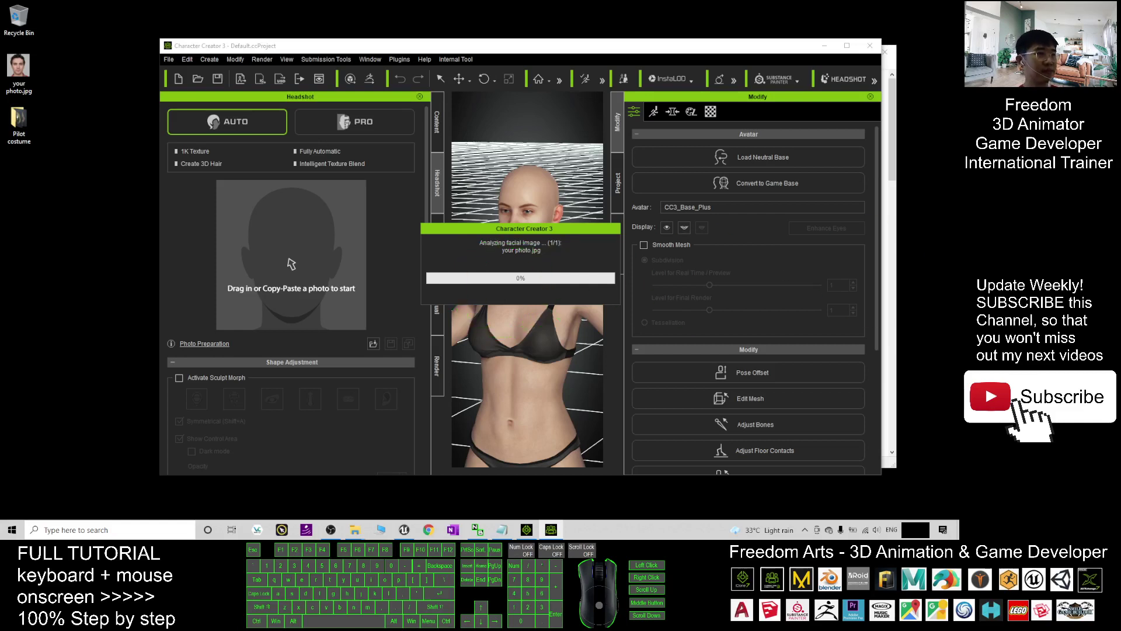
pyautogui.click(461, 459)
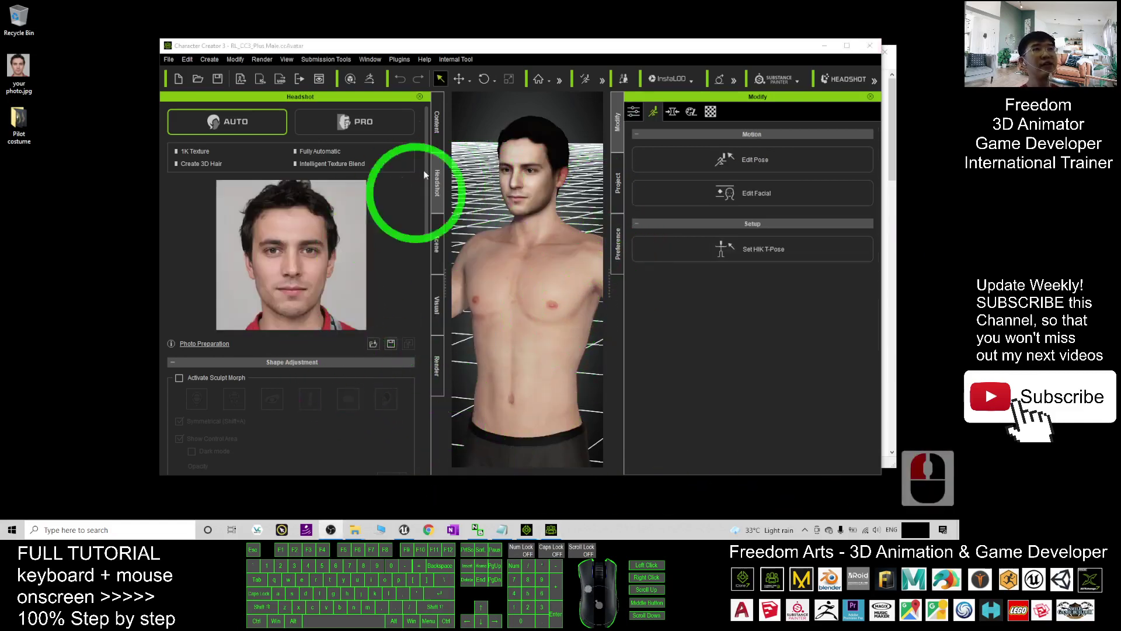
# Maximize Character Creator and examine the generated male character's head and upper body
pyautogui.click(847, 46)
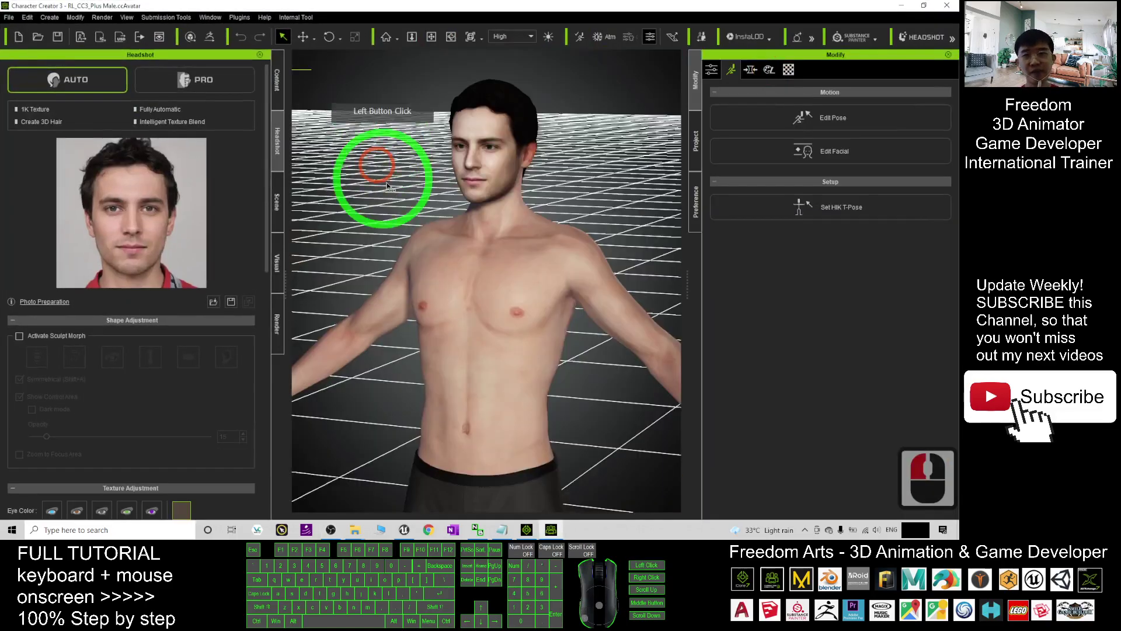
pyautogui.scroll(-20, 524, 243)
pyautogui.click(541, 362)
pyautogui.press('c')
pyautogui.moveTo(541, 362); pyautogui.dragTo(525, 141)
pyautogui.scroll(18, 568, 266)
pyautogui.press('x')
pyautogui.press('c')
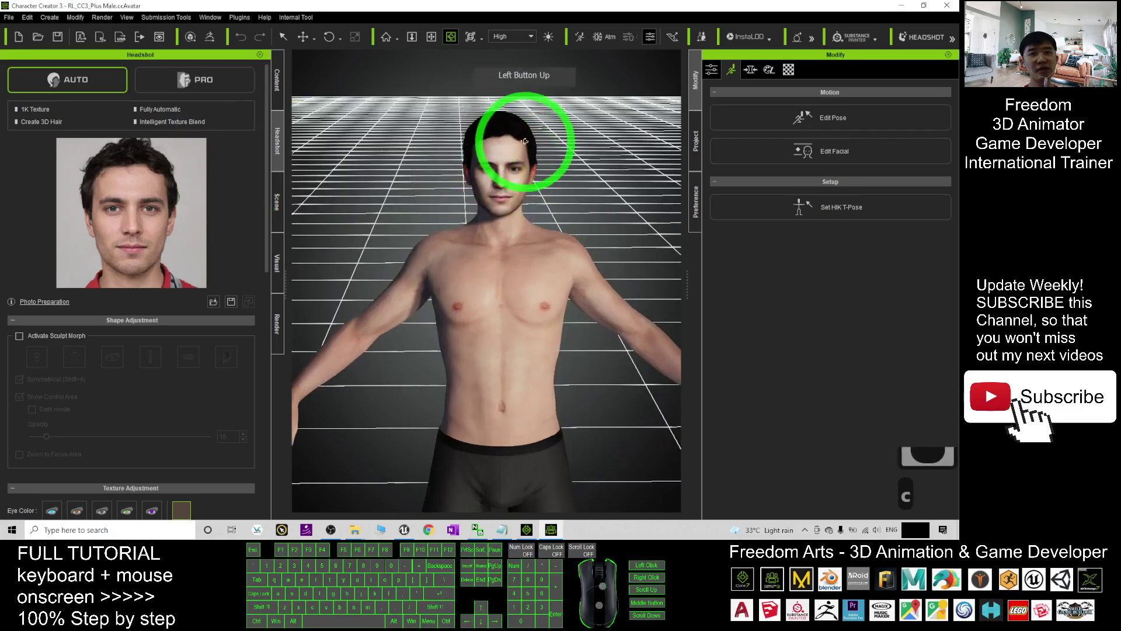
# Toggle the viewport's Auxiliary Light and check the lighting on the male character
pyautogui.scroll(15, 547, 166)
pyautogui.scroll(-8, 564, 198)
pyautogui.moveTo(569, 212); pyautogui.dragTo(549, 72)
pyautogui.click(546, 37)
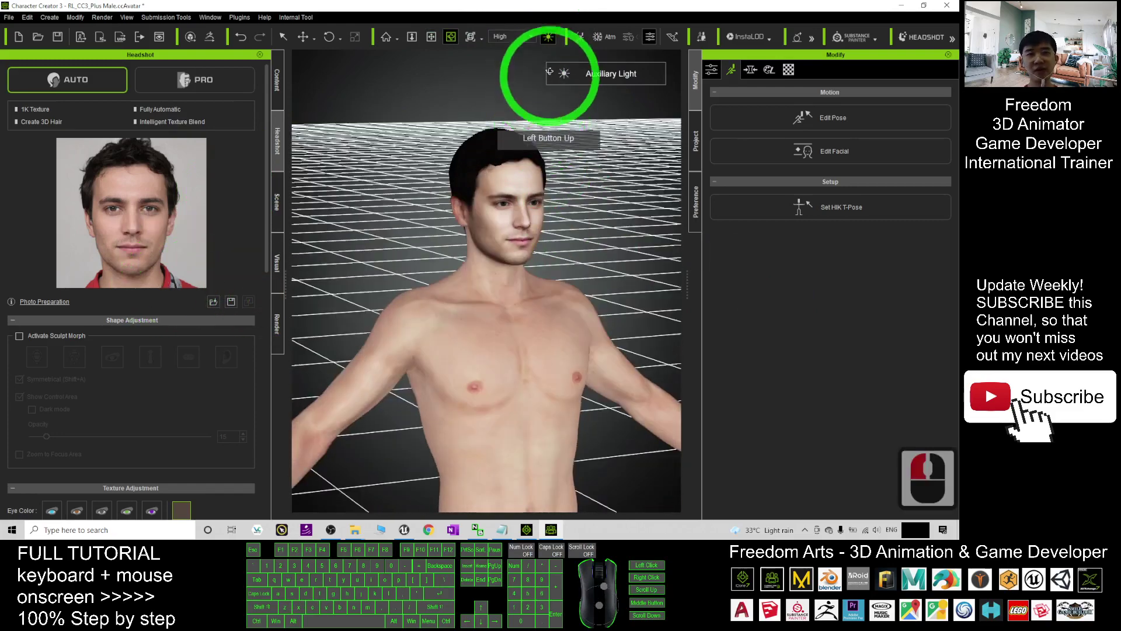
pyautogui.scroll(-8, 541, 240)
pyautogui.moveTo(561, 321); pyautogui.dragTo(573, 175)
pyautogui.moveTo(543, 213); pyautogui.dragTo(316, 219)
# Shrink the Character Creator window and review the Reallusion content sources in the Notes file
pyautogui.doubleClick(541, 4)
pyautogui.click(507, 73)
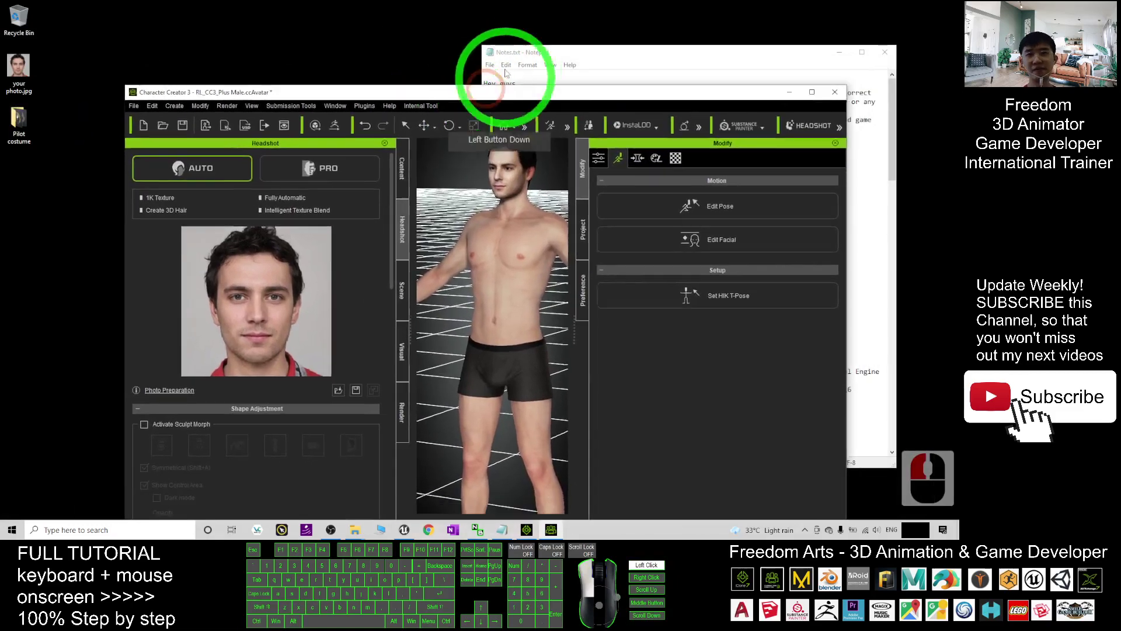
pyautogui.click(547, 53)
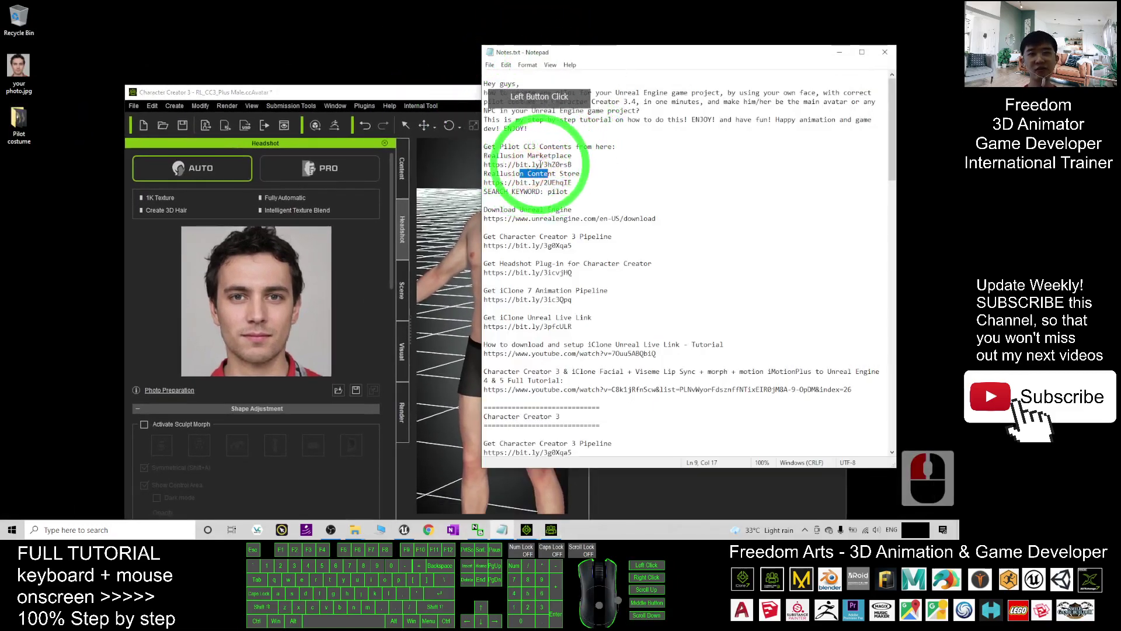
pyautogui.click(556, 173)
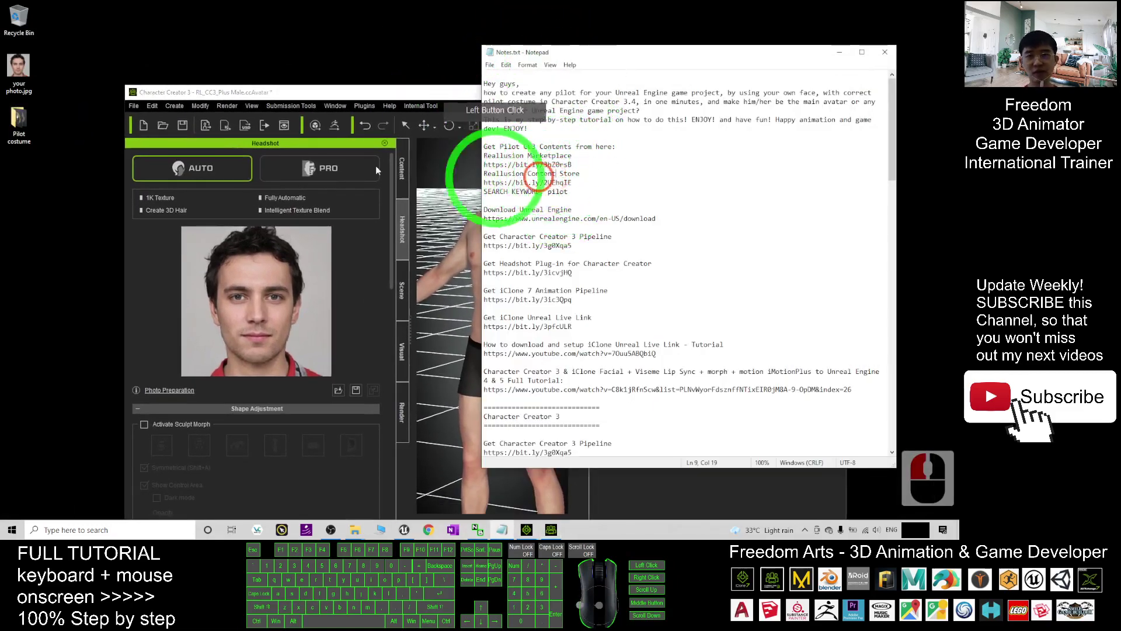
# Reopen the Pilot costume folder and arrange its window beside the Character Creator window
pyautogui.click(24, 116)
pyautogui.doubleClick(24, 113)
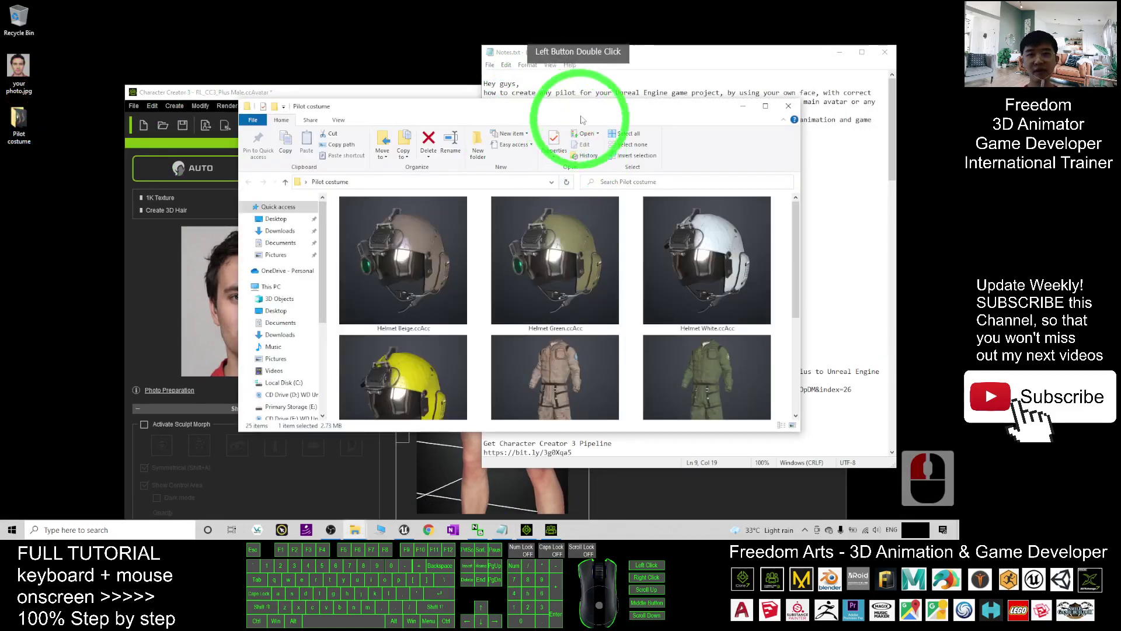
pyautogui.moveTo(583, 110); pyautogui.dragTo(685, 69)
pyautogui.moveTo(318, 91); pyautogui.dragTo(233, 67)
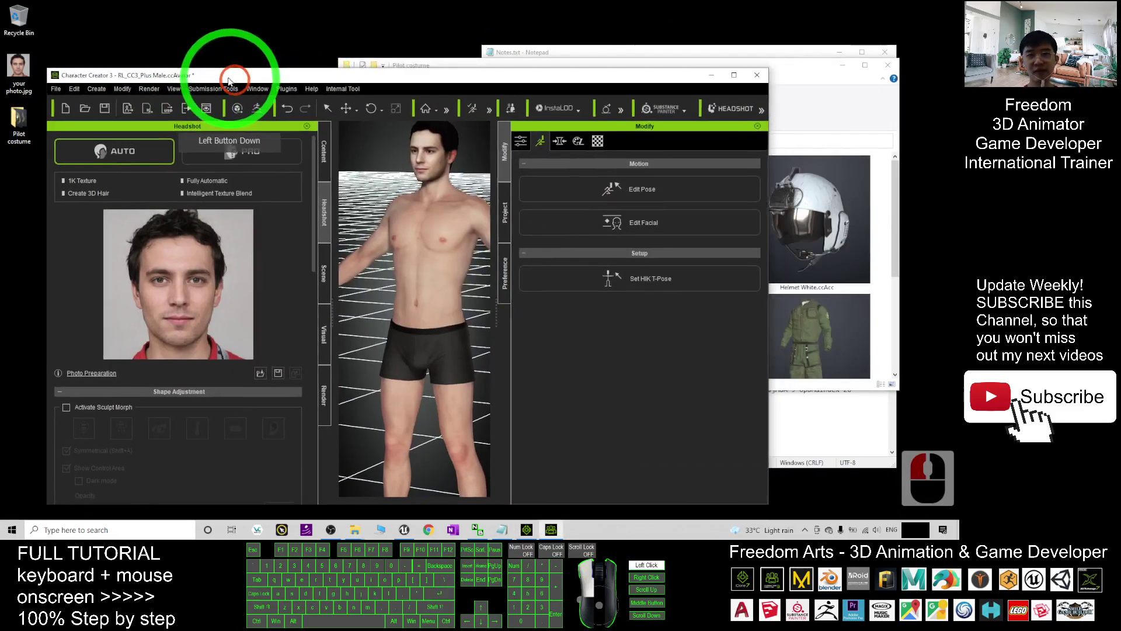
pyautogui.click(811, 84)
# Enlarge the Pilot costume folder window and switch its items to smaller thumbnails so all costume files fit
pyautogui.scroll(-9, 681, 297)
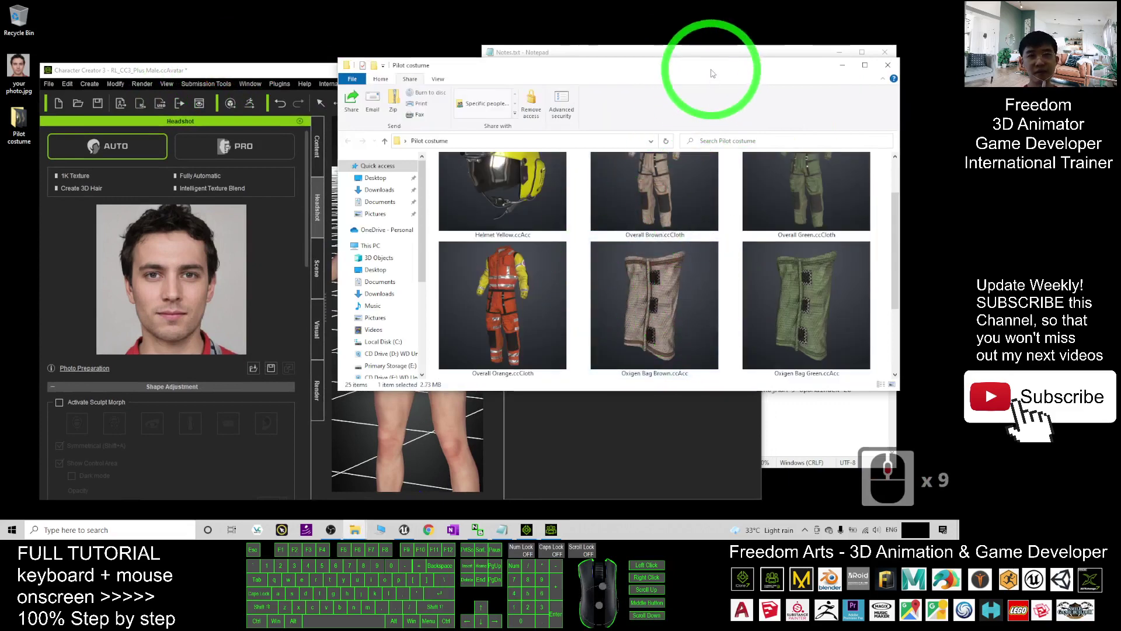
pyautogui.moveTo(712, 73); pyautogui.dragTo(614, 9)
pyautogui.rightClick(402, 469)
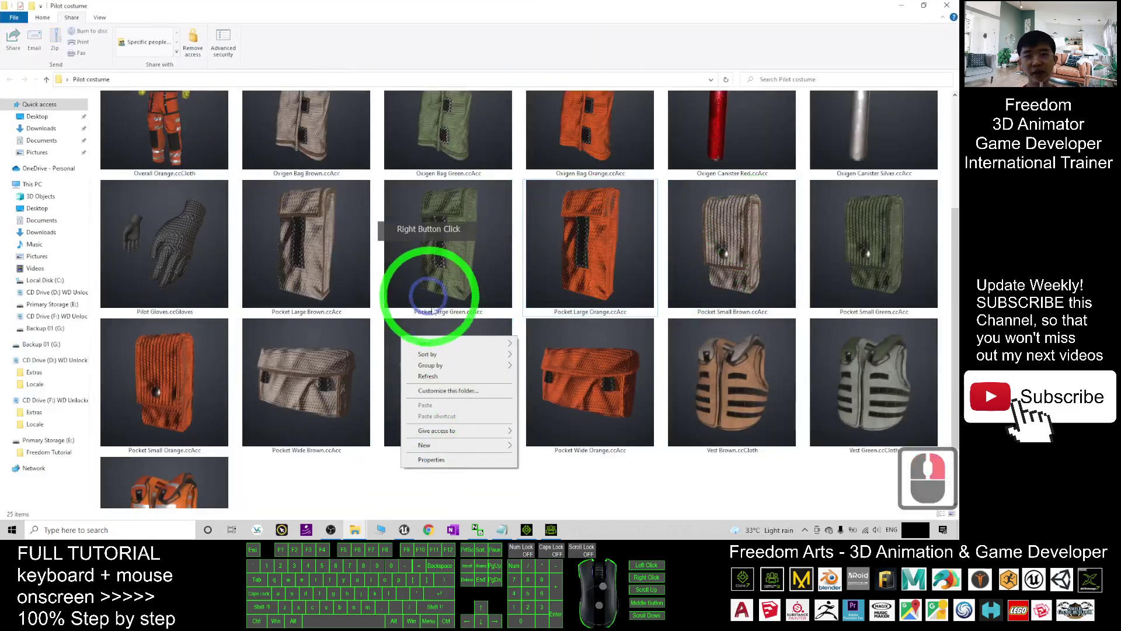
pyautogui.moveTo(424, 343)
pyautogui.click(552, 364)
pyautogui.click(557, 357)
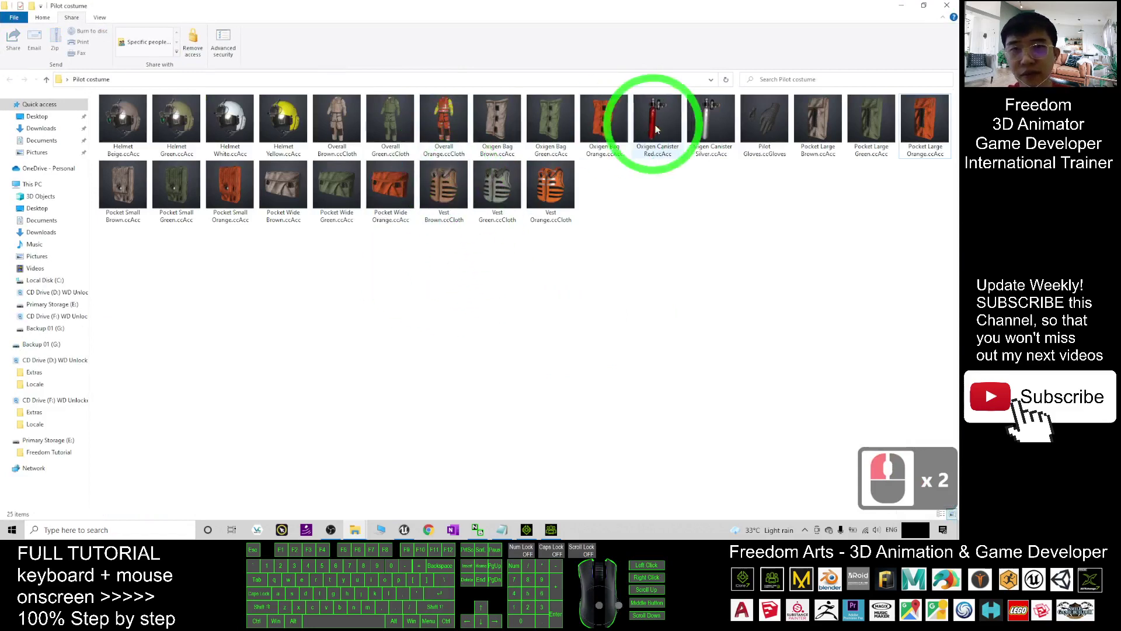
# Shrink the folder window and apply Overall Orange.ccCloth to the male character with the Keep Cloth Shape option
pyautogui.click(446, 132)
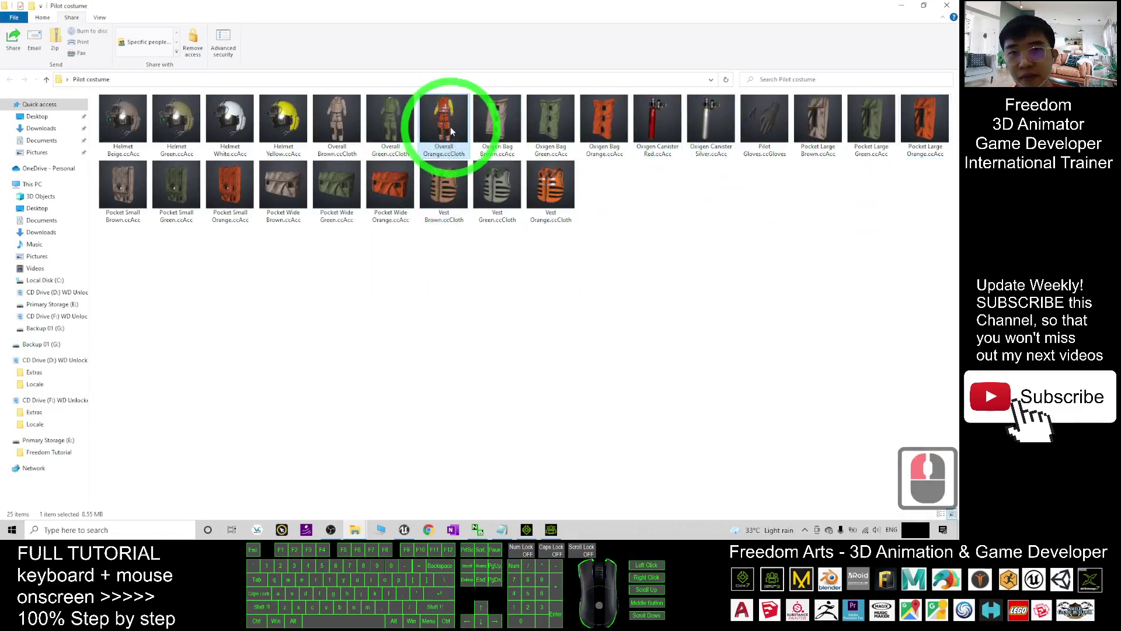
pyautogui.moveTo(509, 5); pyautogui.dragTo(562, 66)
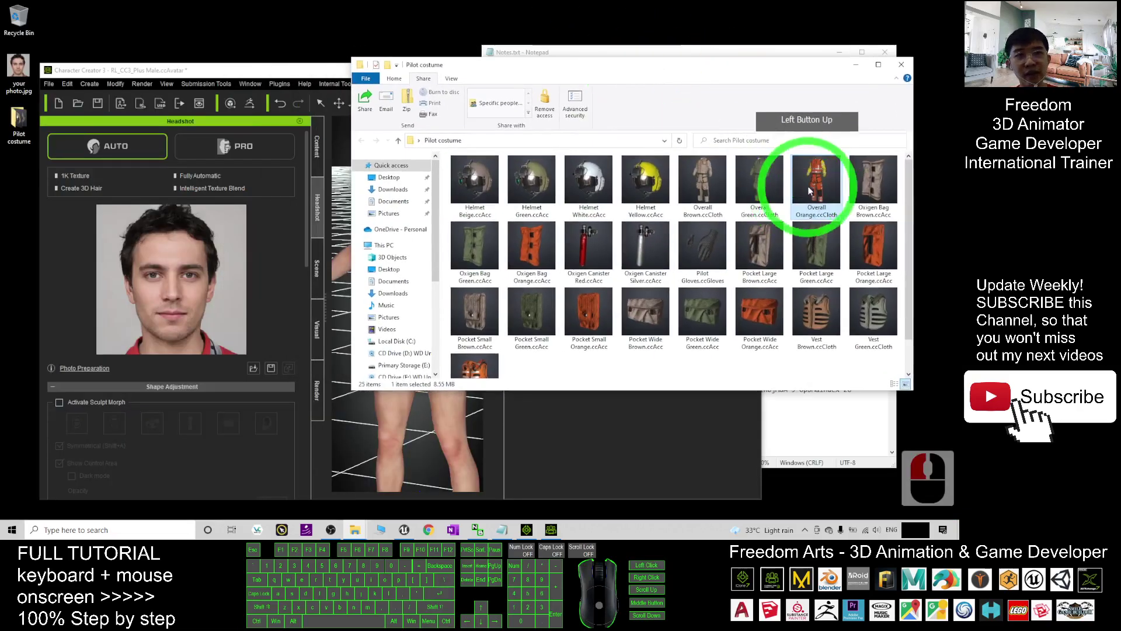
pyautogui.moveTo(818, 181); pyautogui.dragTo(389, 433)
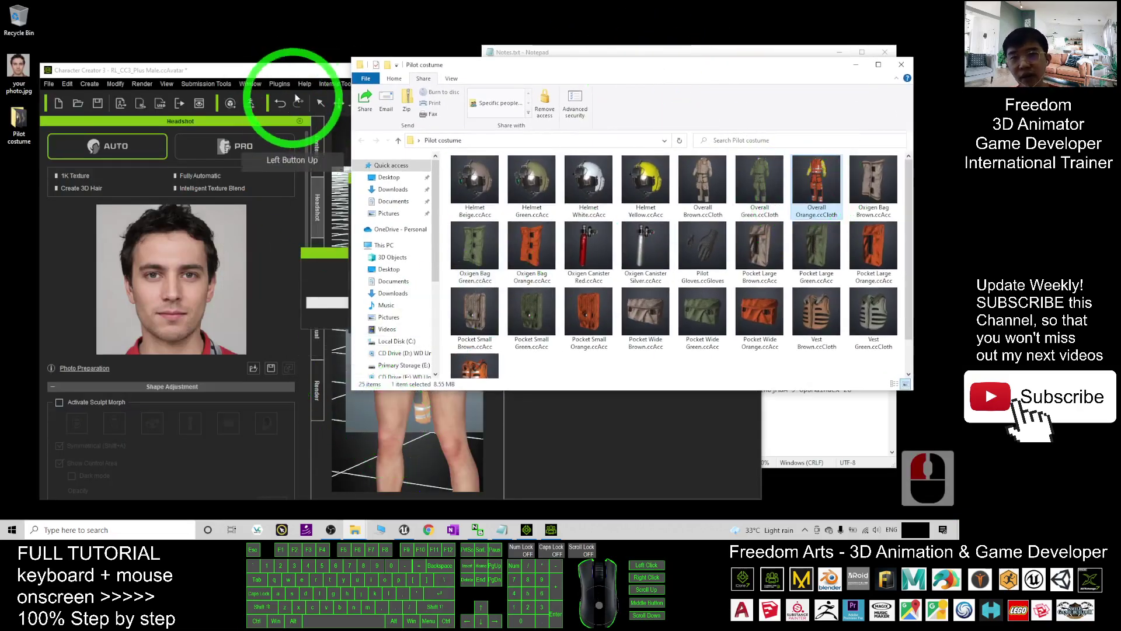
pyautogui.click(304, 71)
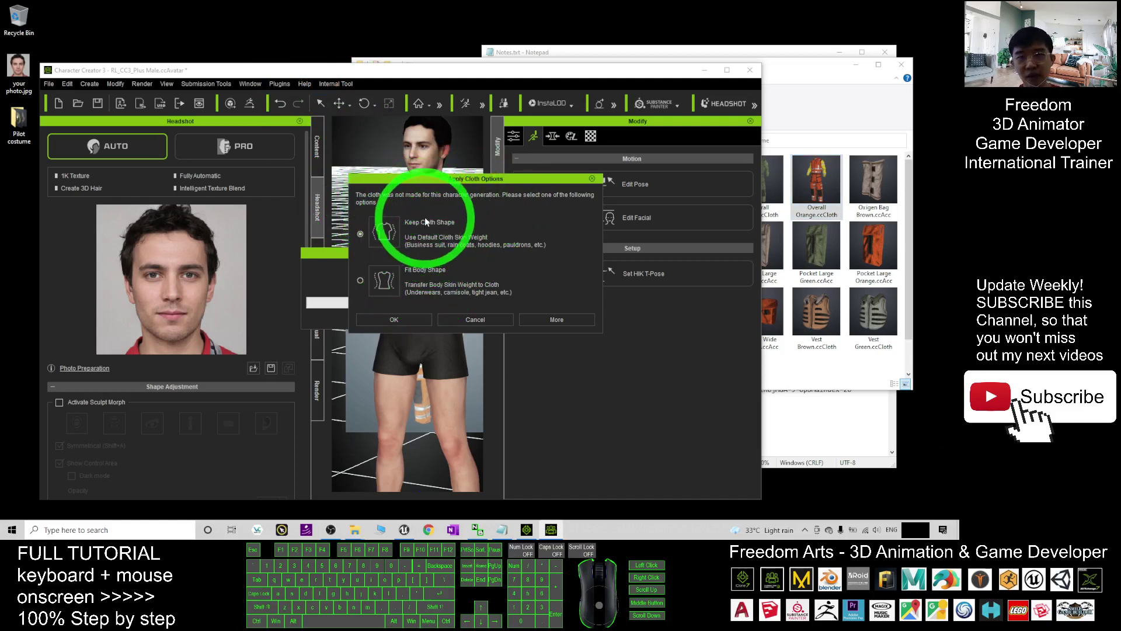
pyautogui.click(395, 320)
pyautogui.click(513, 104)
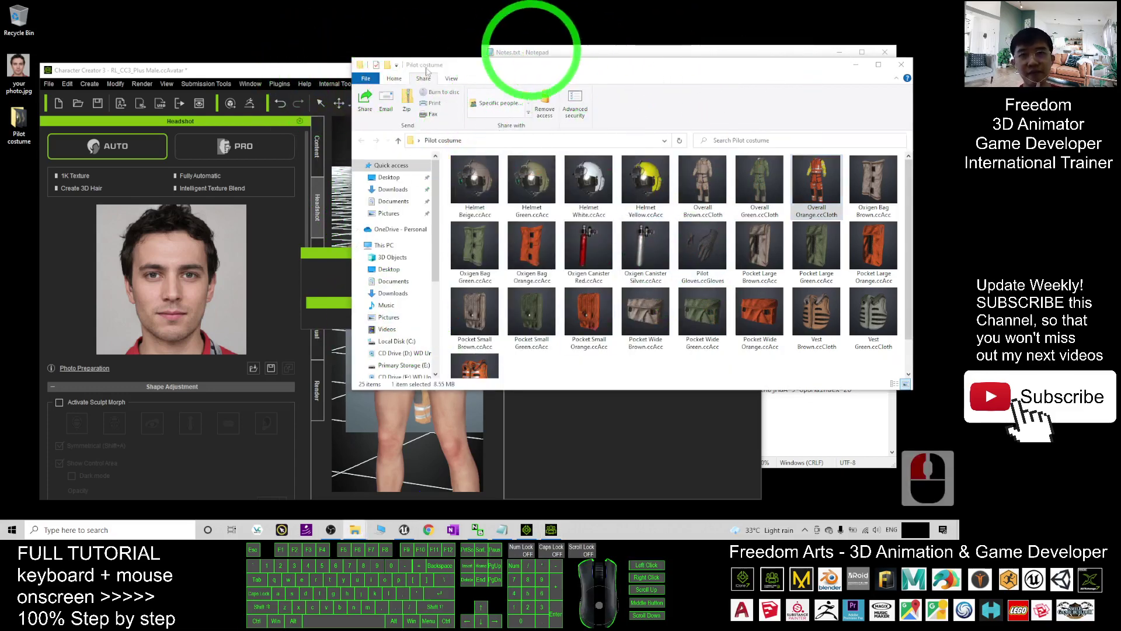
pyautogui.click(297, 73)
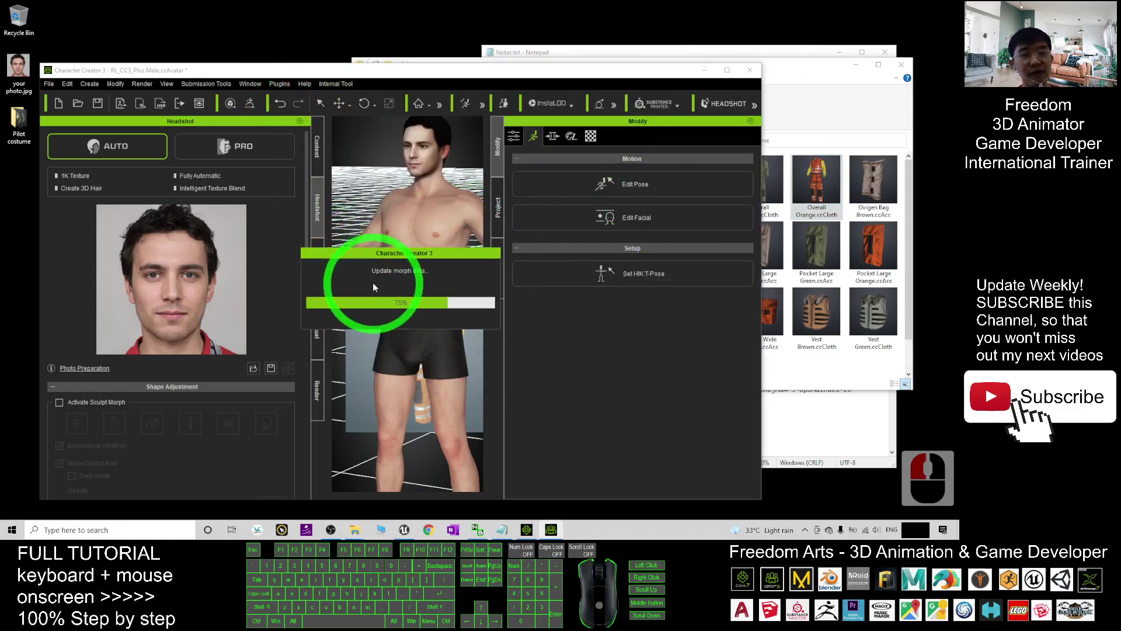
# Maximize Character Creator, frame the dressed character's full body and turn on the viewport's Auxiliary Light
pyautogui.click(727, 70)
pyautogui.scroll(-7, 566, 305)
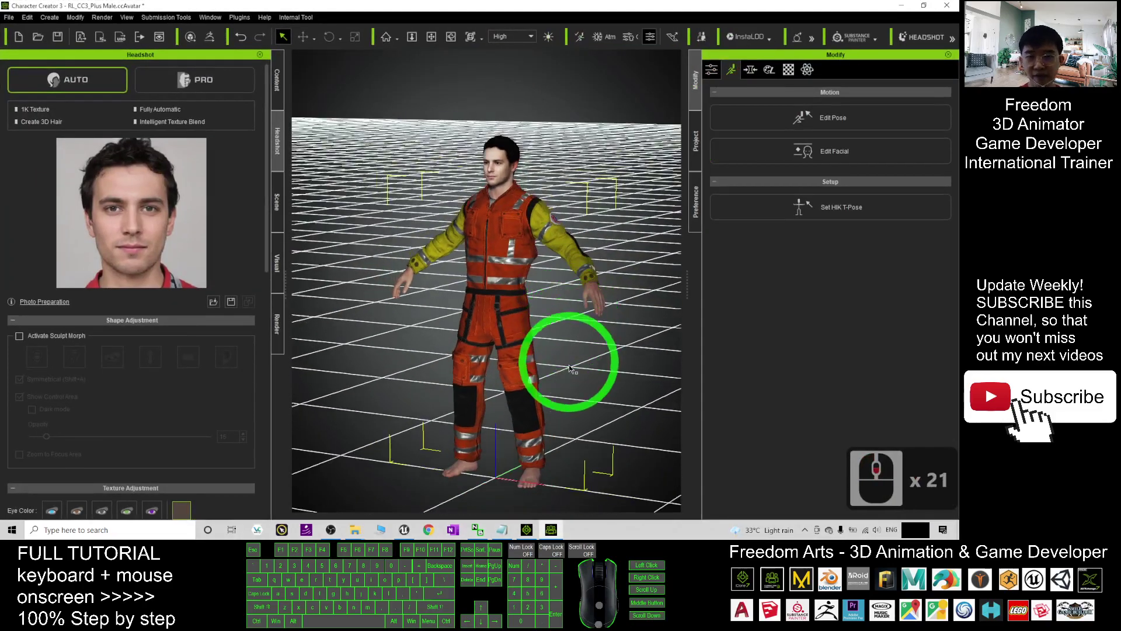
pyautogui.moveTo(568, 353); pyautogui.dragTo(550, 37)
pyautogui.click(549, 36)
# Reopen the Pilot costume folder and place its window beside the character in the viewport
pyautogui.moveTo(790, 277); pyautogui.dragTo(328, 543)
pyautogui.click(354, 530)
pyautogui.click(382, 462)
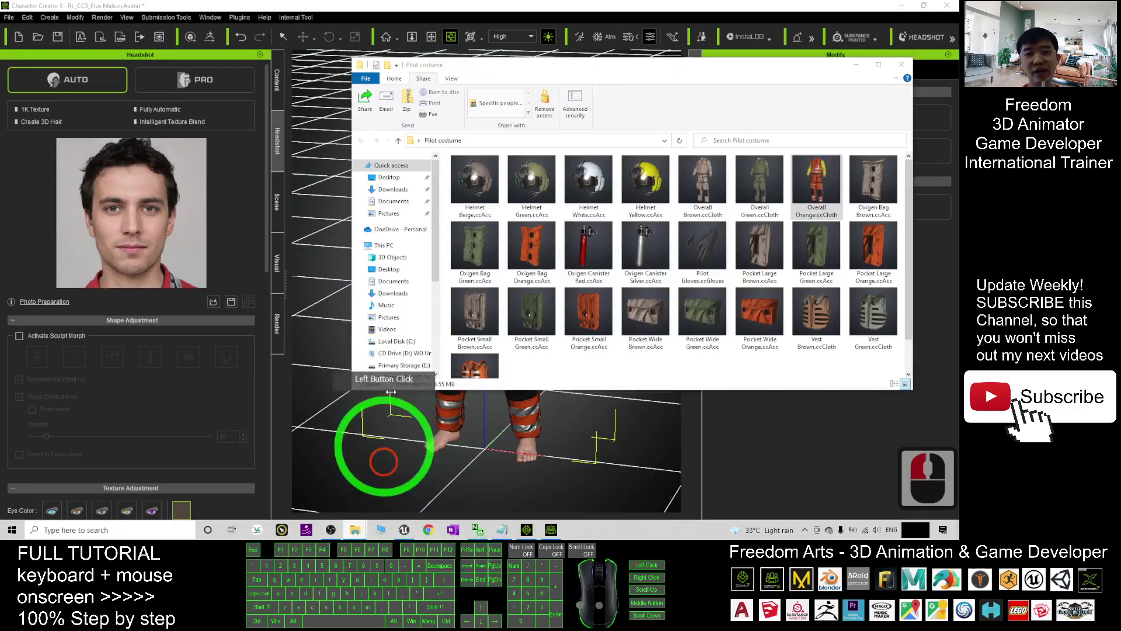
pyautogui.scroll(-5, 591, 285)
pyautogui.click(789, 331)
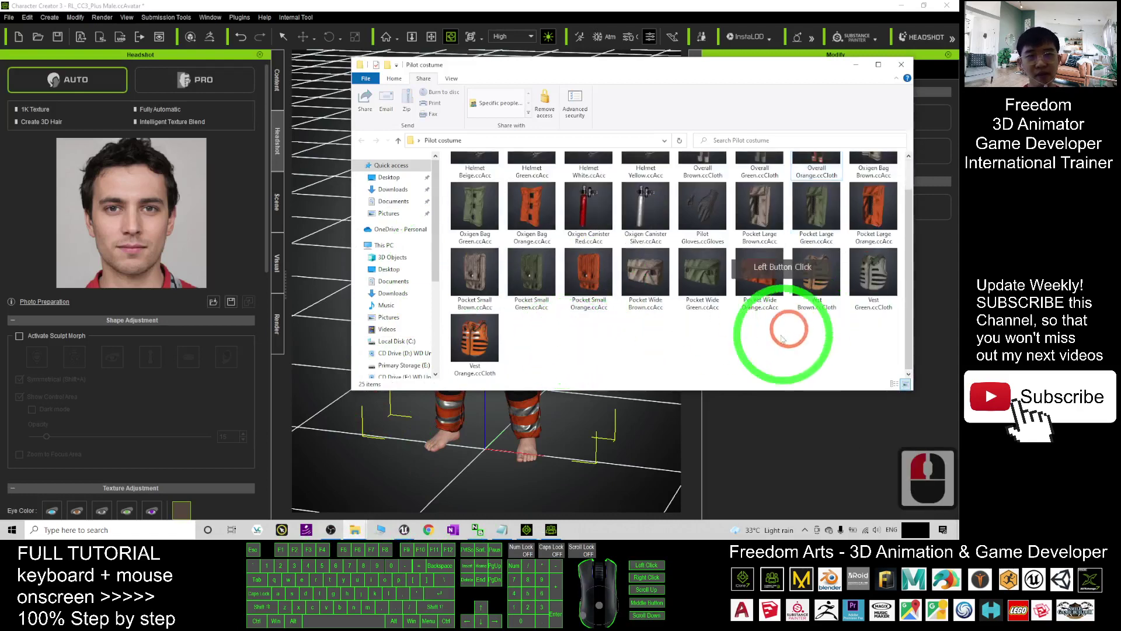
pyautogui.moveTo(576, 71); pyautogui.dragTo(716, 79)
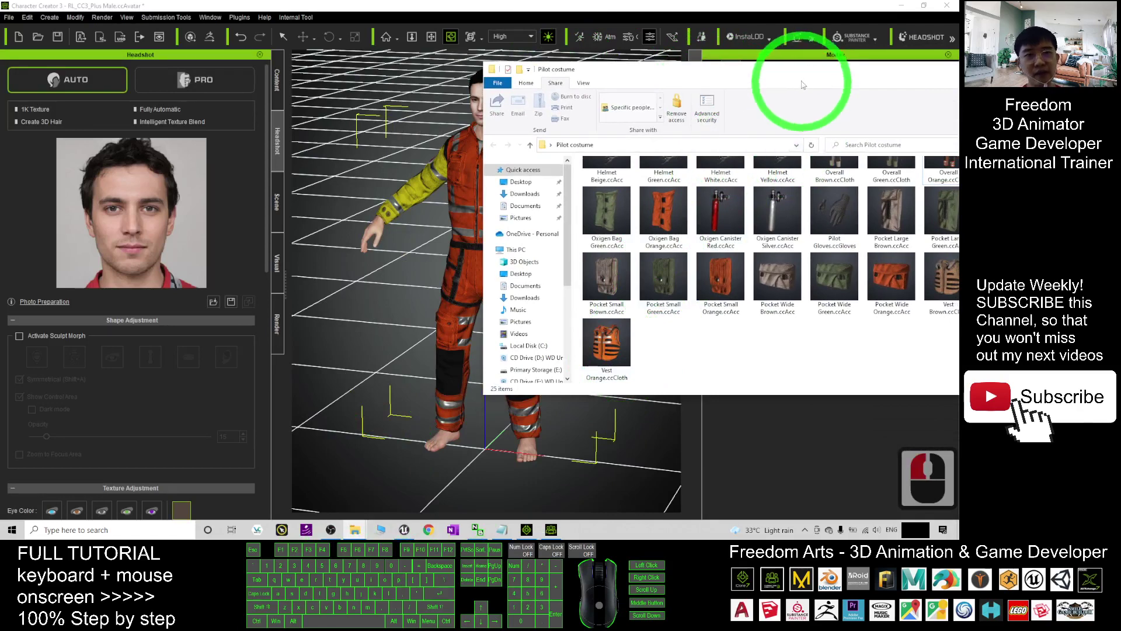
pyautogui.moveTo(809, 74); pyautogui.dragTo(827, 112)
pyautogui.scroll(4, 763, 315)
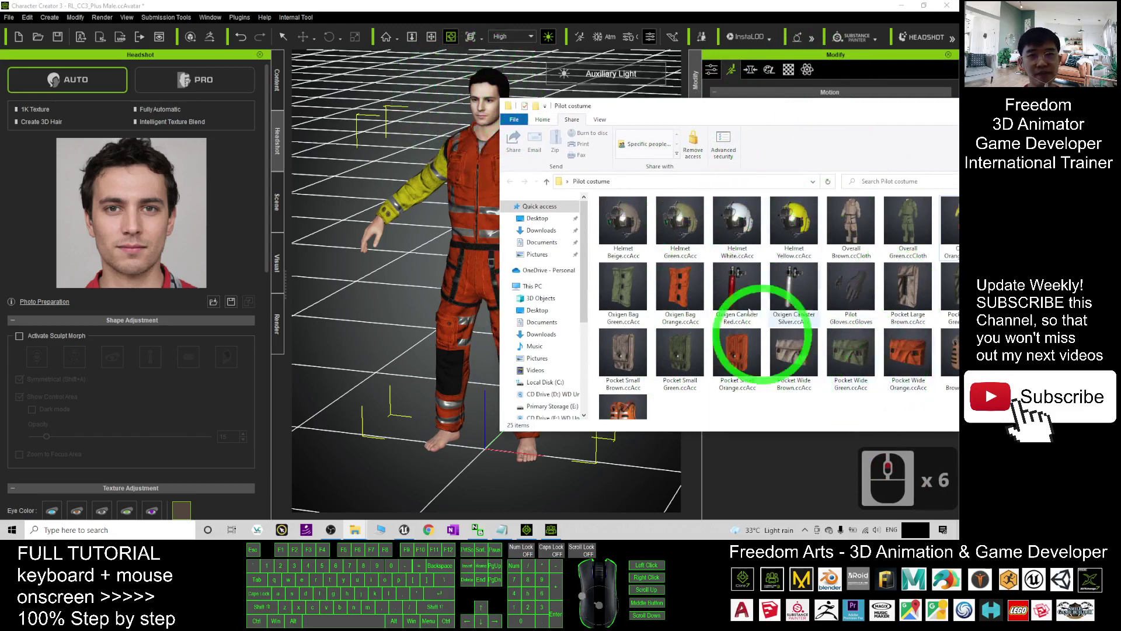
# Apply Helmet Beige.ccAcc to the character and check its fit around the head
pyautogui.moveTo(631, 221); pyautogui.dragTo(464, 269)
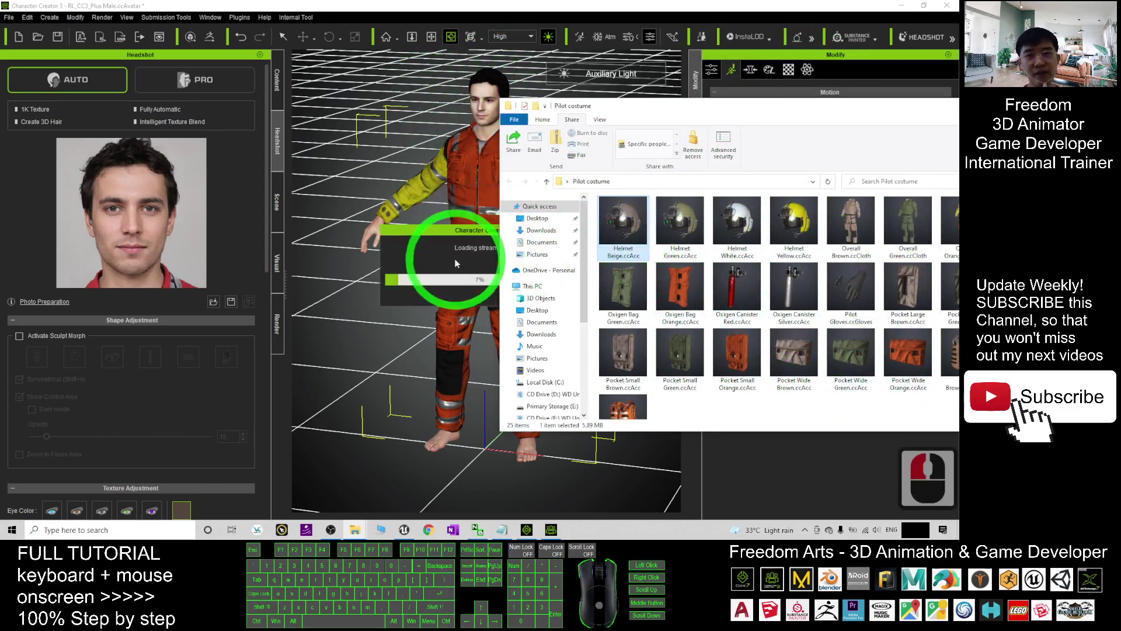
pyautogui.click(596, 210)
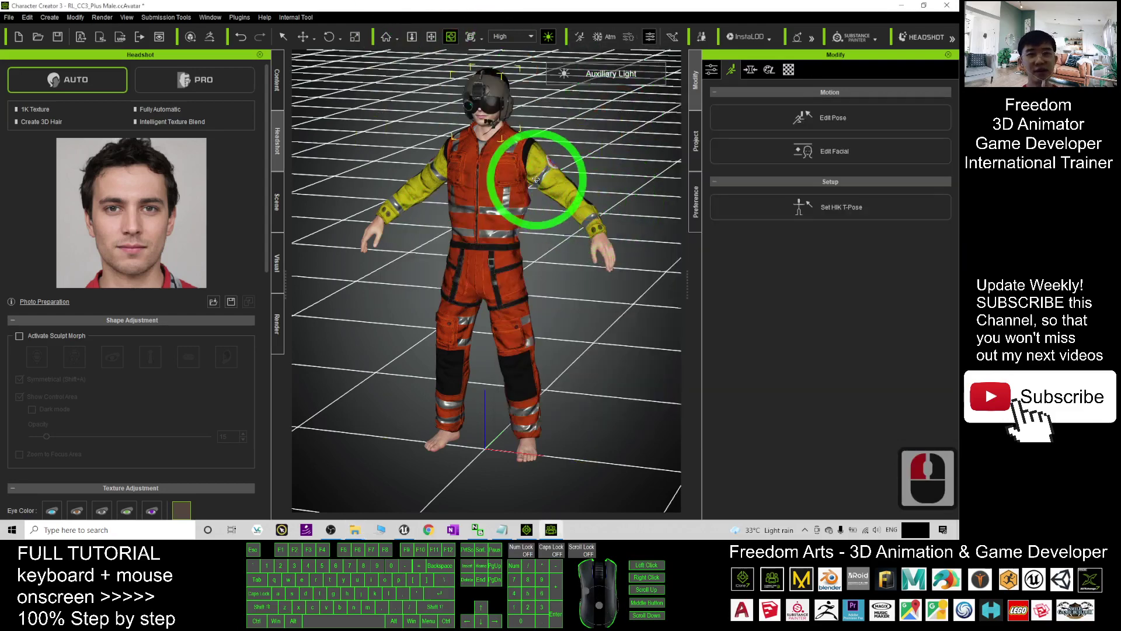
pyautogui.scroll(20, 536, 179)
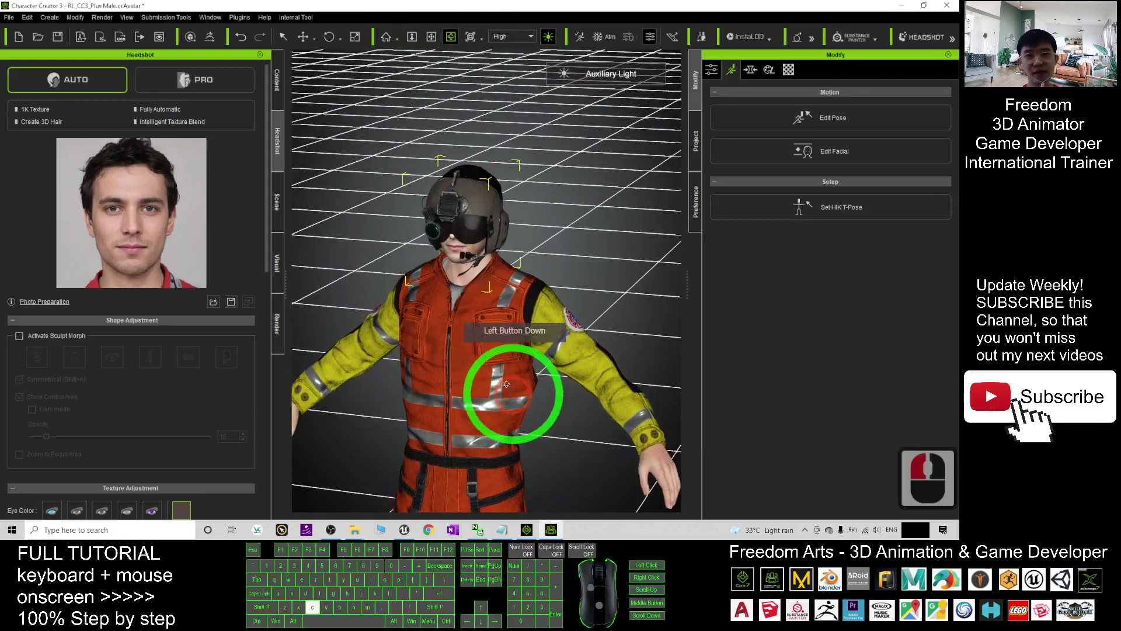
pyautogui.moveTo(506, 384); pyautogui.dragTo(547, 217)
pyautogui.scroll(12, 556, 251)
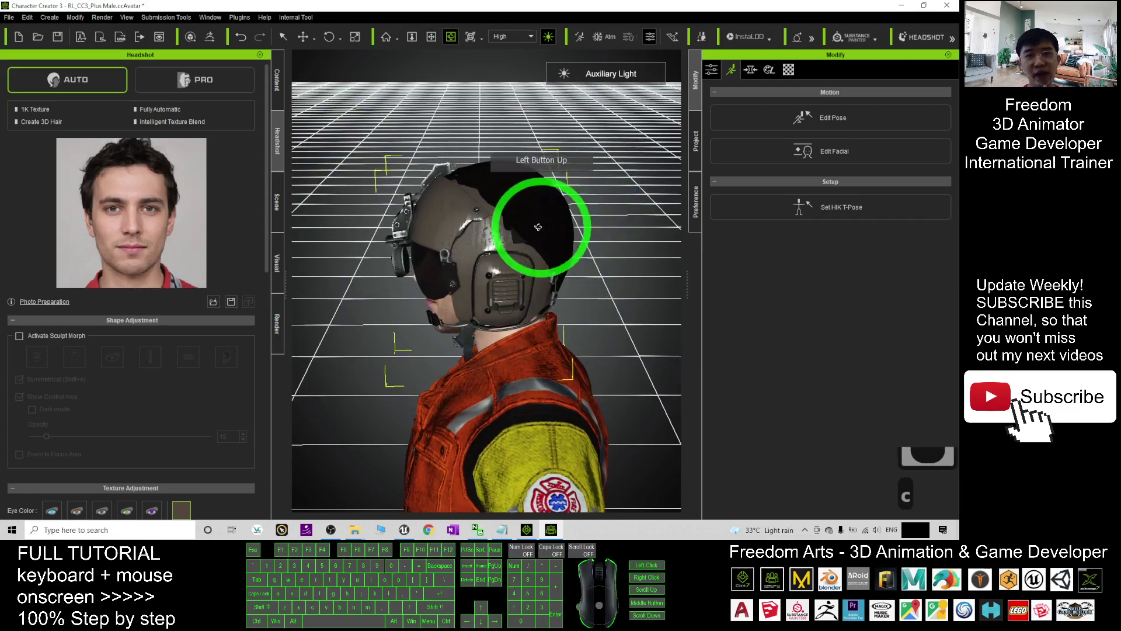
pyautogui.moveTo(431, 268); pyautogui.dragTo(641, 343)
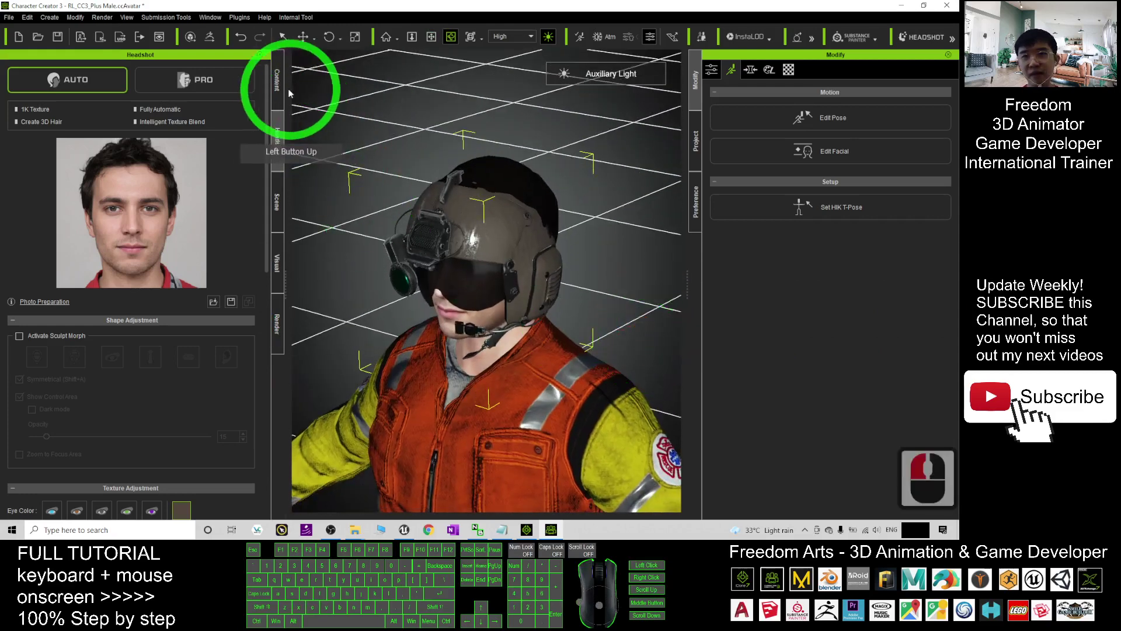
# Hide the Haircut in the scene list to check the helmet without it, and delete the Haircut from the avatar
pyautogui.click(277, 200)
pyautogui.click(163, 169)
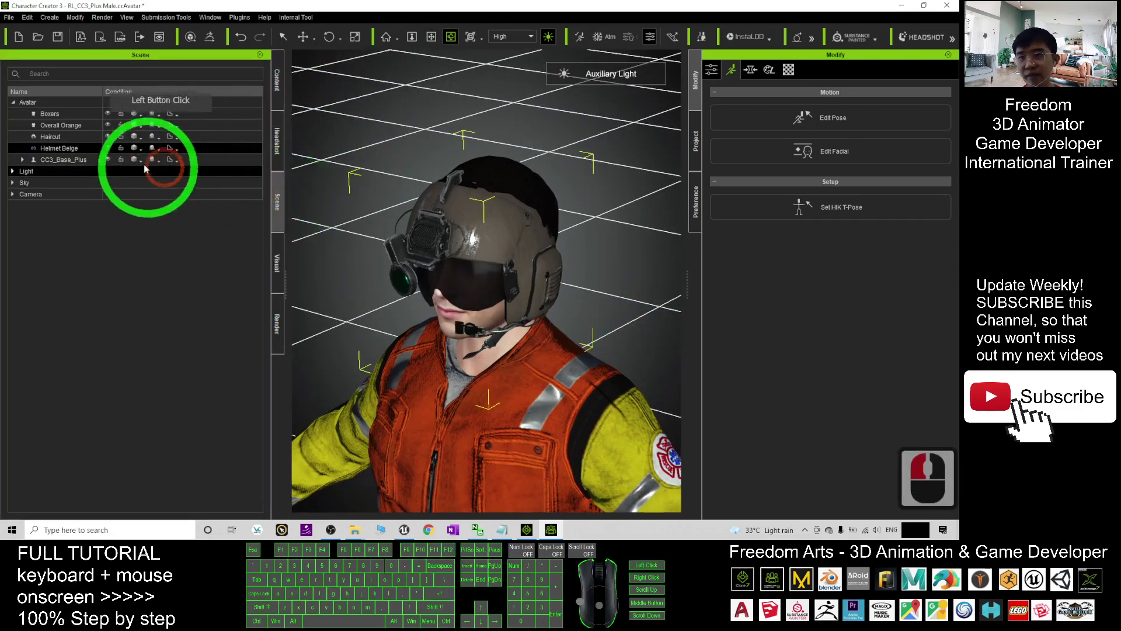
pyautogui.click(106, 138)
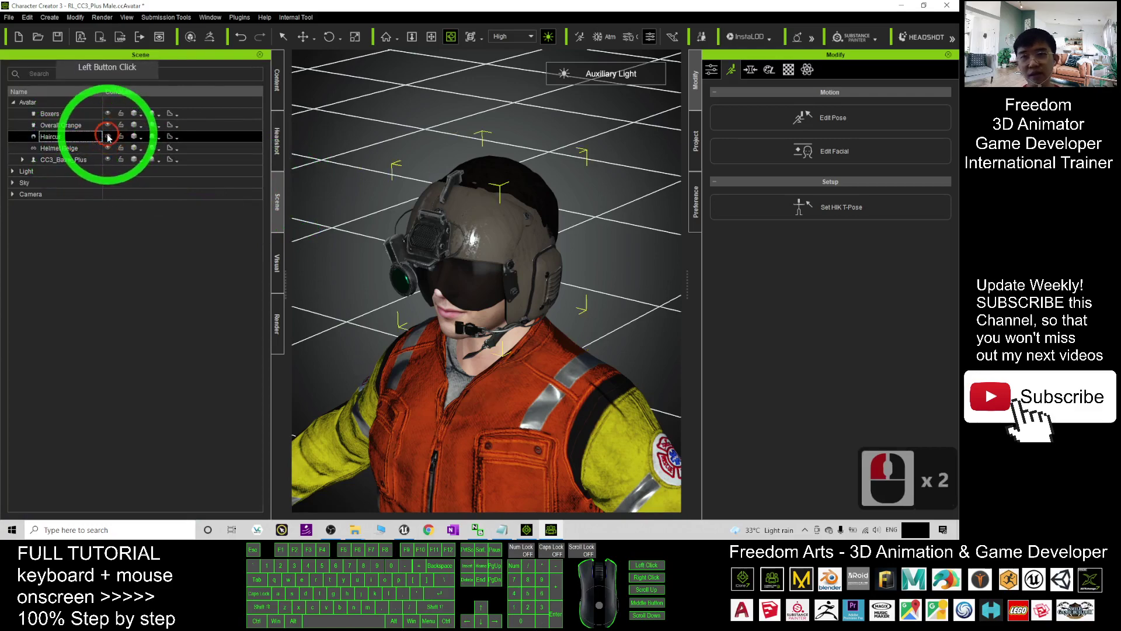
pyautogui.moveTo(486, 216); pyautogui.dragTo(602, 206)
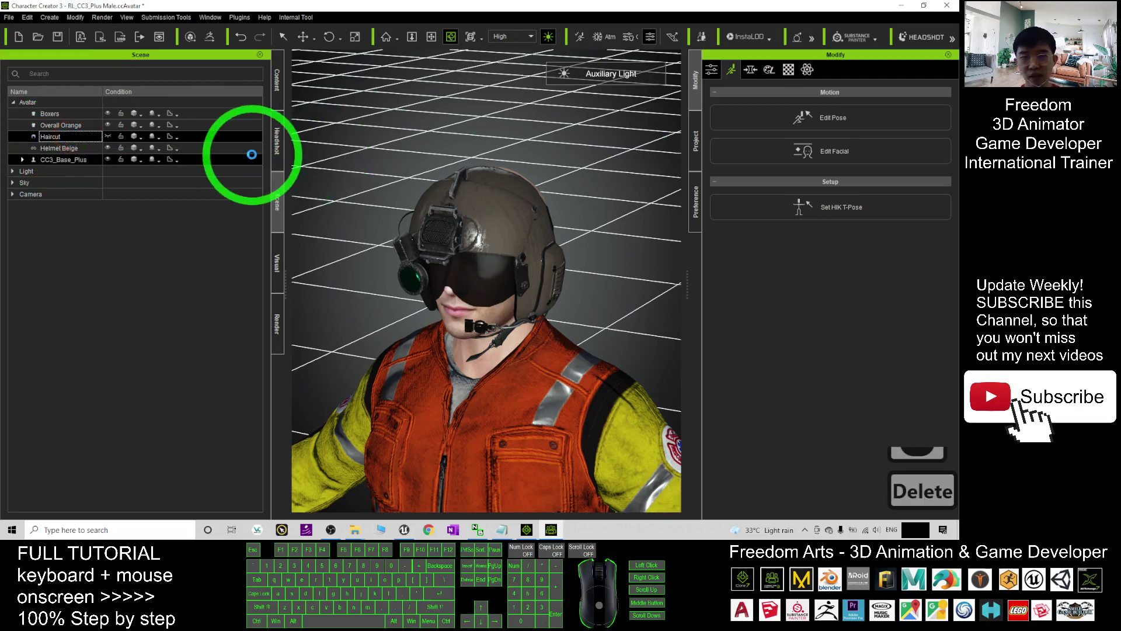
pyautogui.press('Delete')
# Select the beige helmet and scale it up uniformly so it encloses the character's head
pyautogui.moveTo(636, 196); pyautogui.dragTo(401, 212)
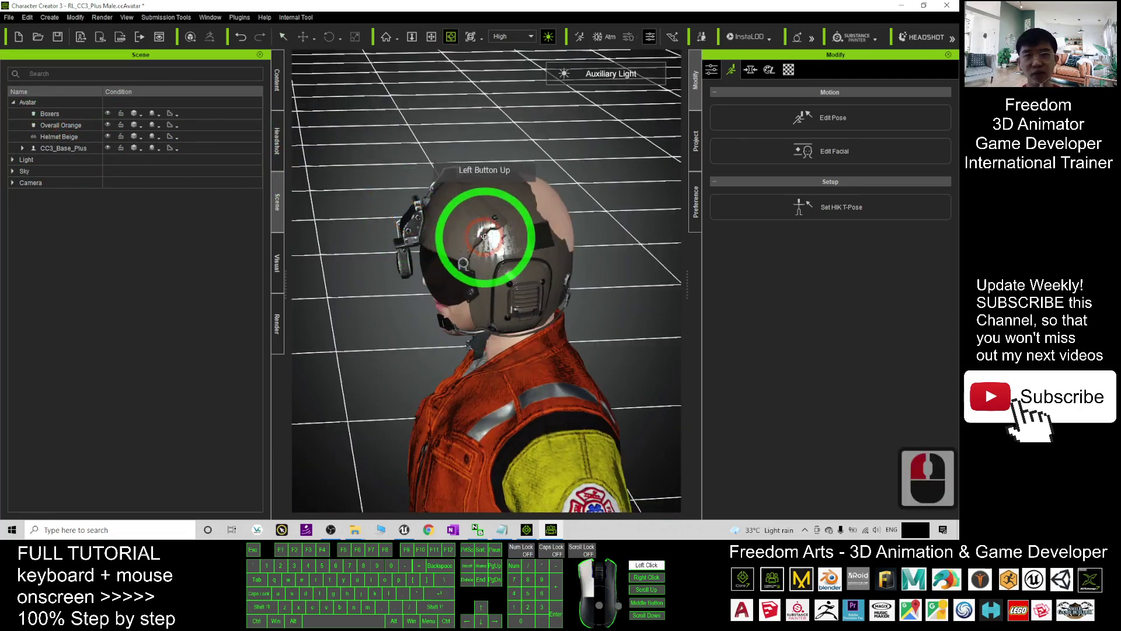
pyautogui.doubleClick(485, 236)
pyautogui.scroll(-4, 506, 250)
pyautogui.press('q')
pyautogui.doubleClick(506, 271)
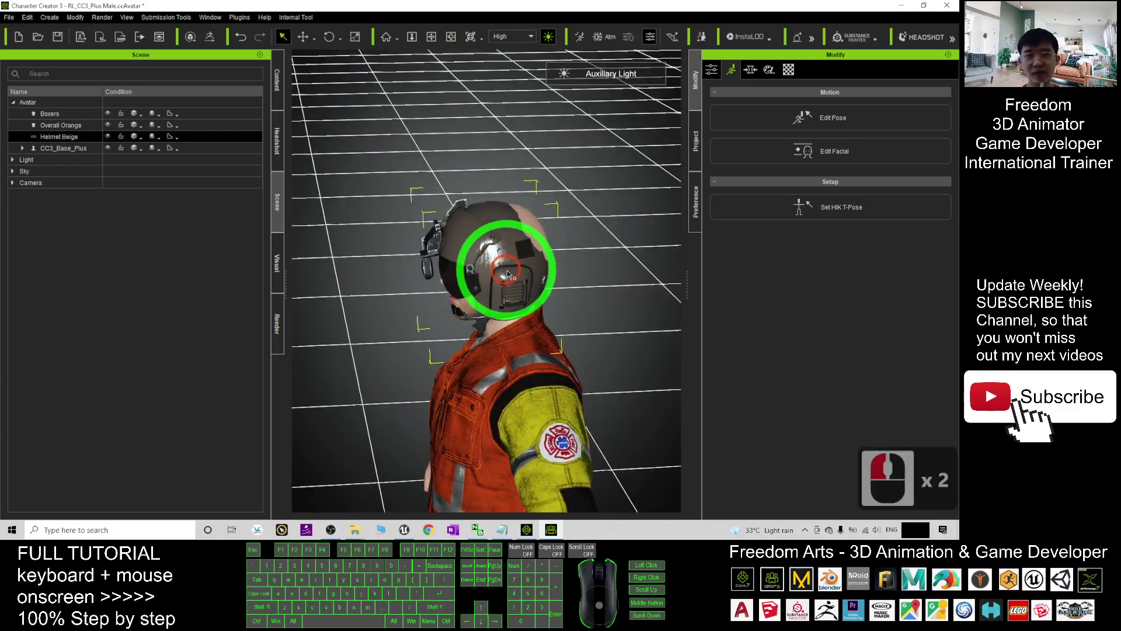
pyautogui.press('c')
pyautogui.moveTo(506, 270); pyautogui.dragTo(591, 313)
pyautogui.press('e')
pyautogui.press('r')
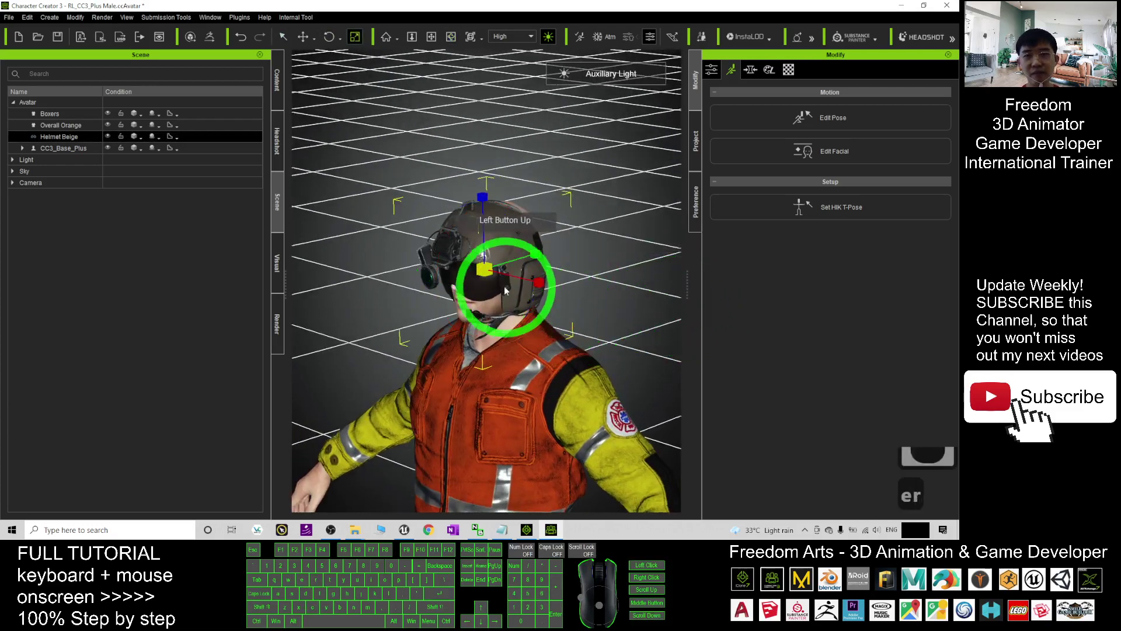
pyautogui.moveTo(491, 267); pyautogui.dragTo(514, 208)
# Move the helmet backward over the rear of the head and check it from the front
pyautogui.press('w')
pyautogui.press('w')
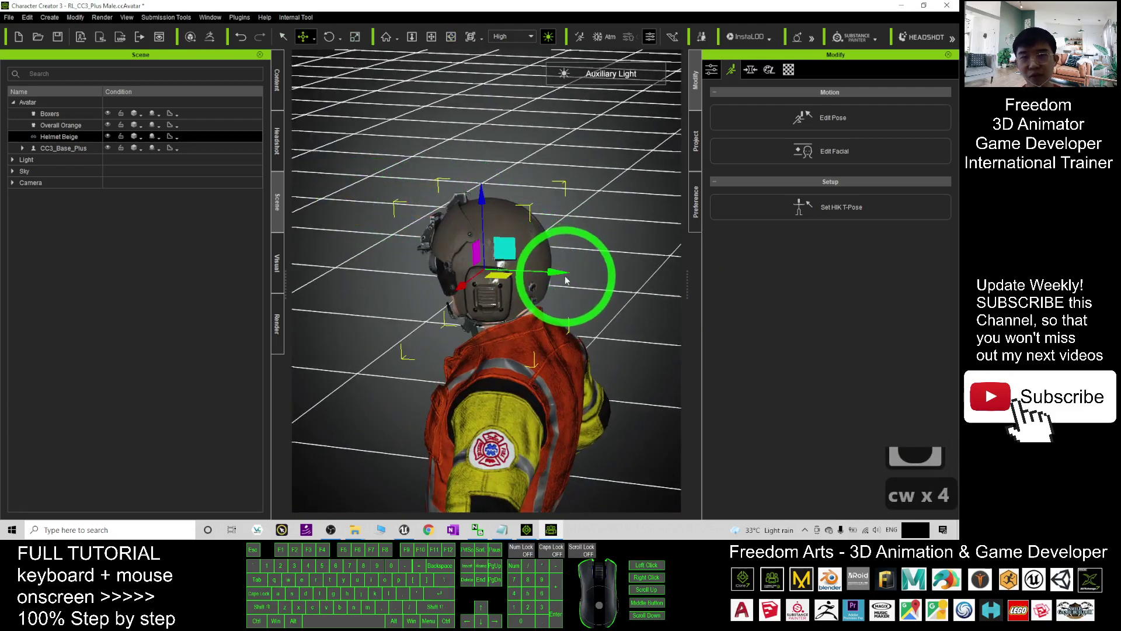
pyautogui.press('c')
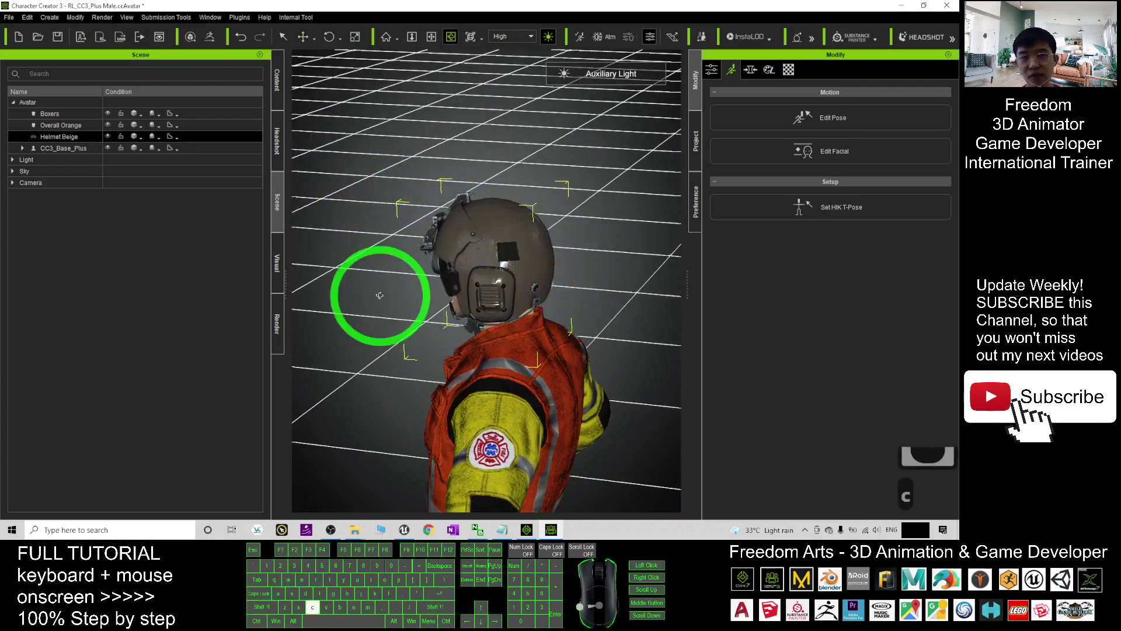
pyautogui.moveTo(381, 296); pyautogui.dragTo(753, 202)
pyautogui.scroll(10, 597, 297)
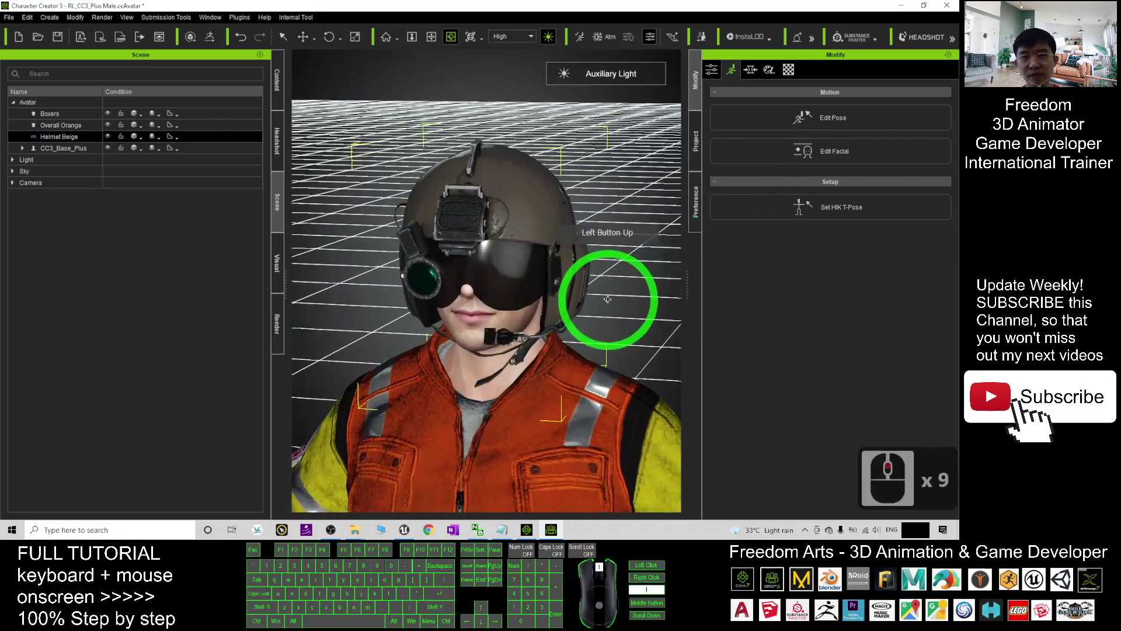
# Fine-tune the helmet's front-to-back position and review its fit on the full character
pyautogui.moveTo(646, 275); pyautogui.dragTo(586, 296)
pyautogui.press('w')
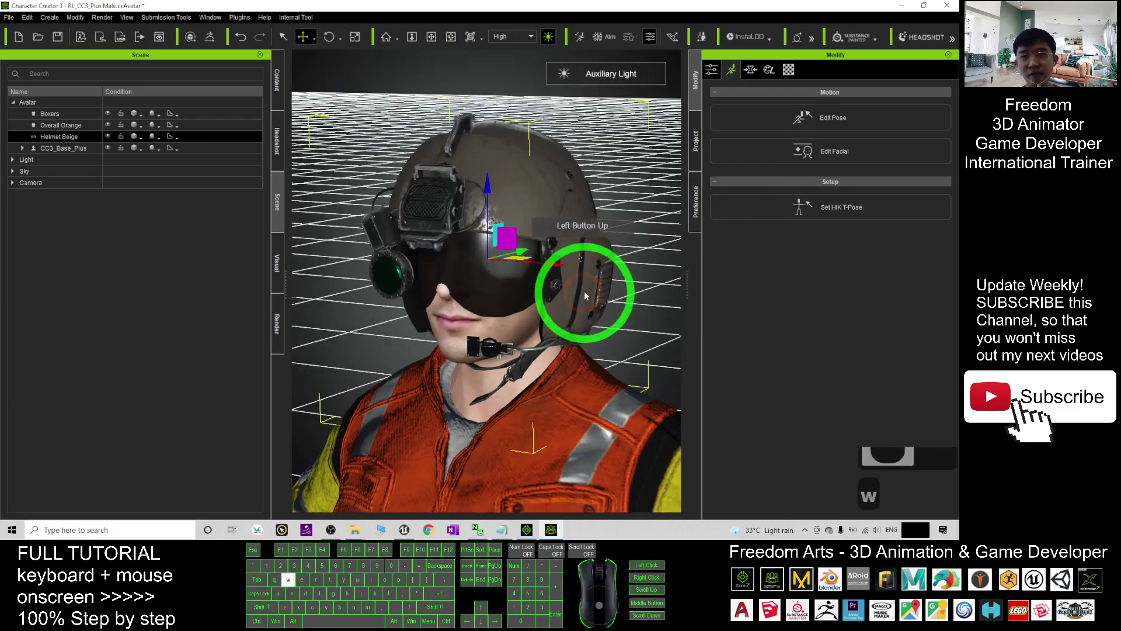
pyautogui.moveTo(525, 250); pyautogui.dragTo(547, 276)
pyautogui.press('c')
pyautogui.press('x')
pyautogui.scroll(-15, 409, 228)
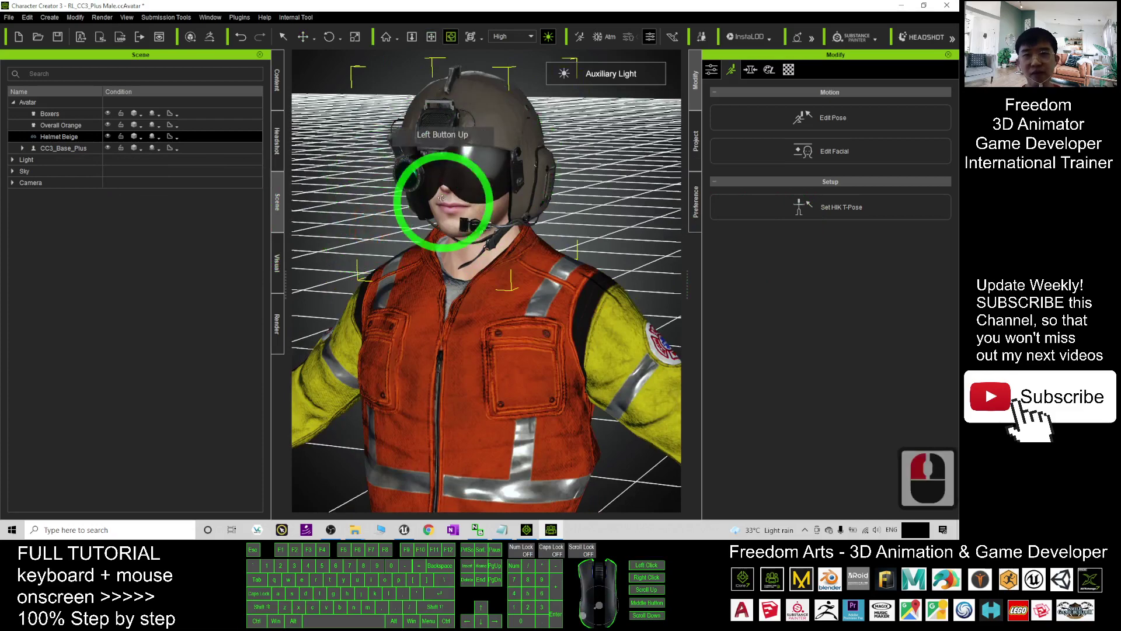
pyautogui.scroll(-2, 509, 311)
pyautogui.press('x')
pyautogui.moveTo(507, 338); pyautogui.dragTo(510, 273)
pyautogui.press('c')
# Bring back the Pilot costume folder beside the character and add Oxigen Bag Orange.ccAcc to the character
pyautogui.moveTo(354, 529)
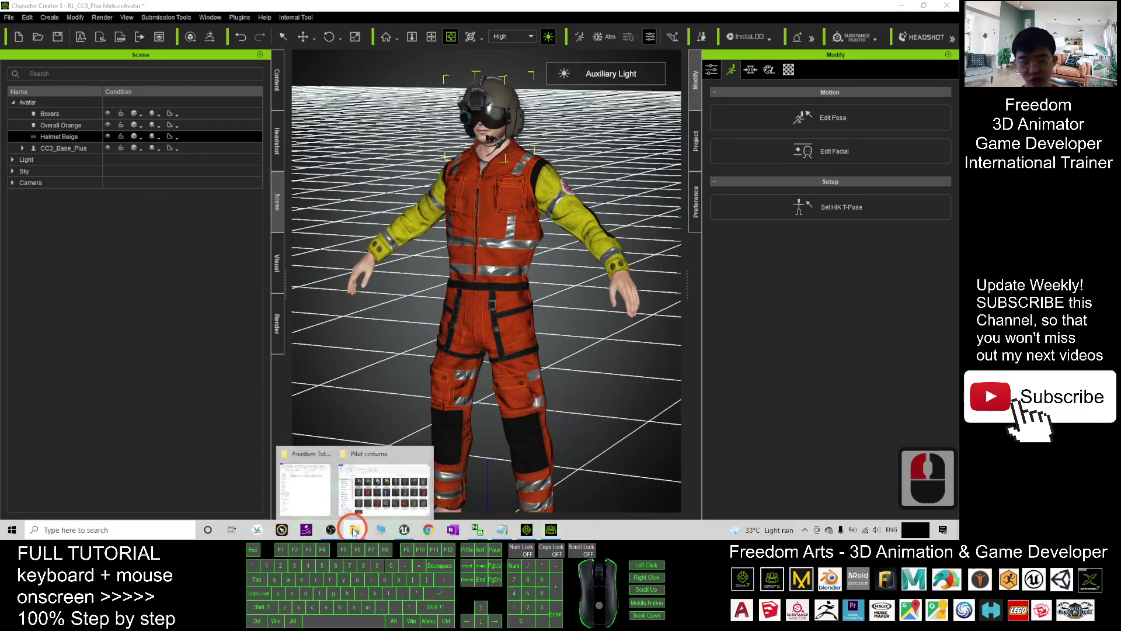
pyautogui.click(362, 479)
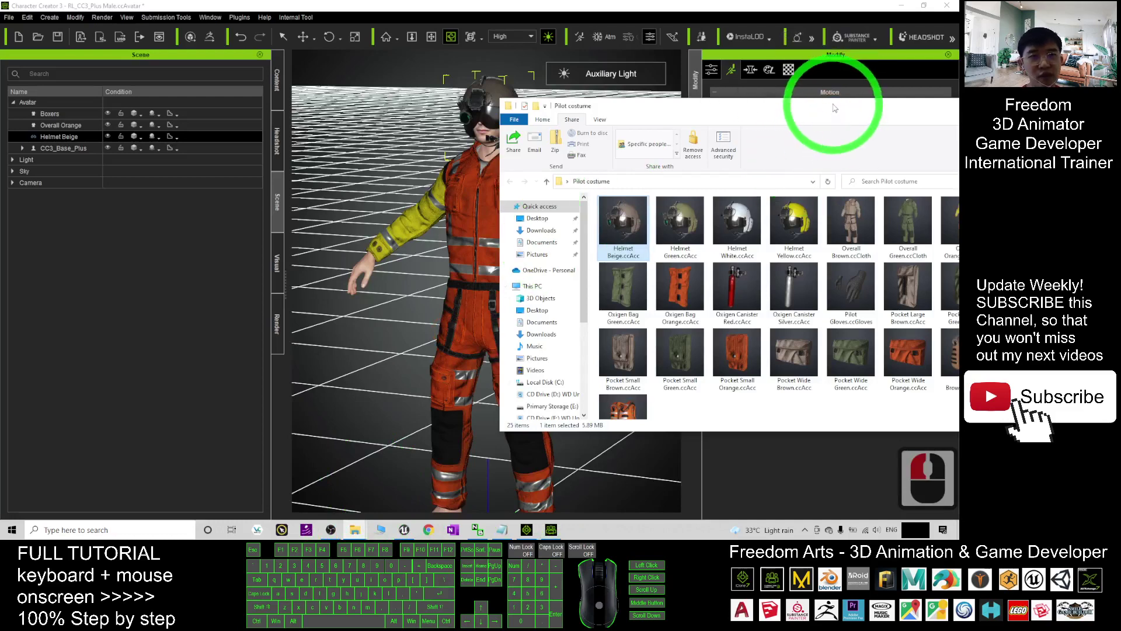
pyautogui.moveTo(835, 108); pyautogui.dragTo(633, 109)
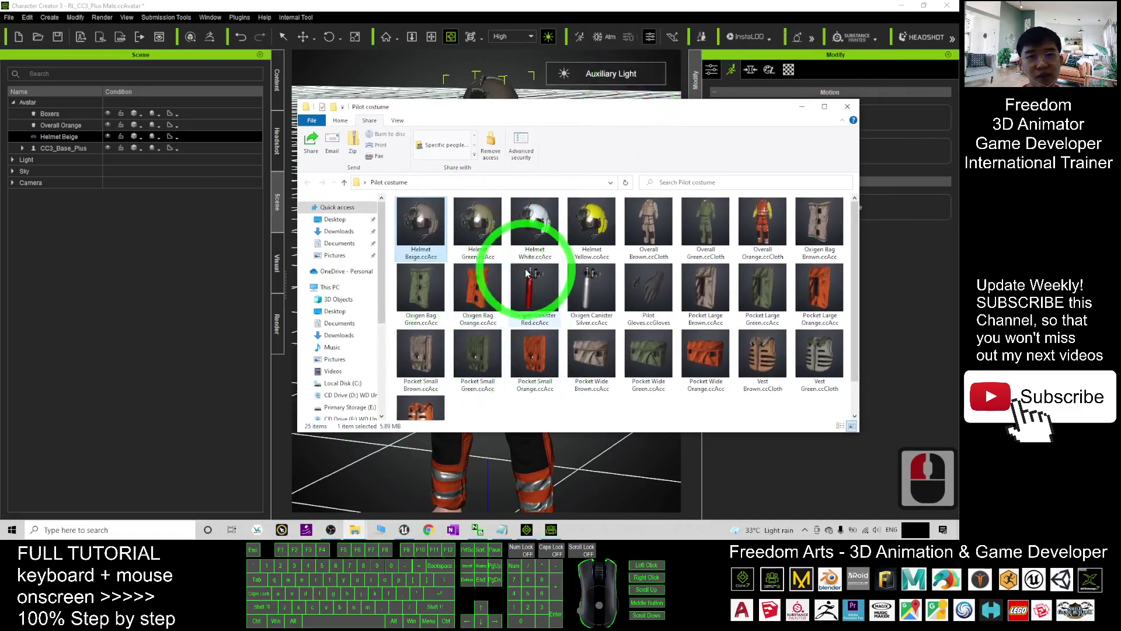
pyautogui.moveTo(542, 118); pyautogui.dragTo(805, 119)
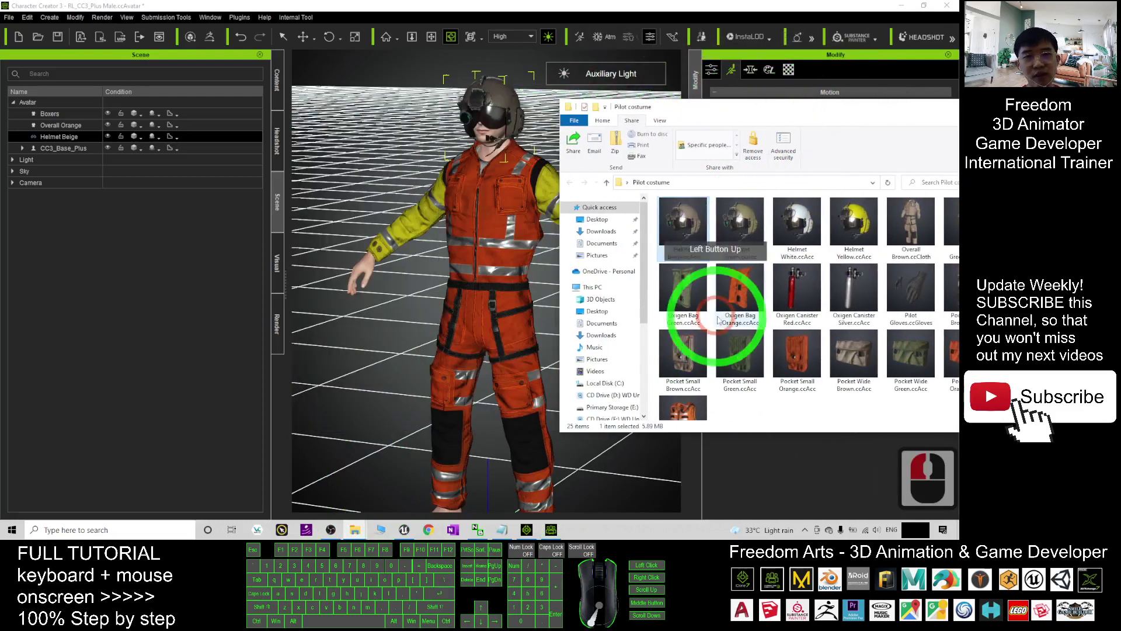
pyautogui.moveTo(745, 299); pyautogui.dragTo(448, 243)
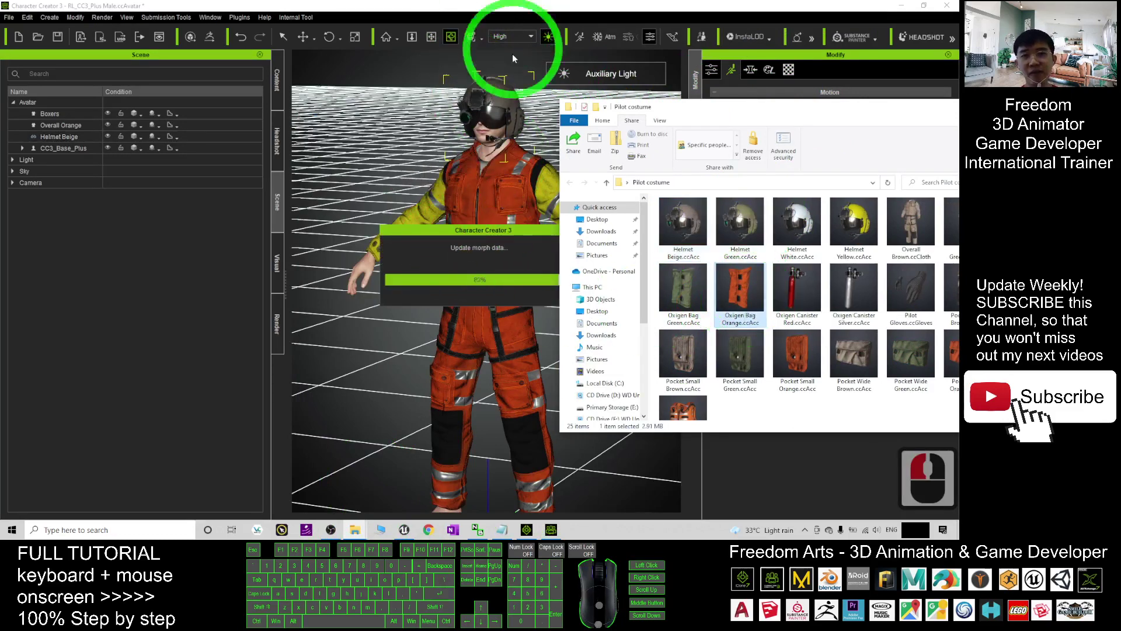
# Add Oxigen Canister Red.ccAcc from the Pilot costume folder to the character and check its placement from the side
pyautogui.scroll(10, 497, 178)
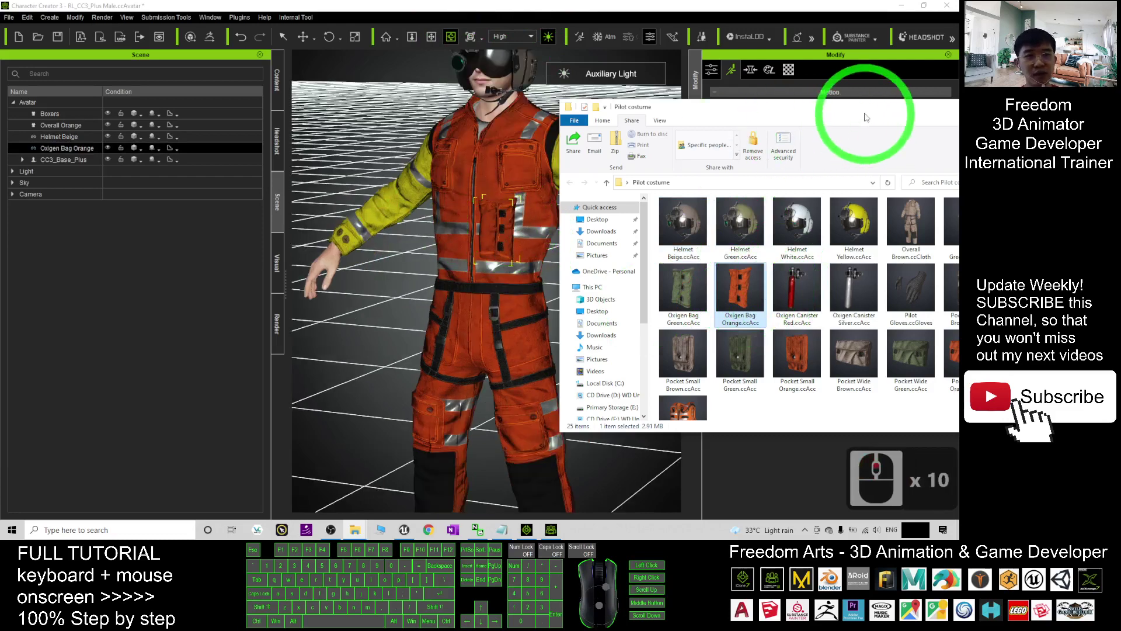
pyautogui.moveTo(866, 117); pyautogui.dragTo(841, 120)
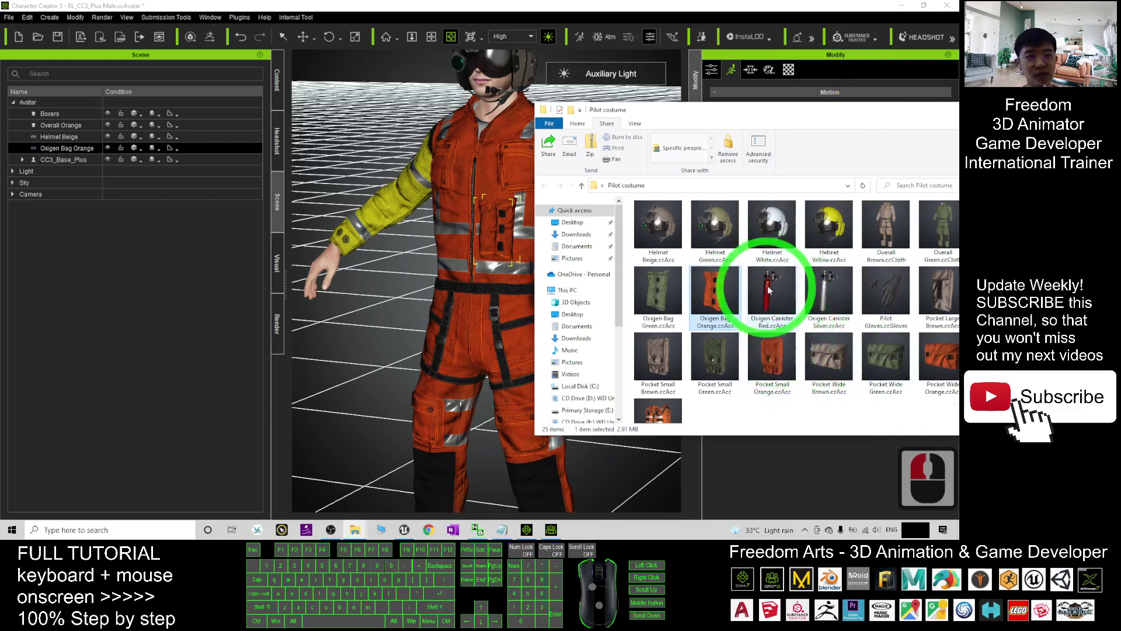
pyautogui.moveTo(777, 293); pyautogui.dragTo(461, 259)
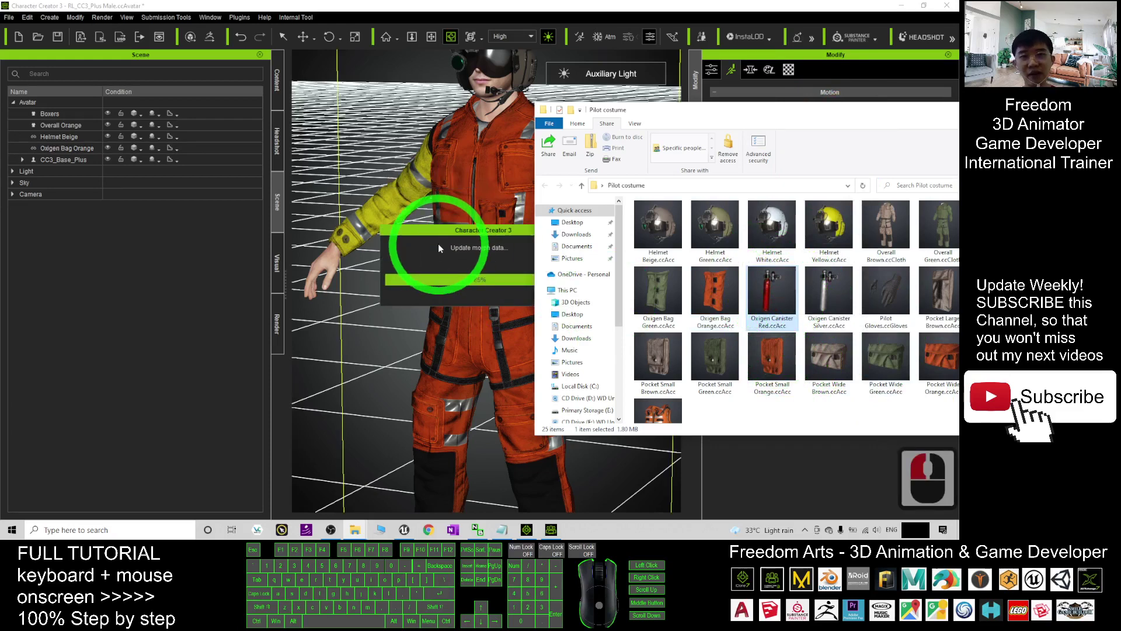
pyautogui.scroll(5, 434, 230)
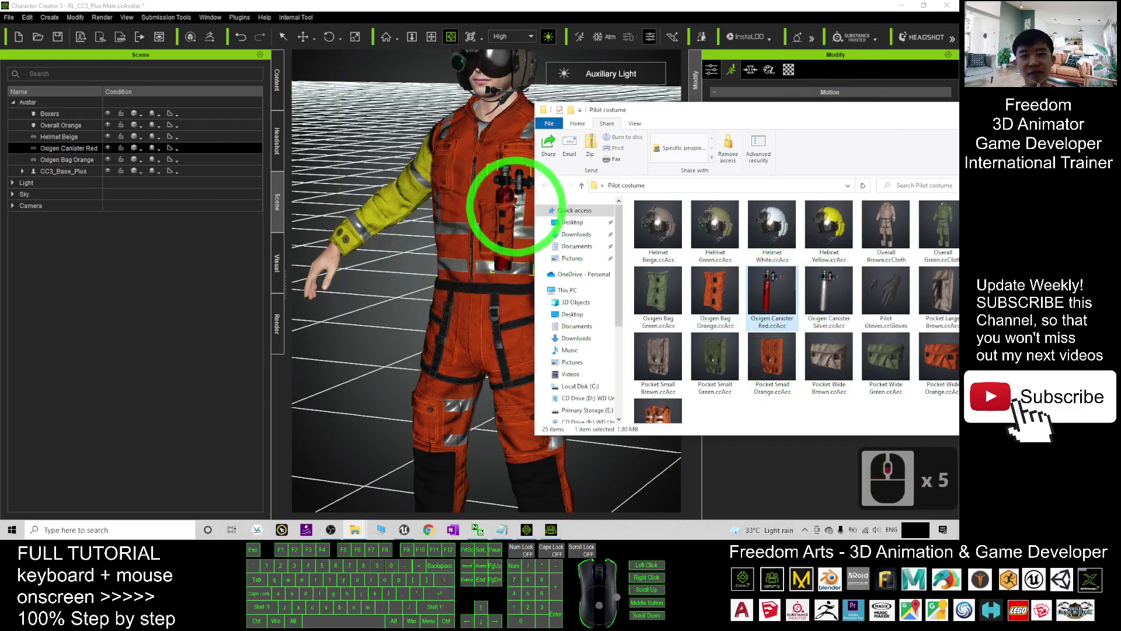
pyautogui.press('x')
pyautogui.moveTo(374, 253); pyautogui.dragTo(500, 244)
pyautogui.press('c')
pyautogui.moveTo(643, 217); pyautogui.dragTo(935, 227)
pyautogui.moveTo(456, 228); pyautogui.dragTo(468, 468)
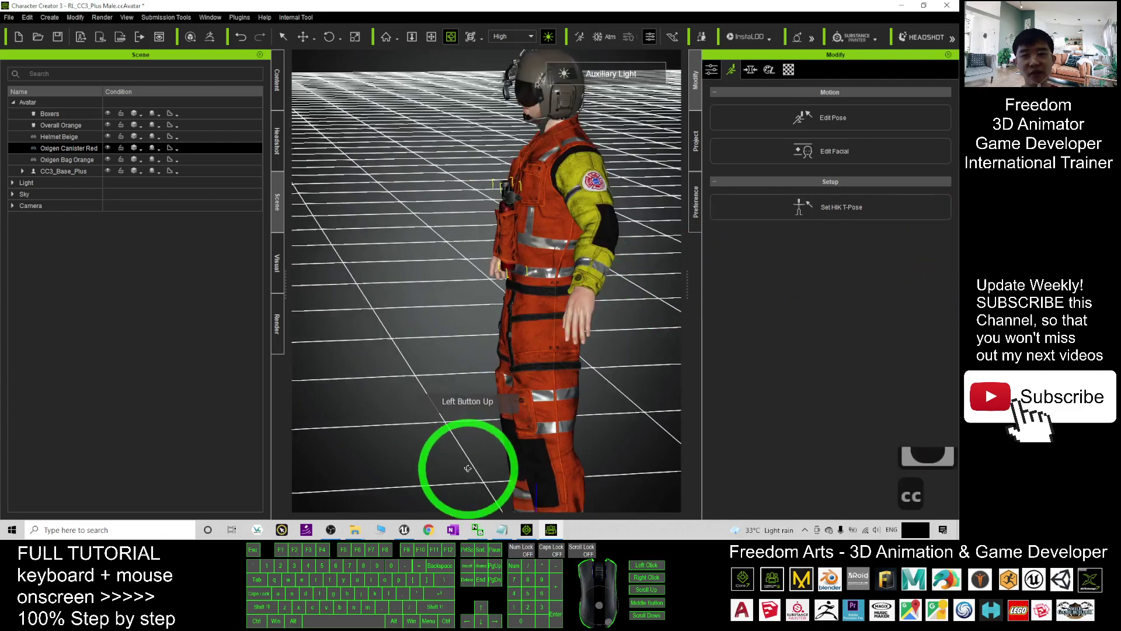
# Apply Vest Orange.ccCloth from the Pilot costume folder to the character with Keep Cloth Shape and check how it fits around the torso
pyautogui.moveTo(353, 532)
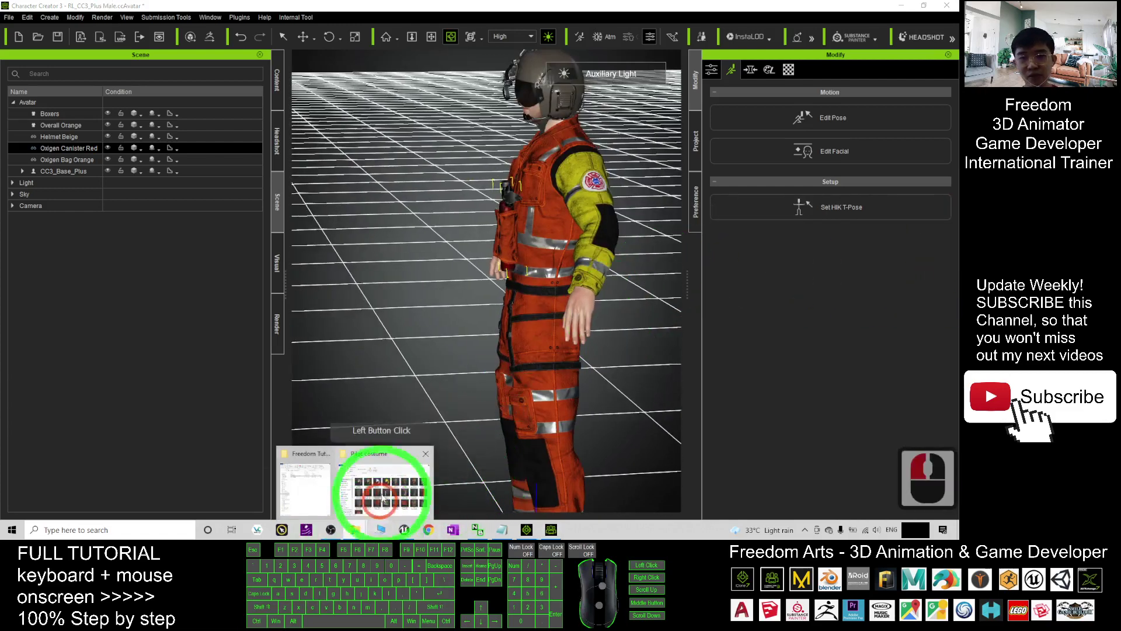
pyautogui.click(374, 470)
pyautogui.click(783, 324)
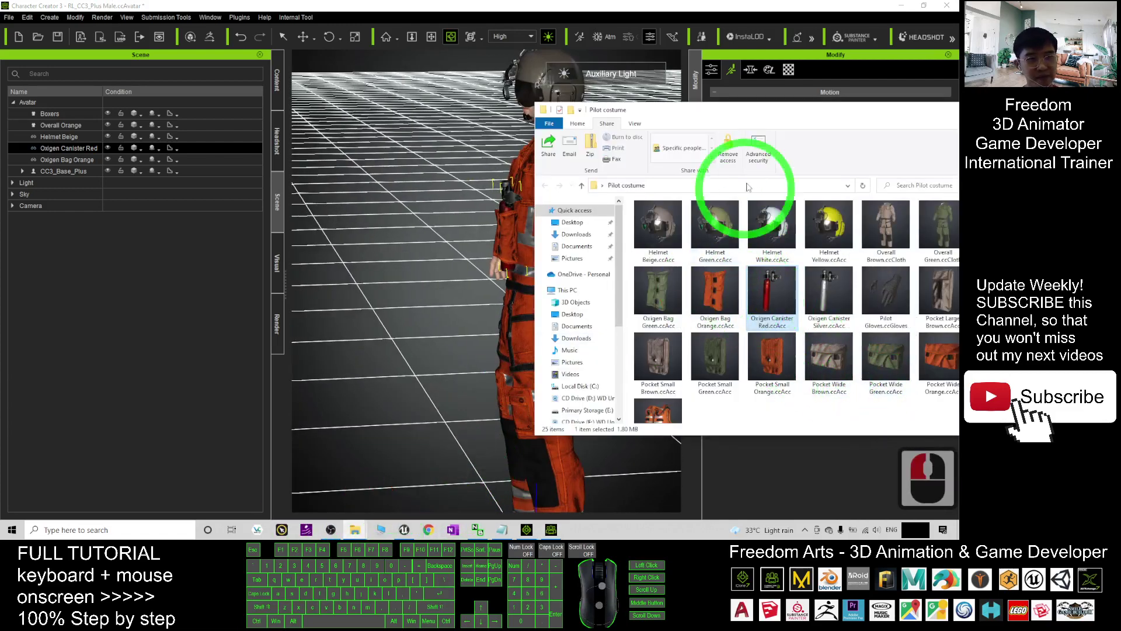
pyautogui.moveTo(775, 118); pyautogui.dragTo(591, 114)
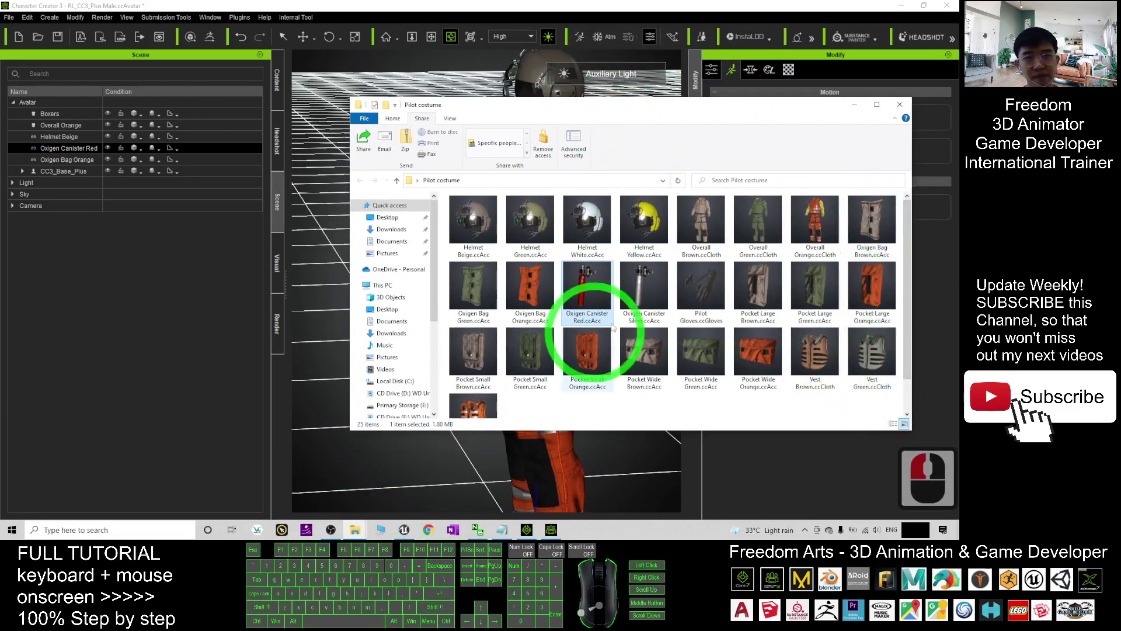
pyautogui.scroll(-4, 630, 328)
pyautogui.moveTo(467, 385); pyautogui.dragTo(543, 126)
pyautogui.click(393, 320)
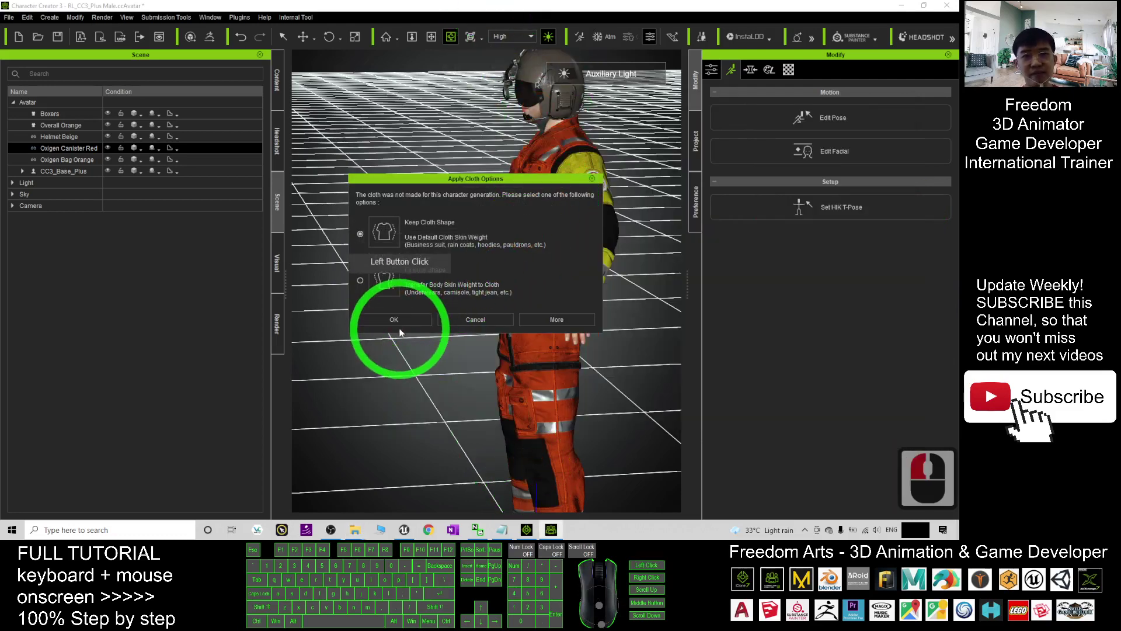
pyautogui.click(636, 227)
pyautogui.moveTo(637, 227); pyautogui.dragTo(614, 232)
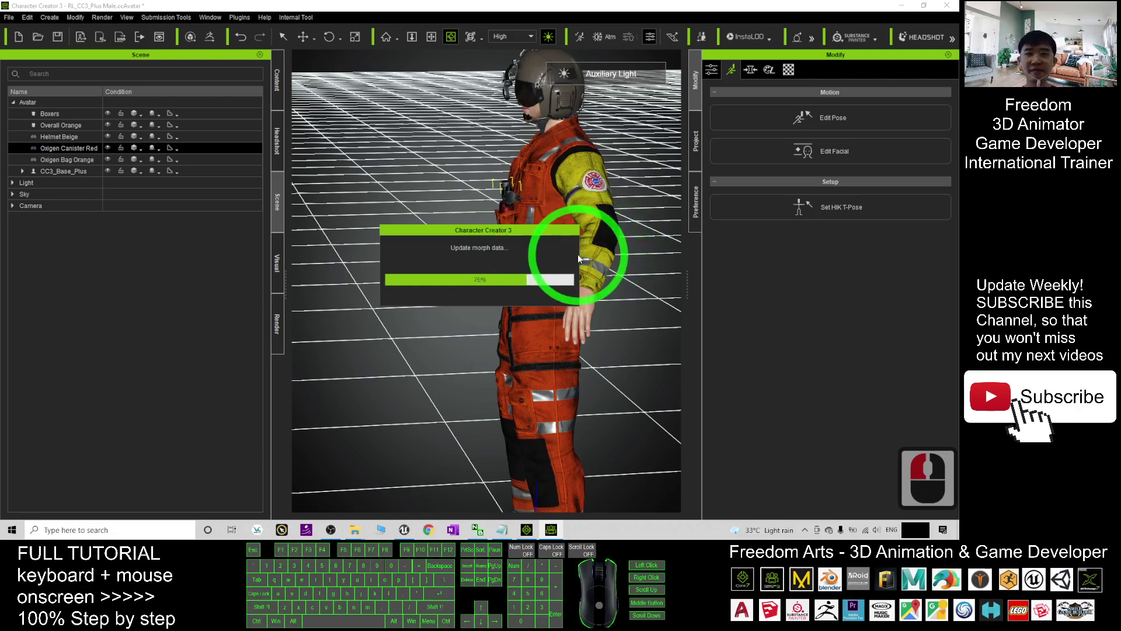
pyautogui.scroll(16, 473, 234)
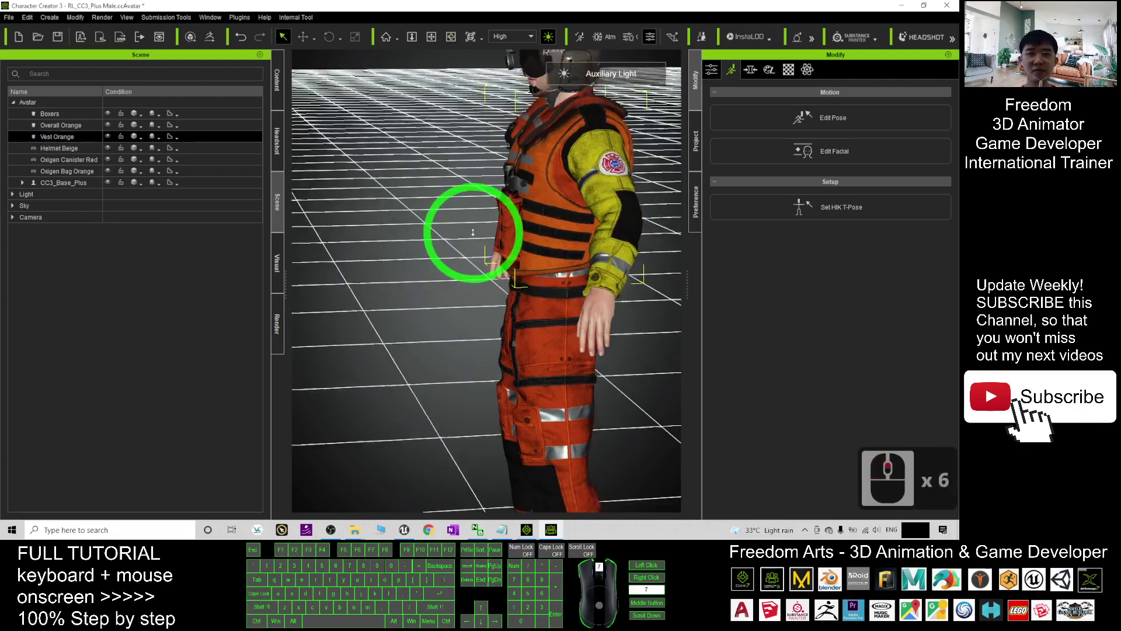
pyautogui.press('x')
pyautogui.press('c')
pyautogui.moveTo(458, 202); pyautogui.dragTo(583, 271)
pyautogui.scroll(-20, 583, 271)
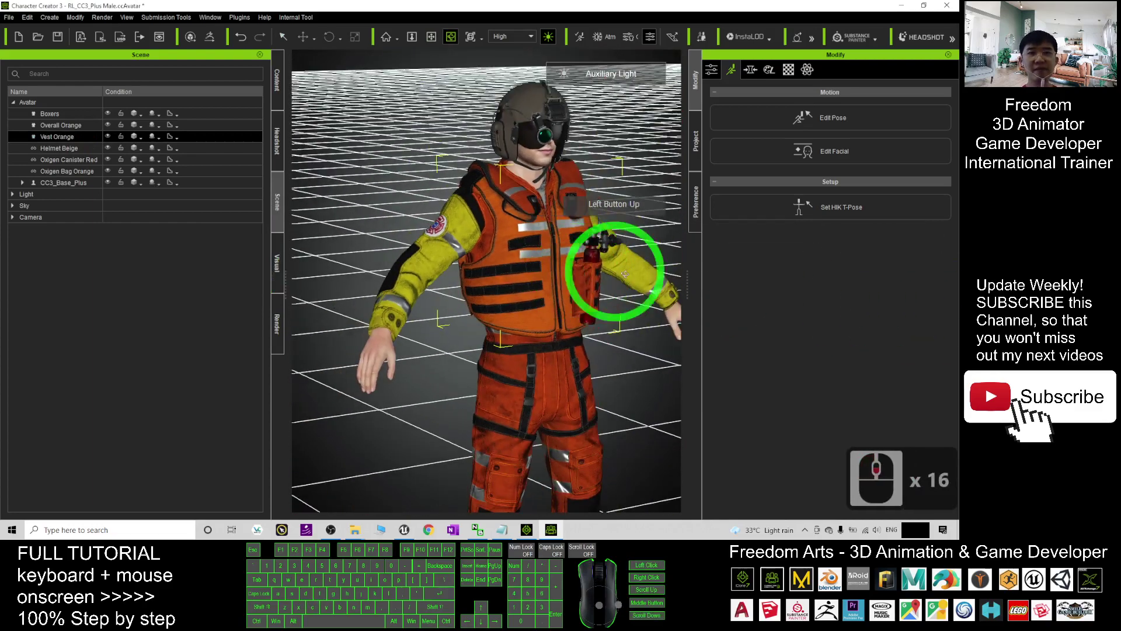
# Add Pocket Wide Green.ccAcc from the Pilot costume folder to the character and check its placement on the vest
pyautogui.press('c')
pyautogui.moveTo(333, 251); pyautogui.dragTo(330, 526)
pyautogui.click(354, 533)
pyautogui.click(386, 495)
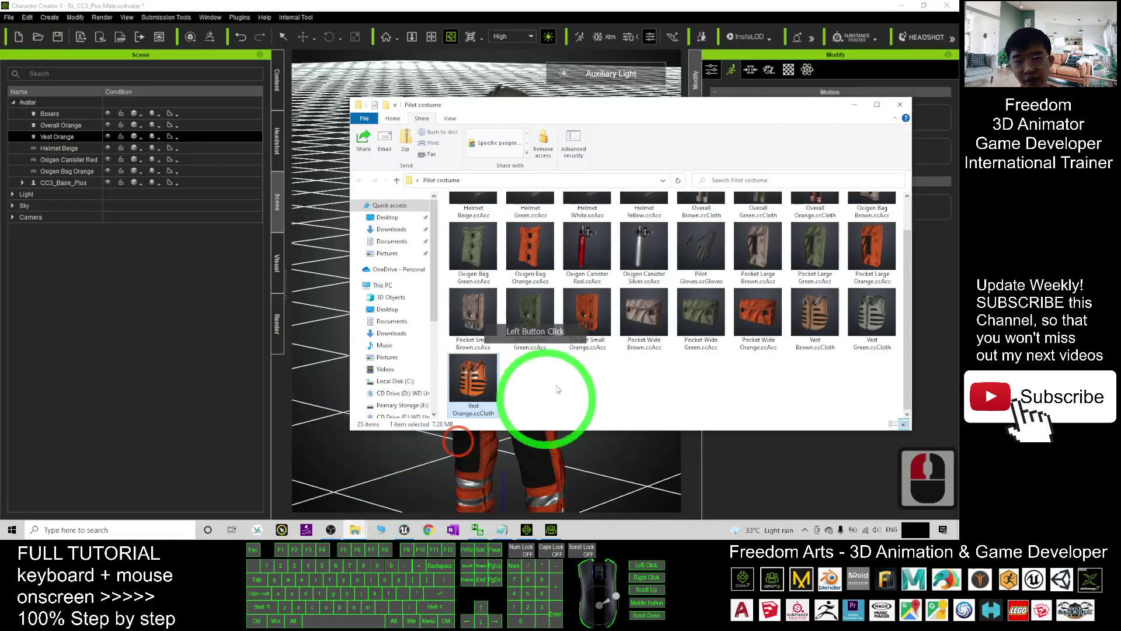
pyautogui.click(778, 381)
pyautogui.scroll(6, 746, 383)
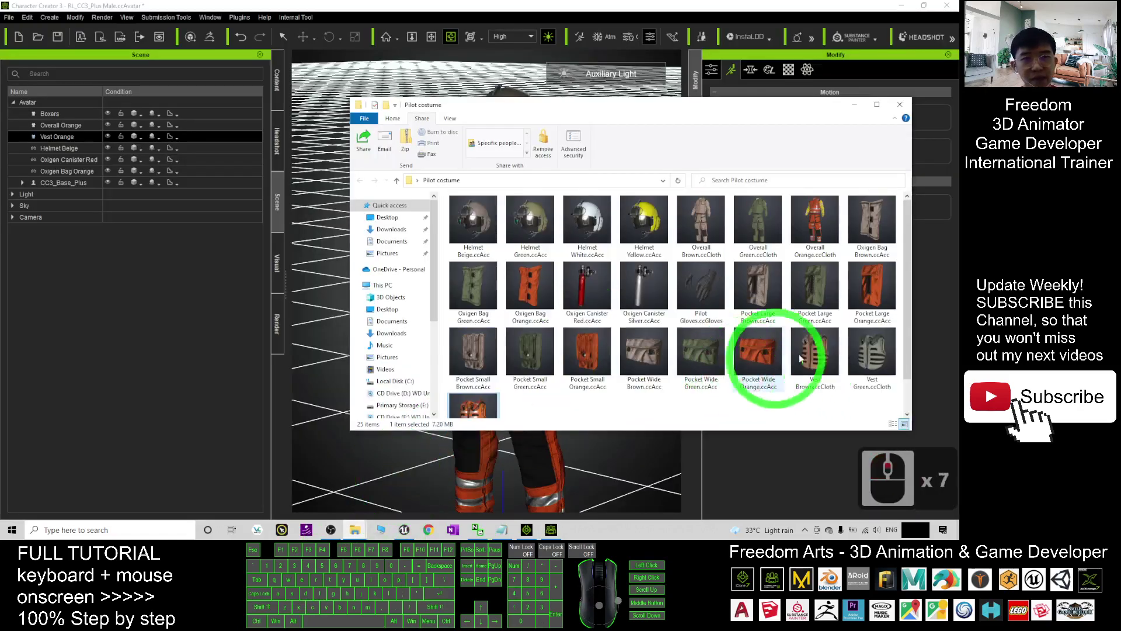
pyautogui.scroll(-4, 818, 368)
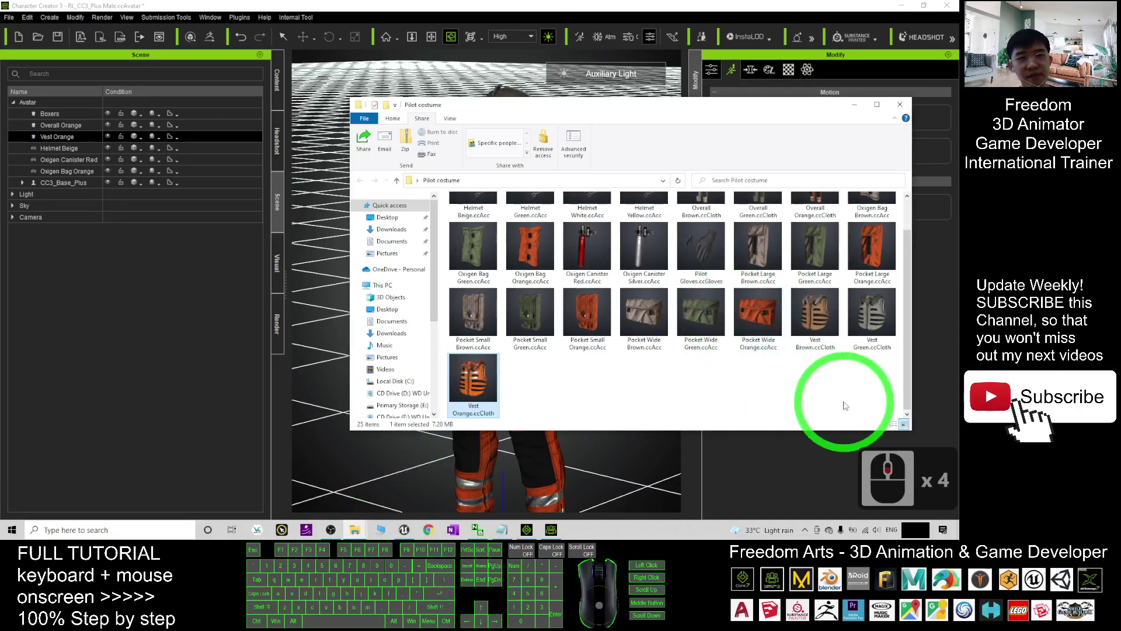
pyautogui.moveTo(700, 324); pyautogui.dragTo(476, 461)
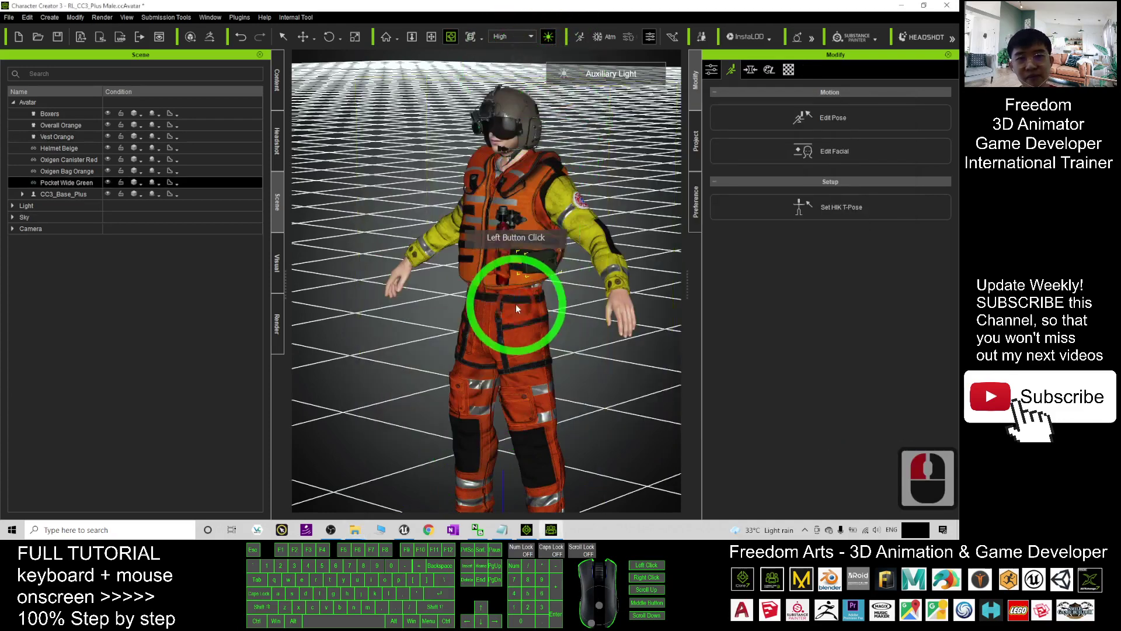
pyautogui.scroll(7, 566, 233)
pyautogui.scroll(12, 565, 233)
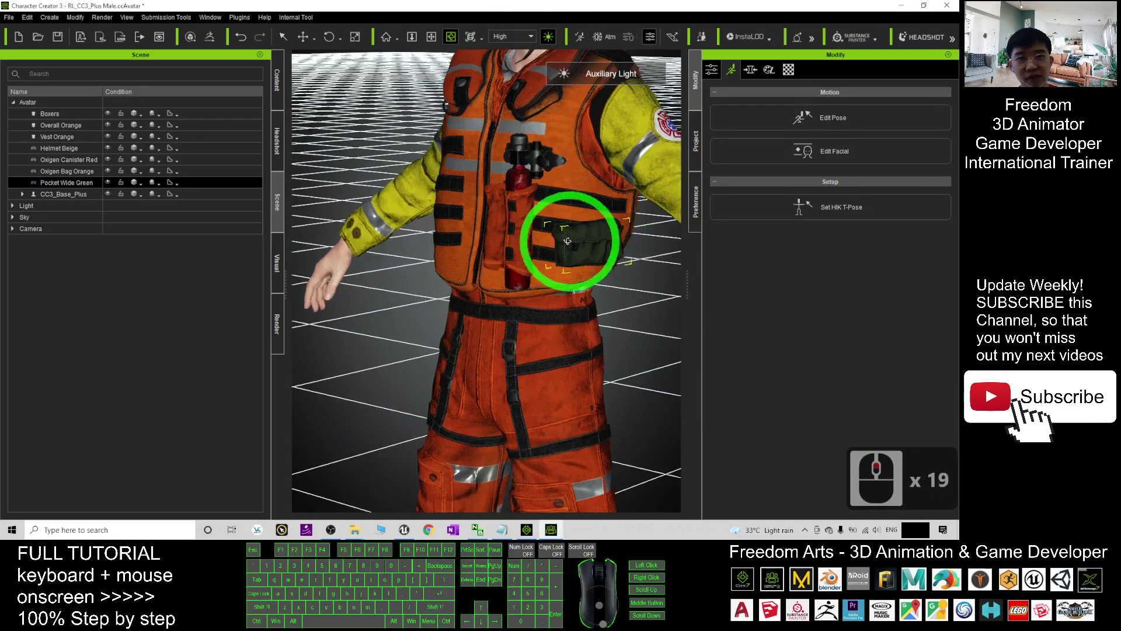
# Add Pocket Large Brown.ccAcc from the Pilot costume folder to the character's vest
pyautogui.click(356, 530)
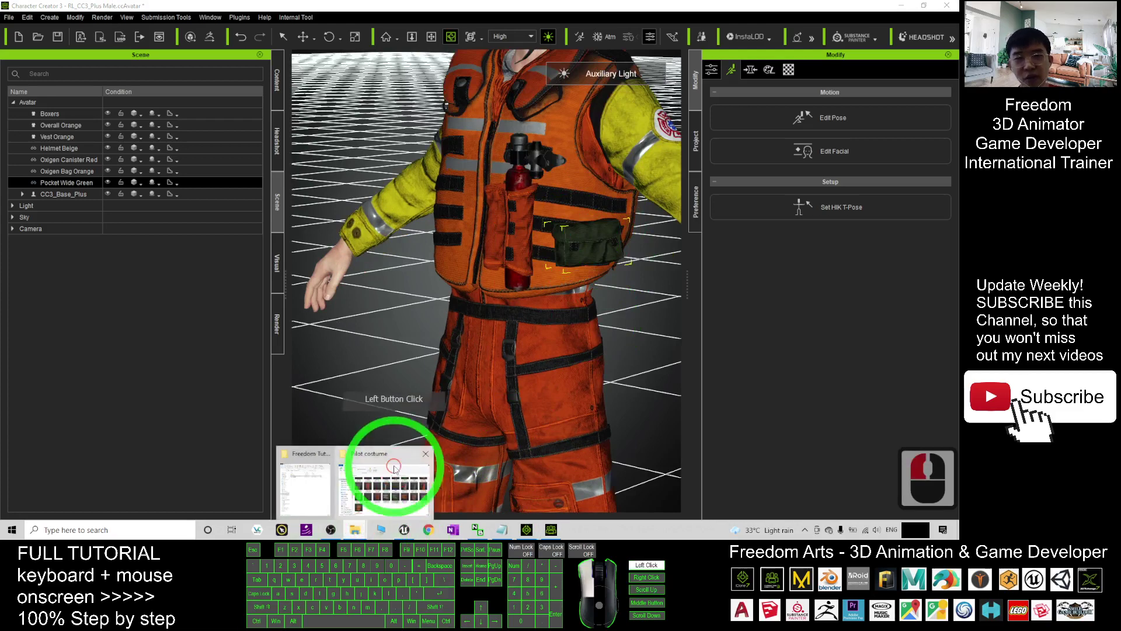
pyautogui.scroll(5, 726, 330)
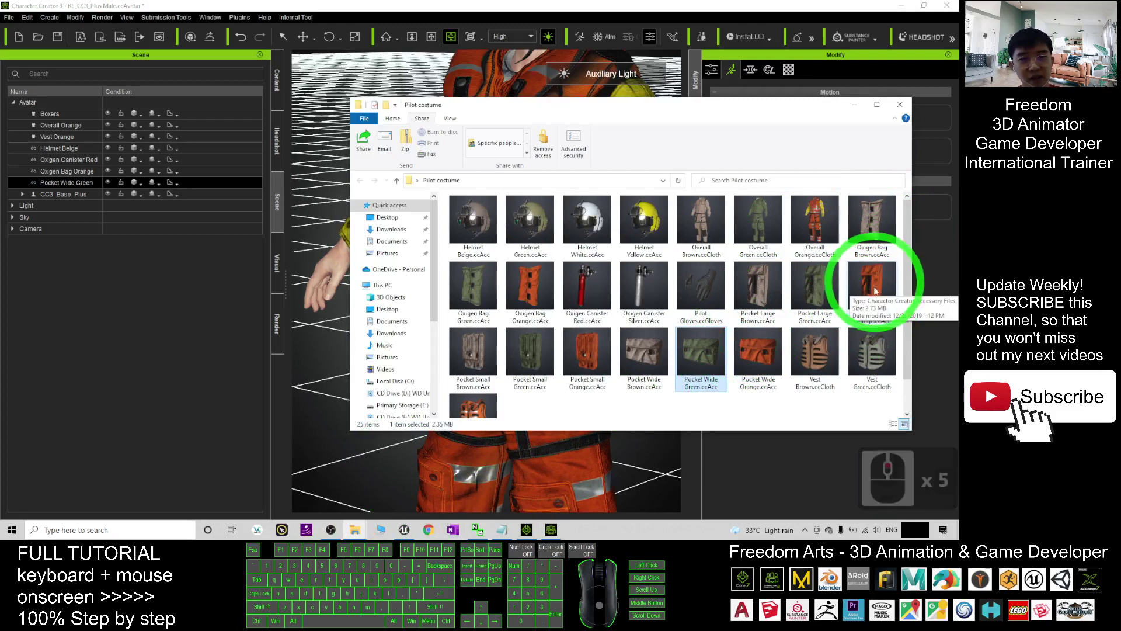
pyautogui.moveTo(758, 286); pyautogui.dragTo(488, 473)
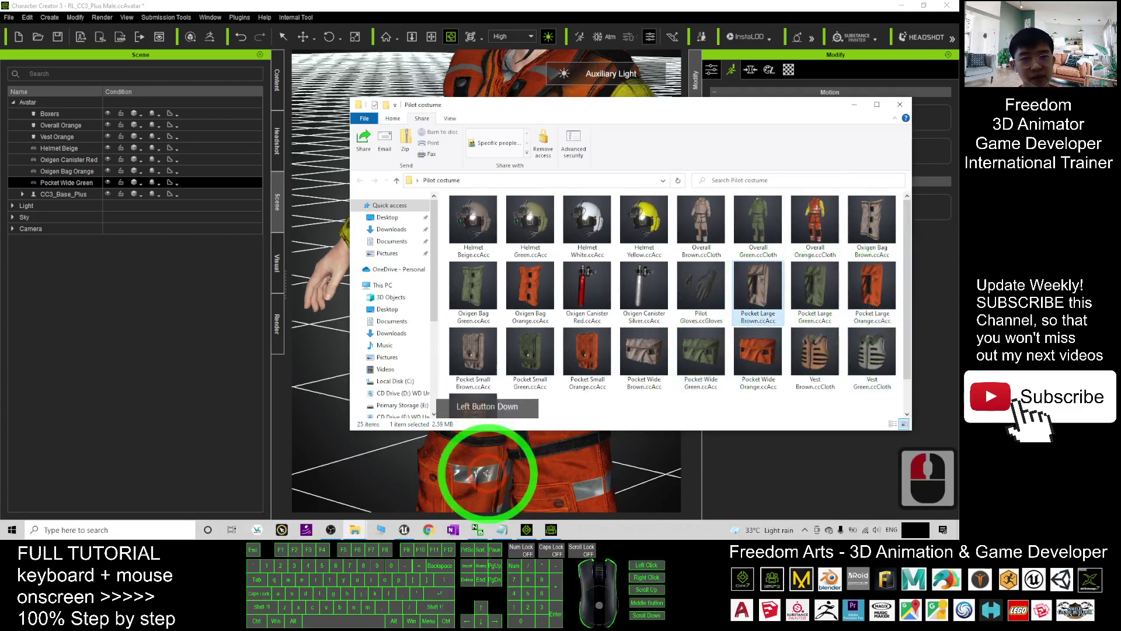
pyautogui.click(510, 131)
pyautogui.click(595, 9)
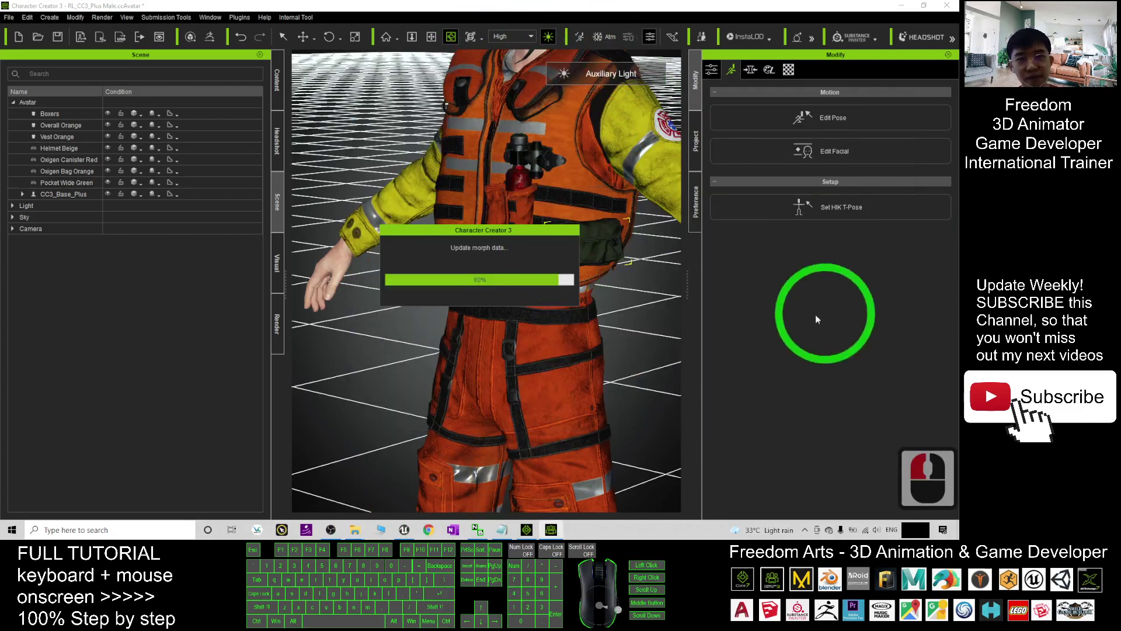
# Examine the vest pockets and oxygen canister from several angles, ending on the full-length character
pyautogui.scroll(-3, 513, 314)
pyautogui.press('c')
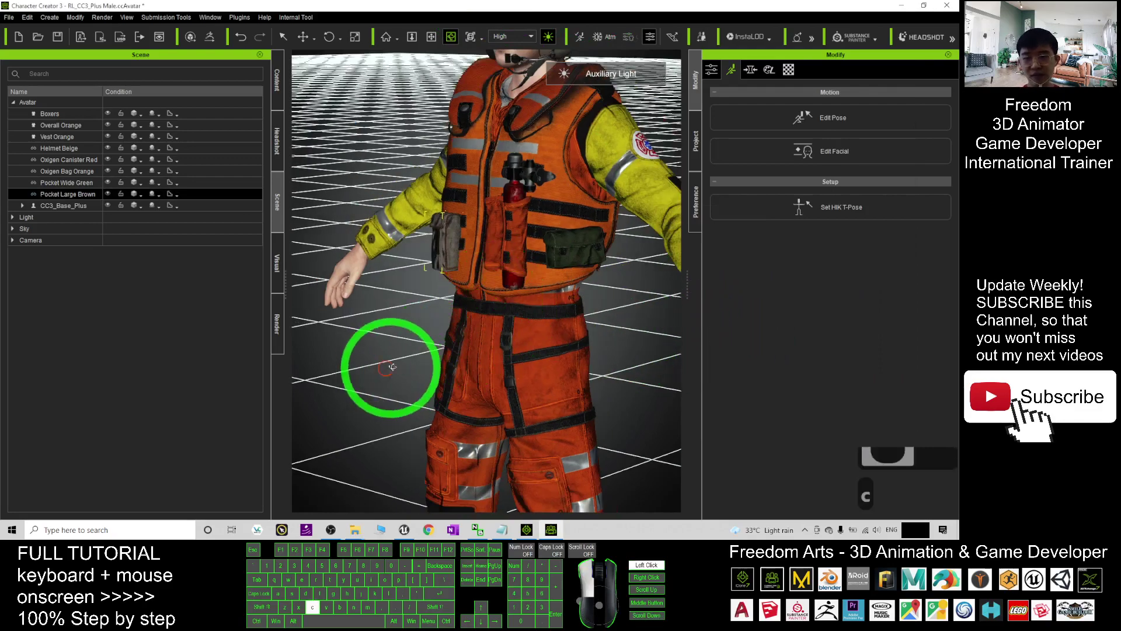
pyautogui.moveTo(392, 368); pyautogui.dragTo(668, 358)
pyautogui.press('x')
pyautogui.moveTo(517, 227); pyautogui.dragTo(263, 290)
pyautogui.press('c')
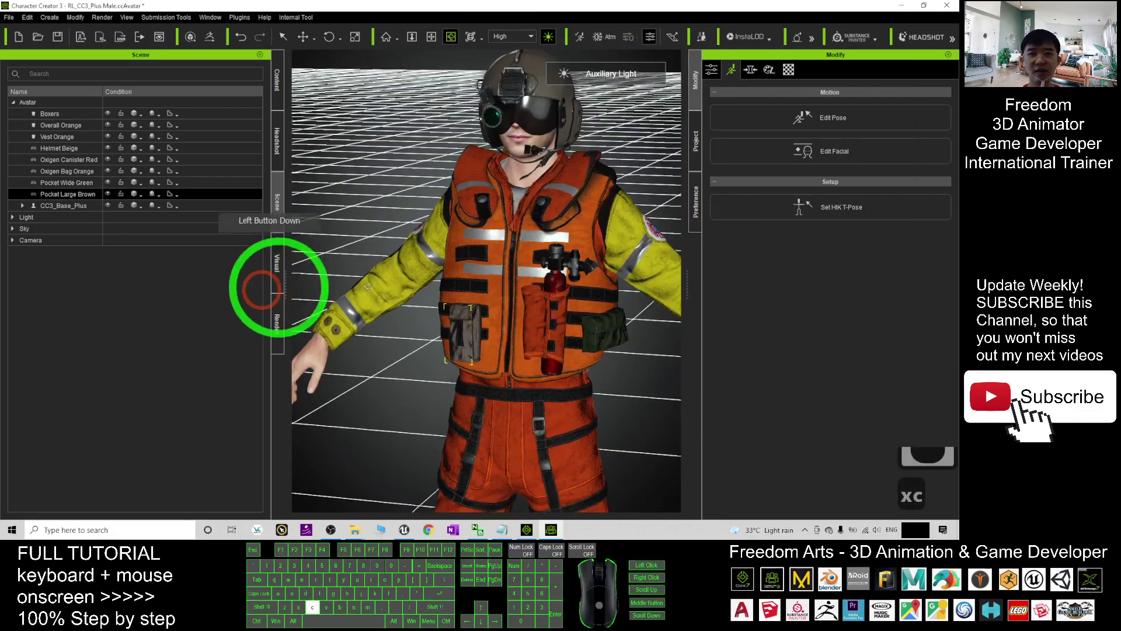
pyautogui.scroll(-8, 563, 300)
pyautogui.press('x')
pyautogui.moveTo(560, 299); pyautogui.dragTo(557, 510)
pyautogui.press('c')
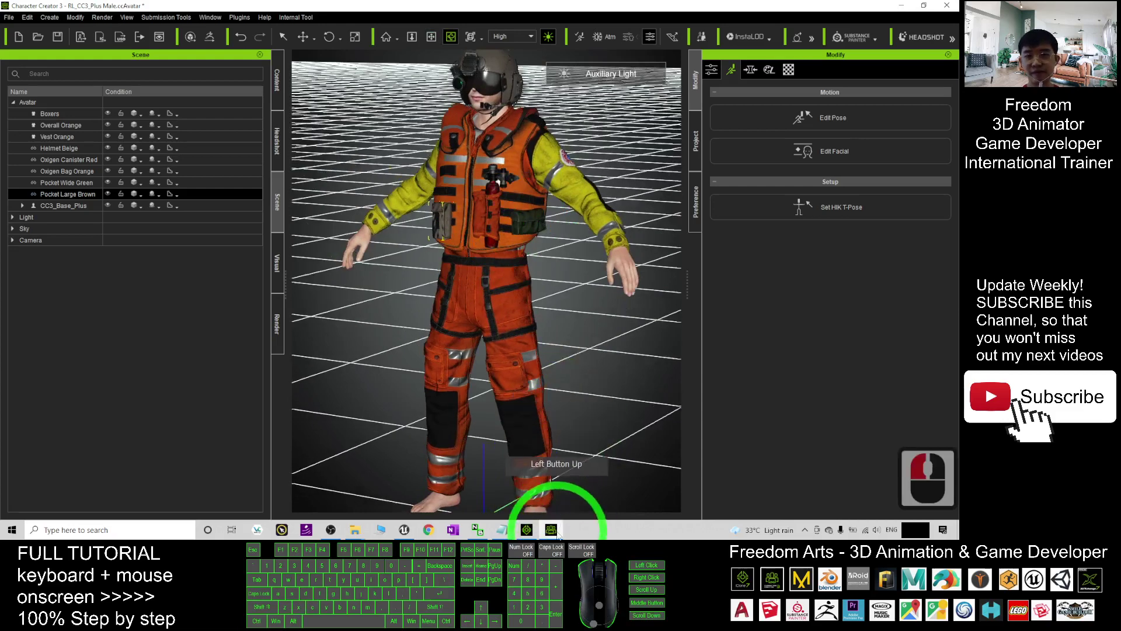
# Put Pilot Gloves.ccGloves from the Pilot costume folder on the character with Keep Cloth Shape and check the hands
pyautogui.click(358, 530)
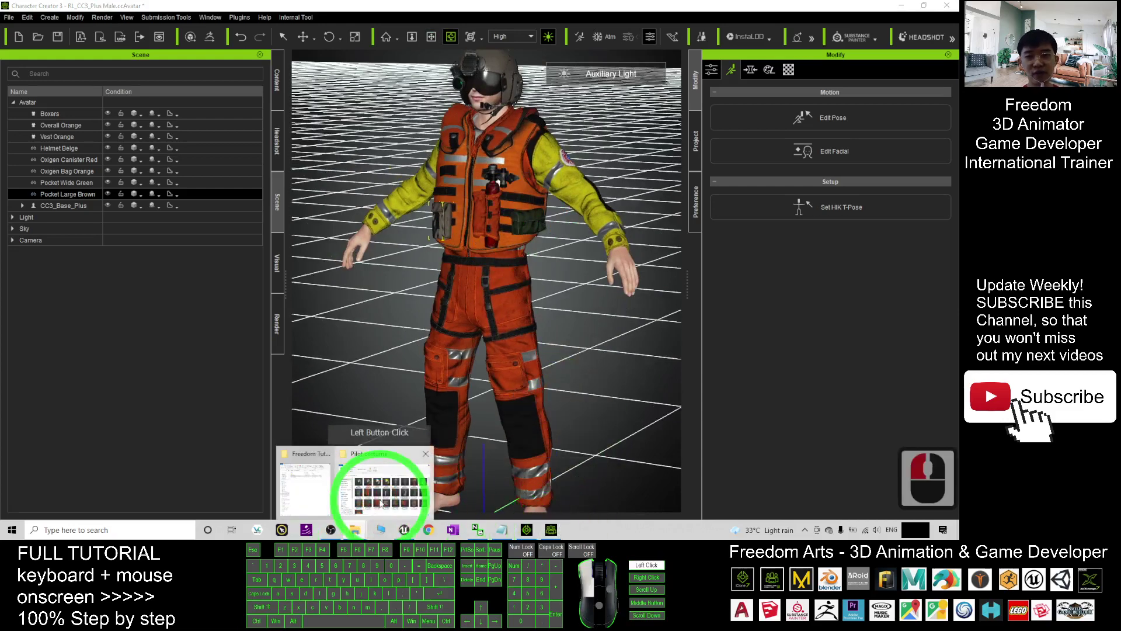
pyautogui.click(382, 494)
pyautogui.scroll(-5, 758, 240)
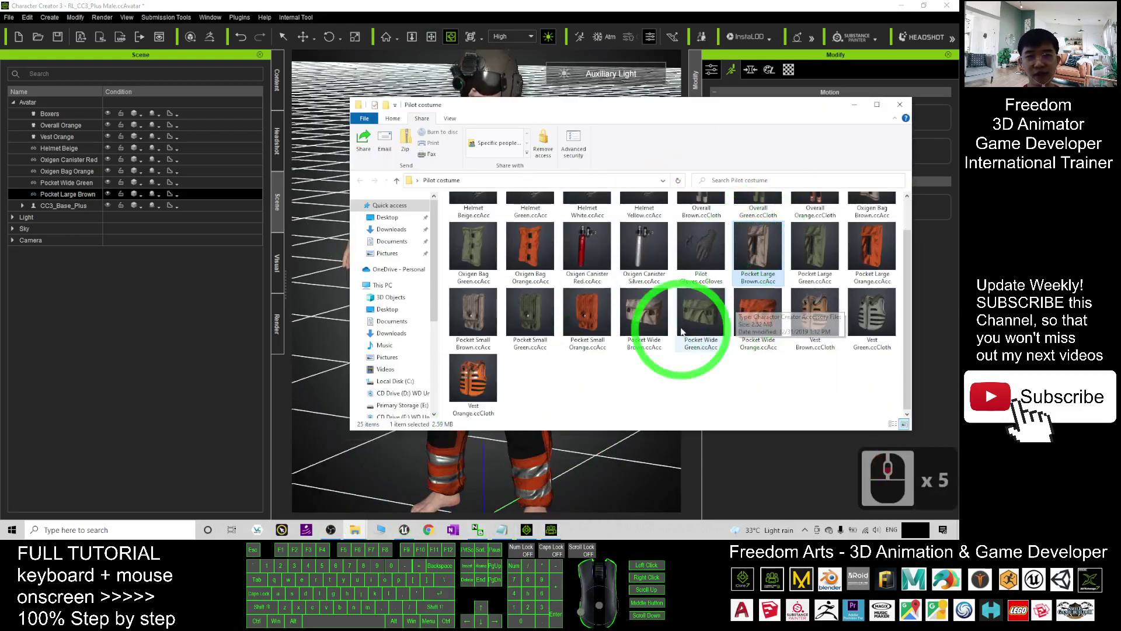
pyautogui.scroll(1, 870, 387)
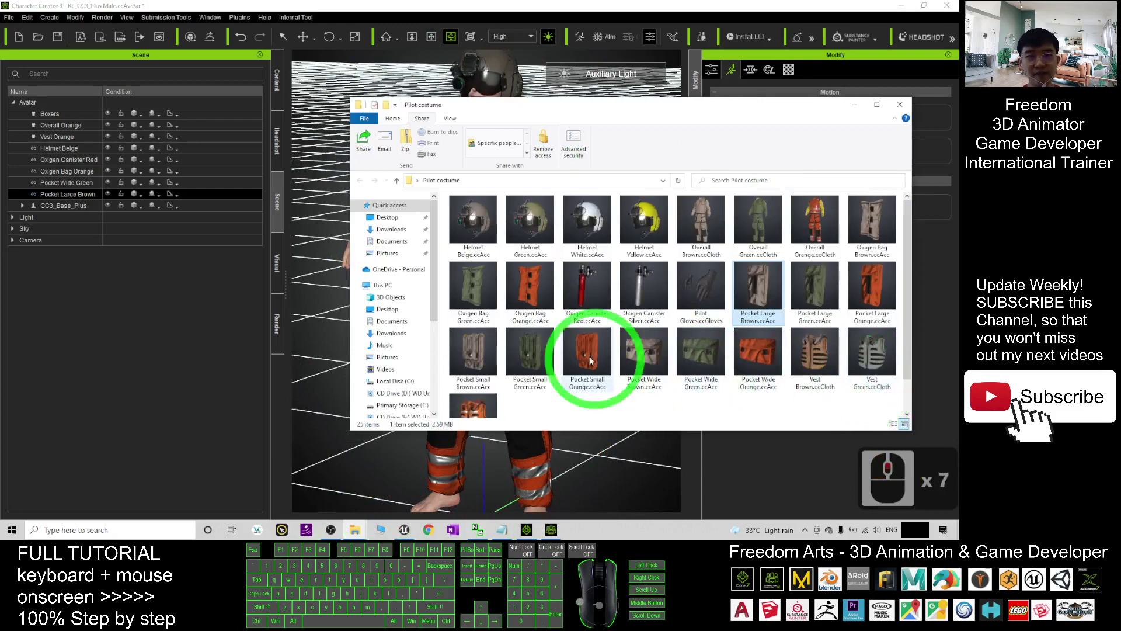
pyautogui.click(706, 300)
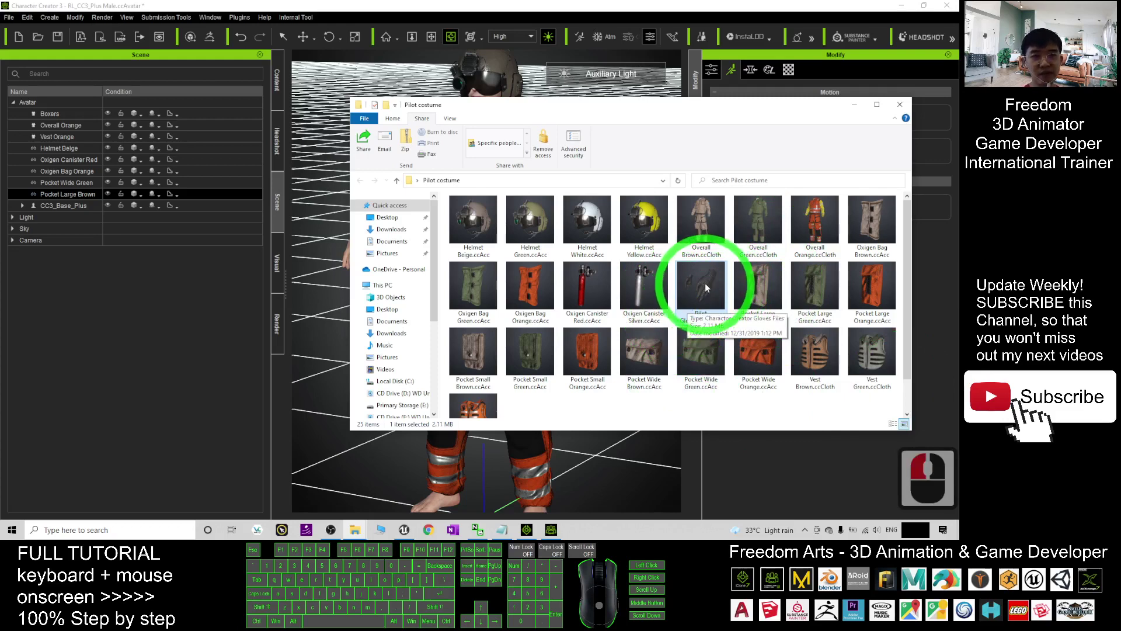
pyautogui.moveTo(706, 288); pyautogui.dragTo(517, 452)
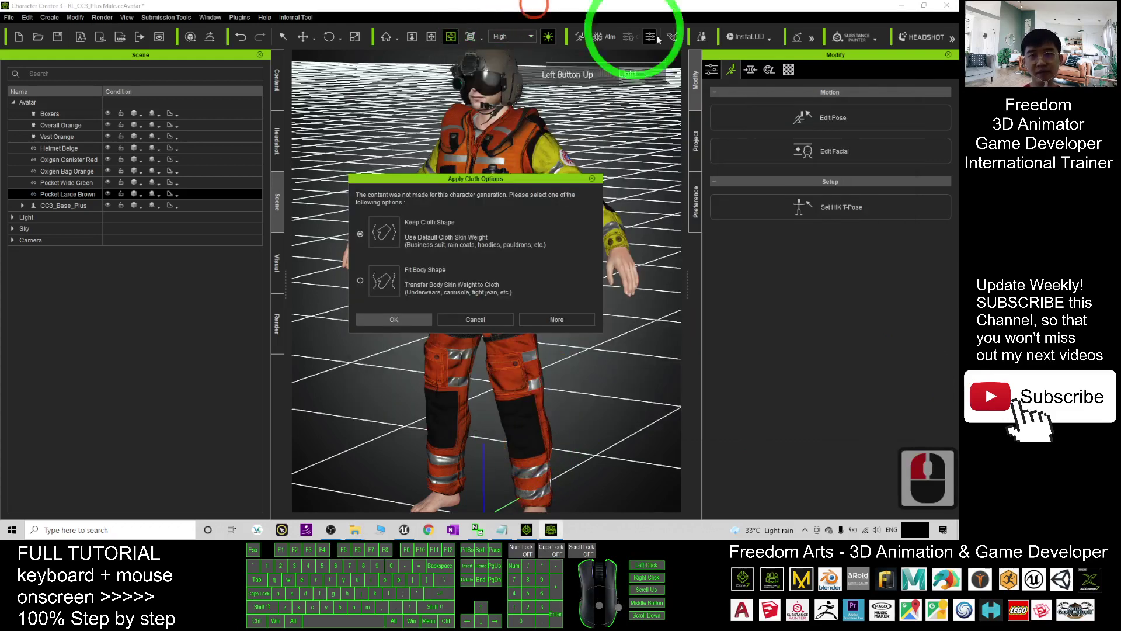
pyautogui.click(394, 319)
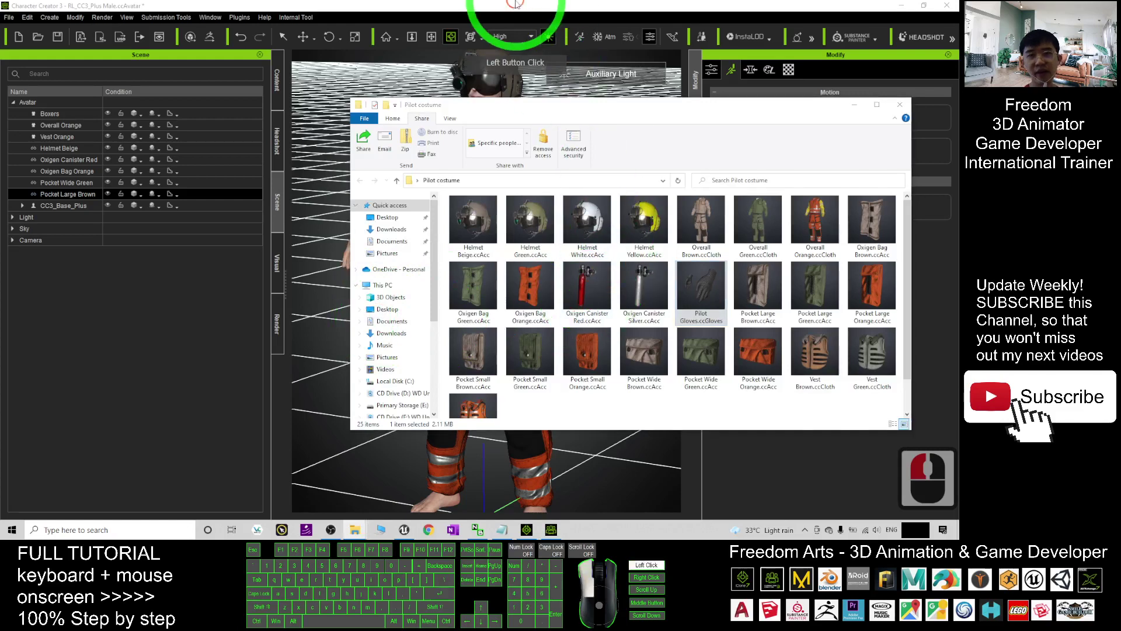
pyautogui.click(515, 3)
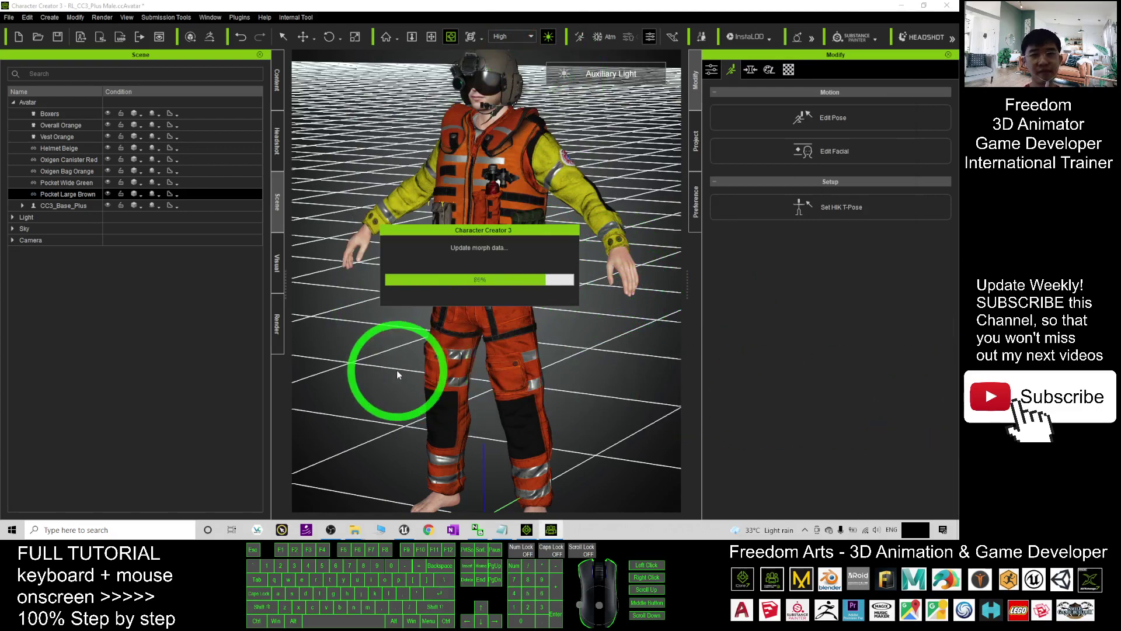
pyautogui.scroll(12, 409, 373)
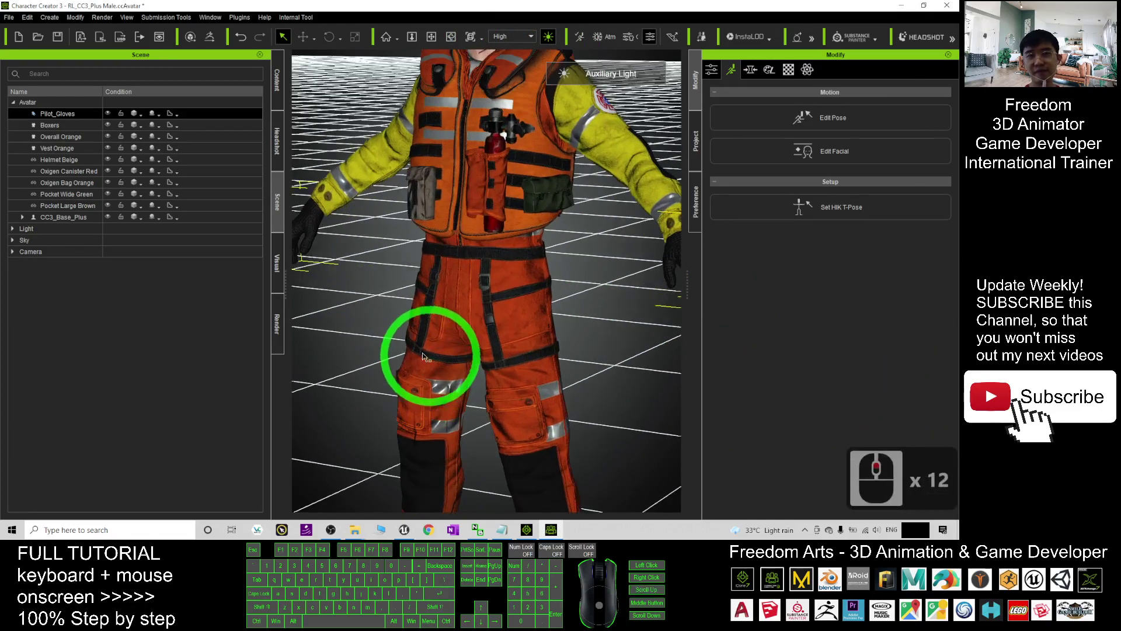
pyautogui.scroll(-12, 388, 325)
pyautogui.moveTo(558, 333); pyautogui.dragTo(450, 480)
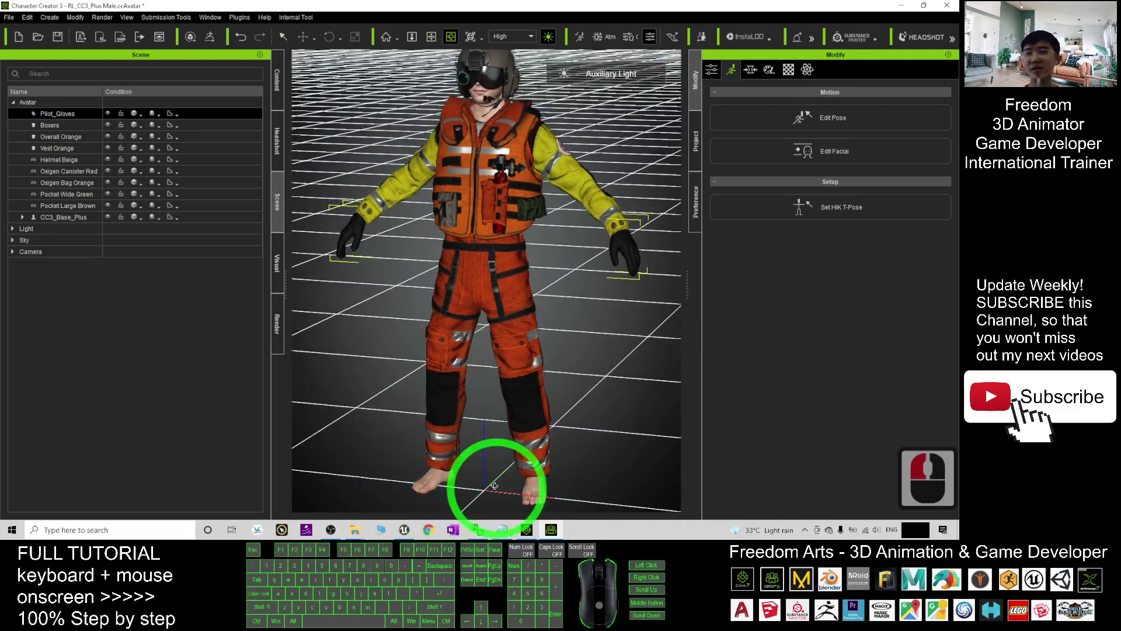
# Check the Pilot costume folder for footwear, and put Boots_F from the Shoes cloth templates on the character
pyautogui.click(344, 531)
pyautogui.click(401, 476)
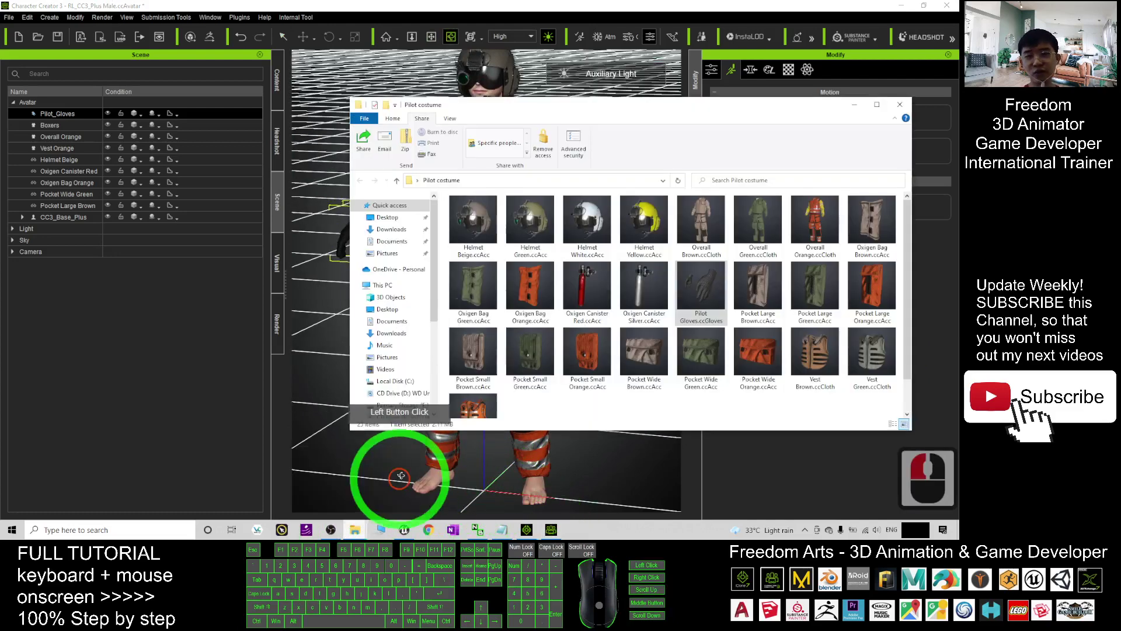
pyautogui.click(701, 251)
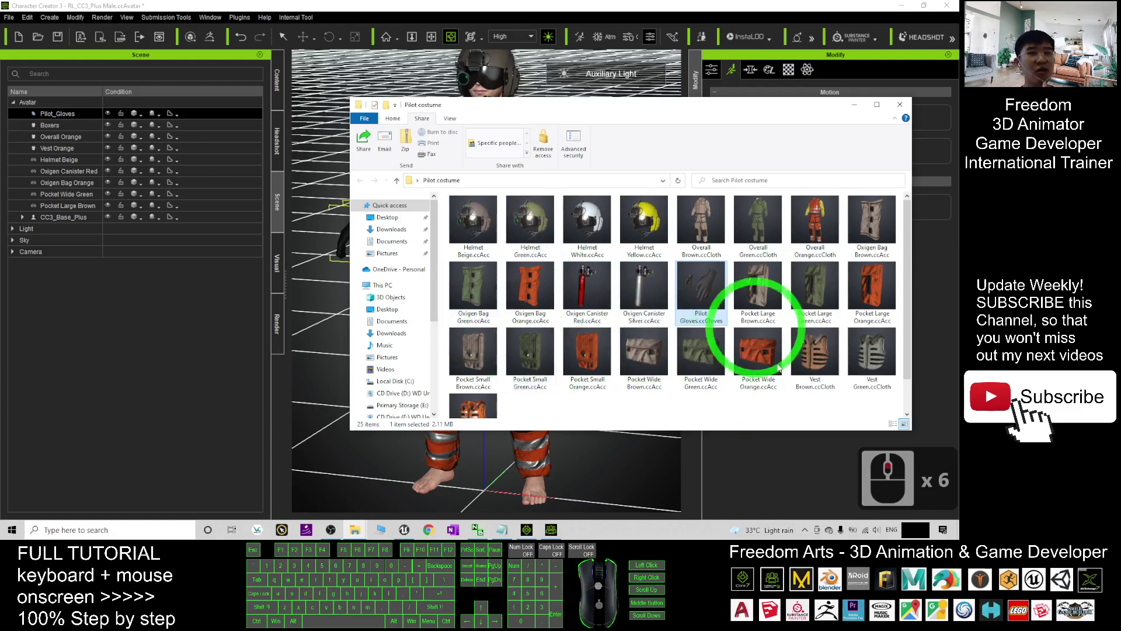
pyautogui.click(278, 102)
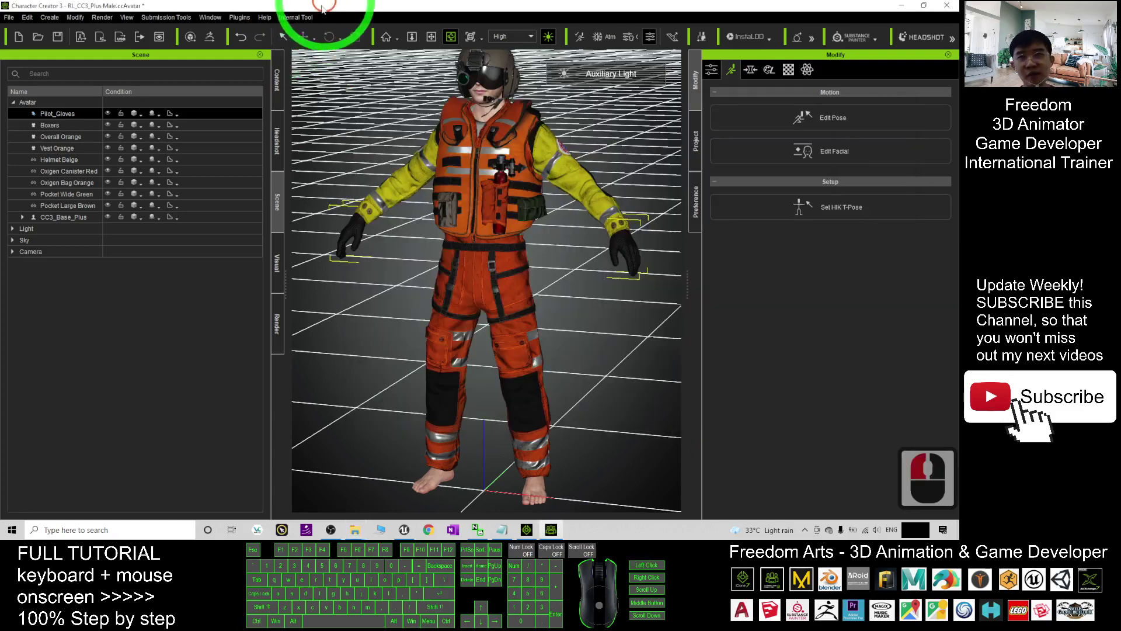
pyautogui.click(276, 78)
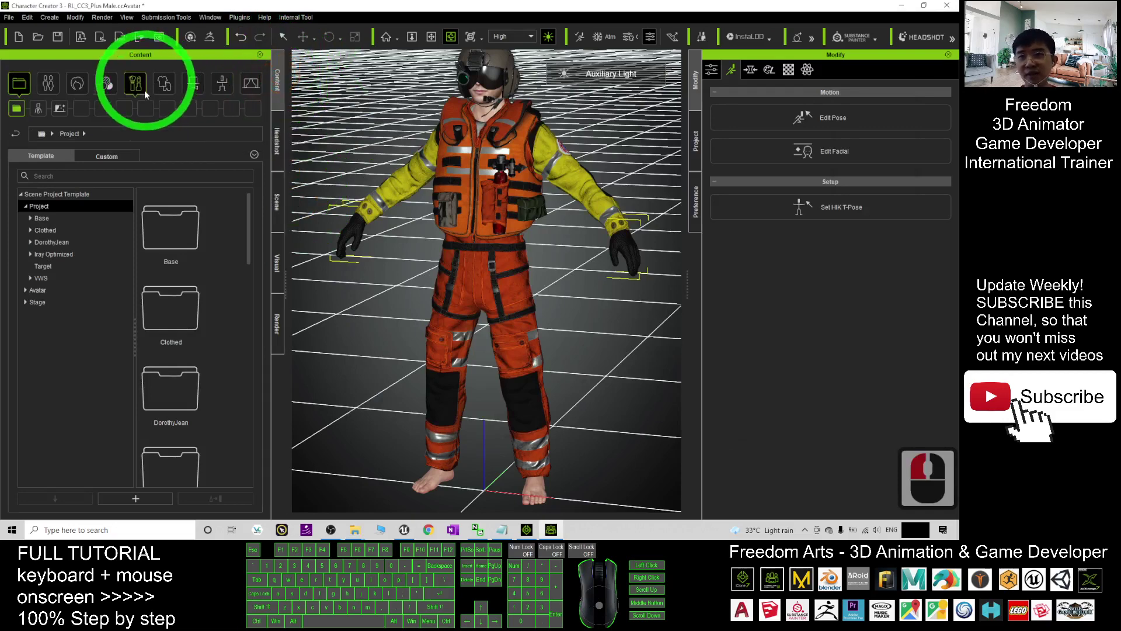
pyautogui.click(164, 85)
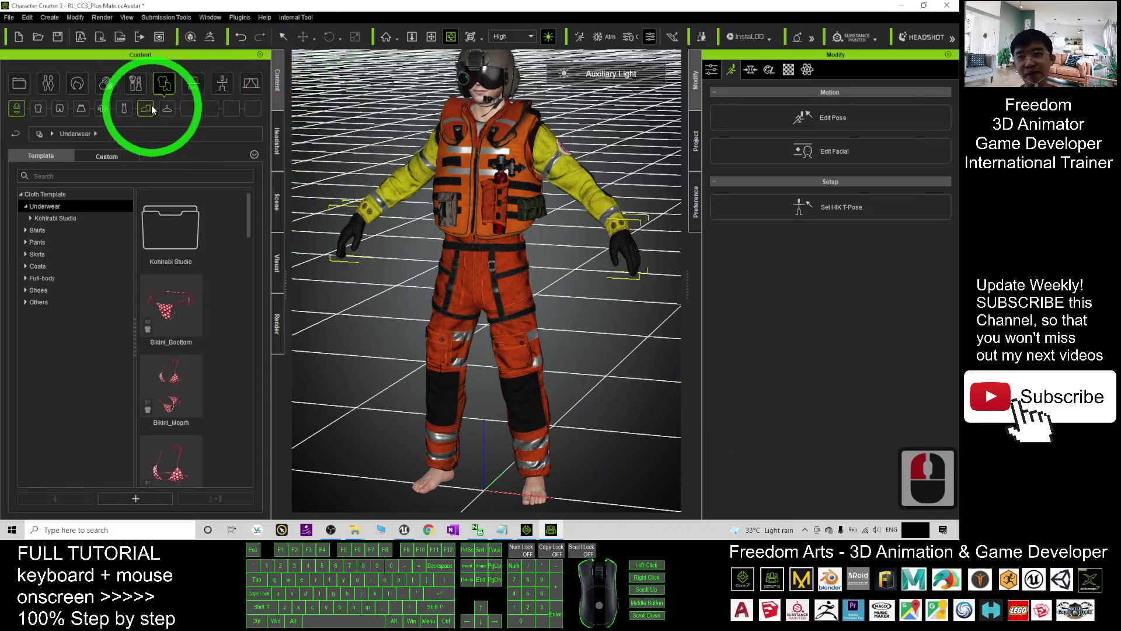
pyautogui.click(150, 107)
pyautogui.moveTo(247, 221); pyautogui.dragTo(278, 373)
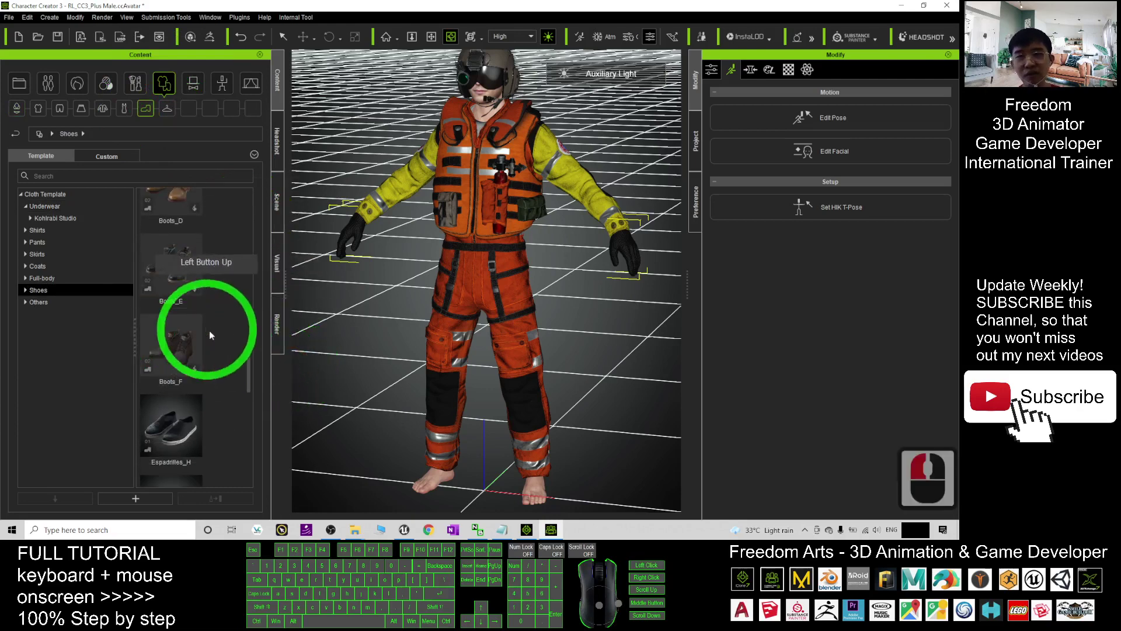
pyautogui.moveTo(174, 350); pyautogui.dragTo(463, 289)
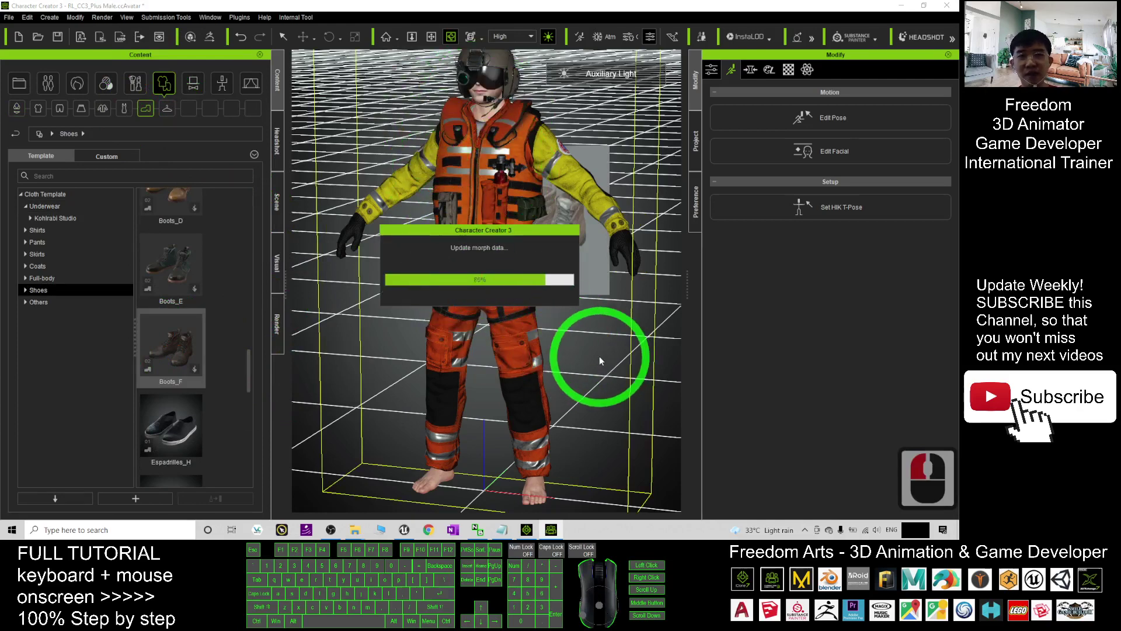
# Examine the fully dressed character and its boots from the front and side
pyautogui.scroll(-11, 580, 370)
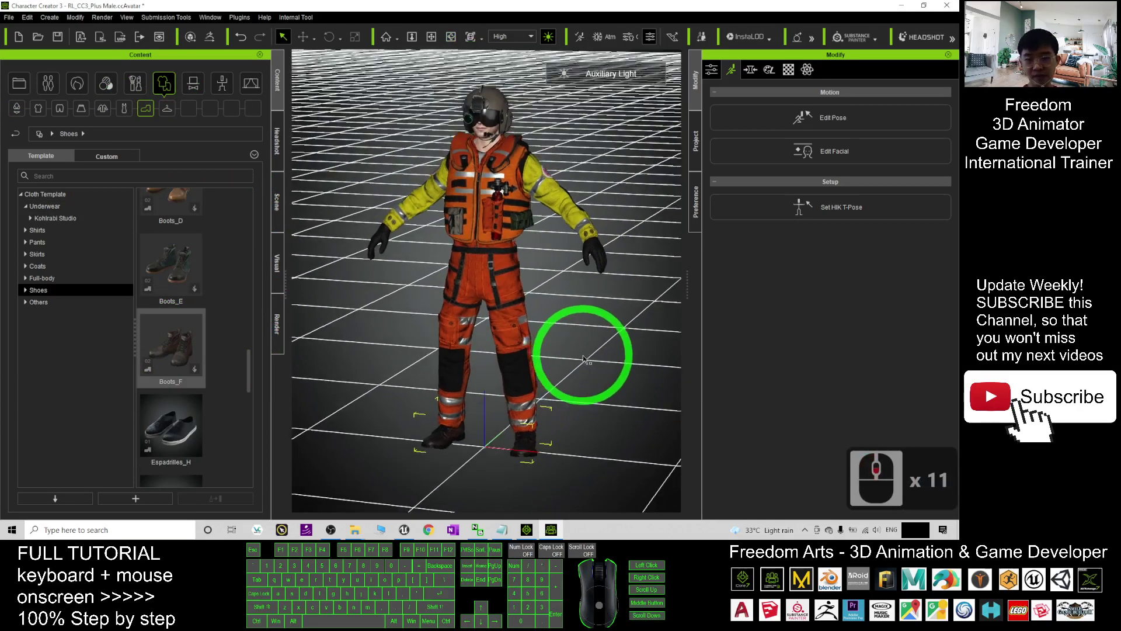
pyautogui.press('x')
pyautogui.moveTo(486, 320); pyautogui.dragTo(487, 278)
pyautogui.press('c')
pyautogui.moveTo(487, 278); pyautogui.dragTo(773, 354)
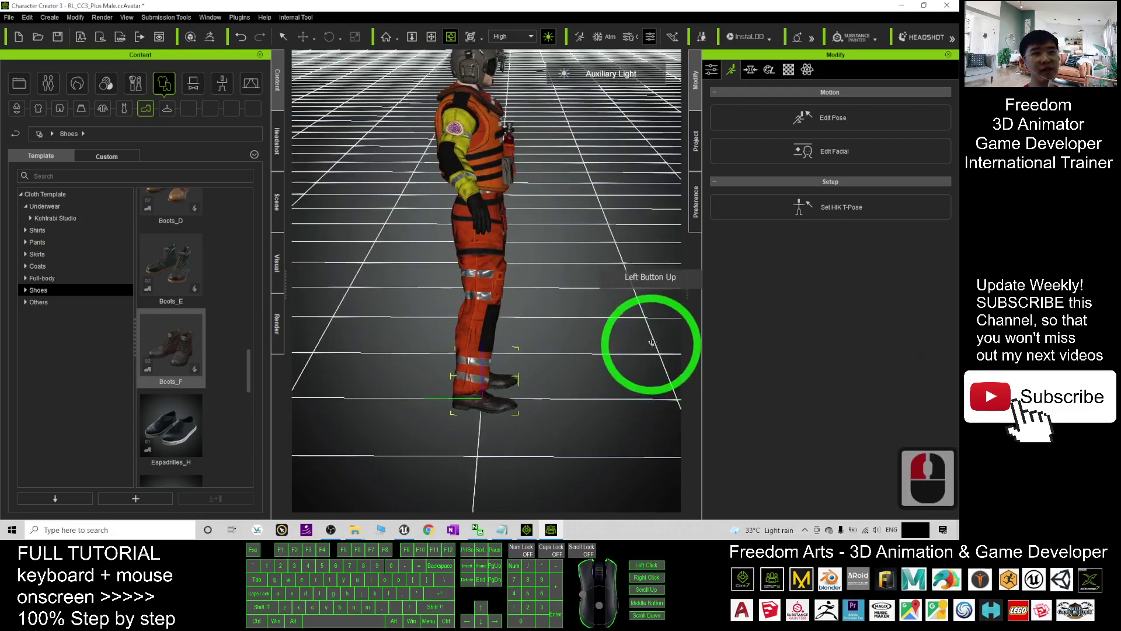
pyautogui.press('c')
pyautogui.moveTo(642, 230); pyautogui.dragTo(410, 517)
# Switch to Unreal Engine's root Content folder, and highlight the URL of the iClone Unreal Live Link setup tutorial in Notes.txt
pyautogui.click(404, 529)
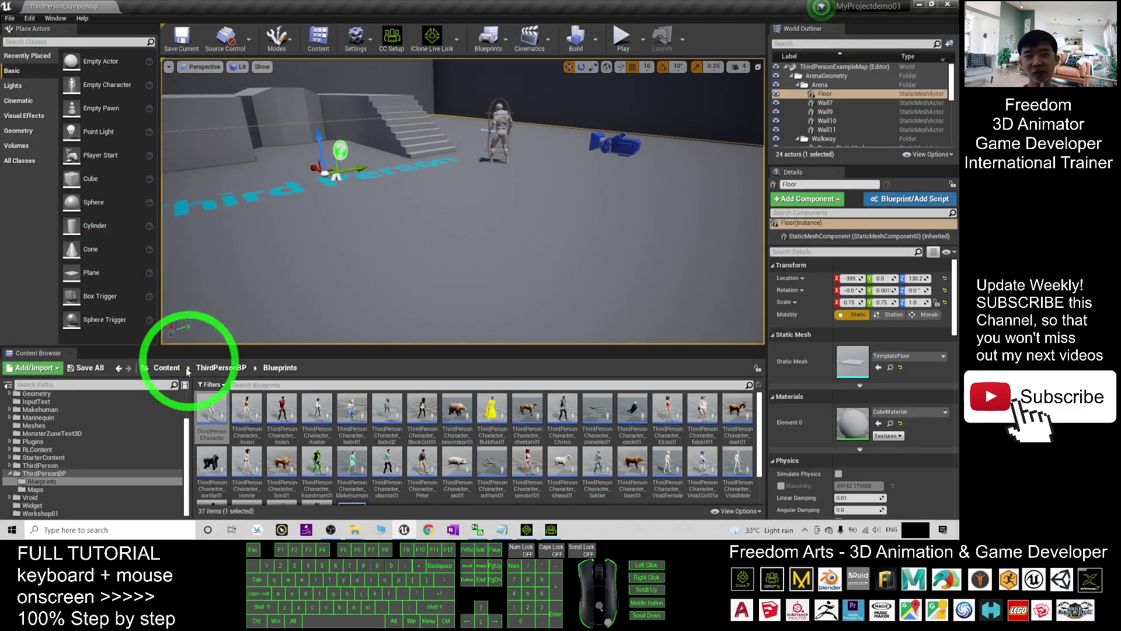
pyautogui.click(166, 368)
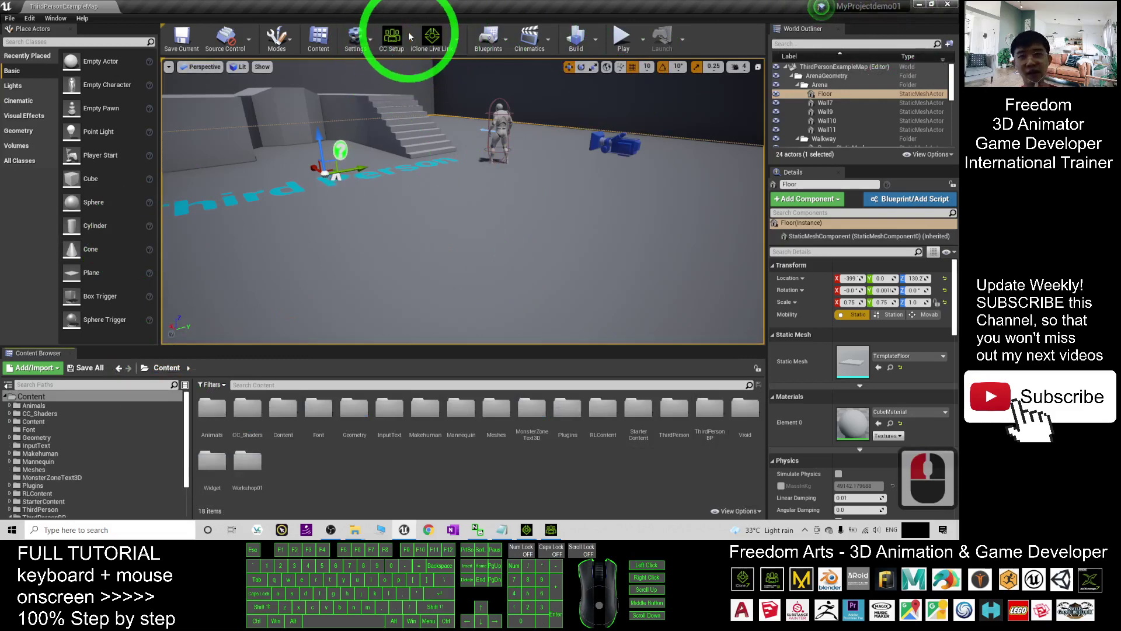
pyautogui.click(502, 530)
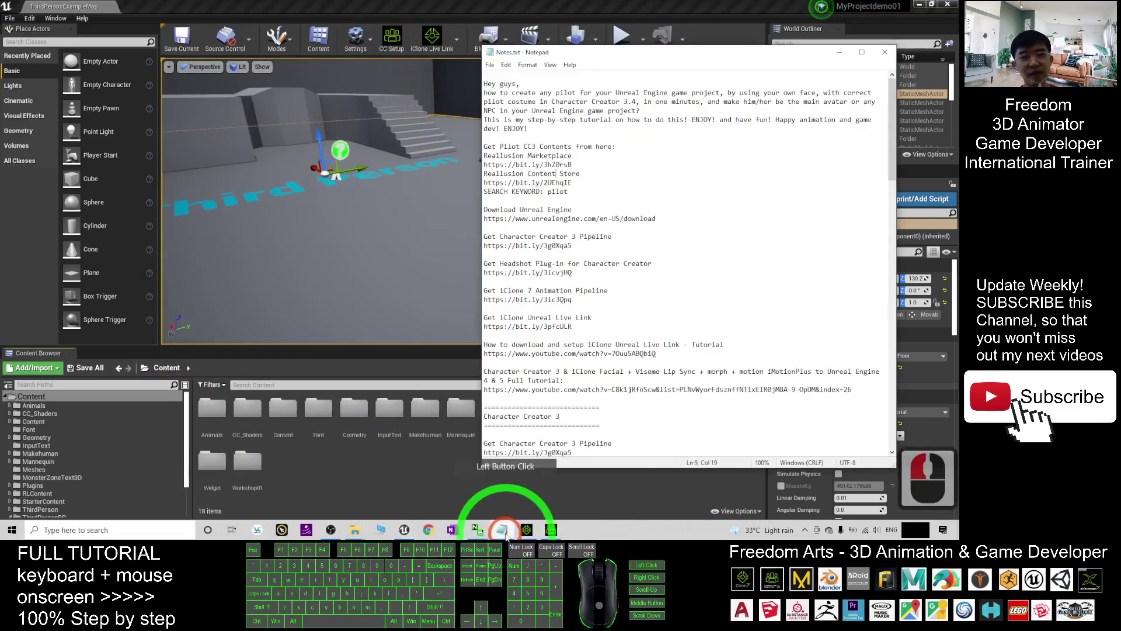
pyautogui.scroll(9, 753, 234)
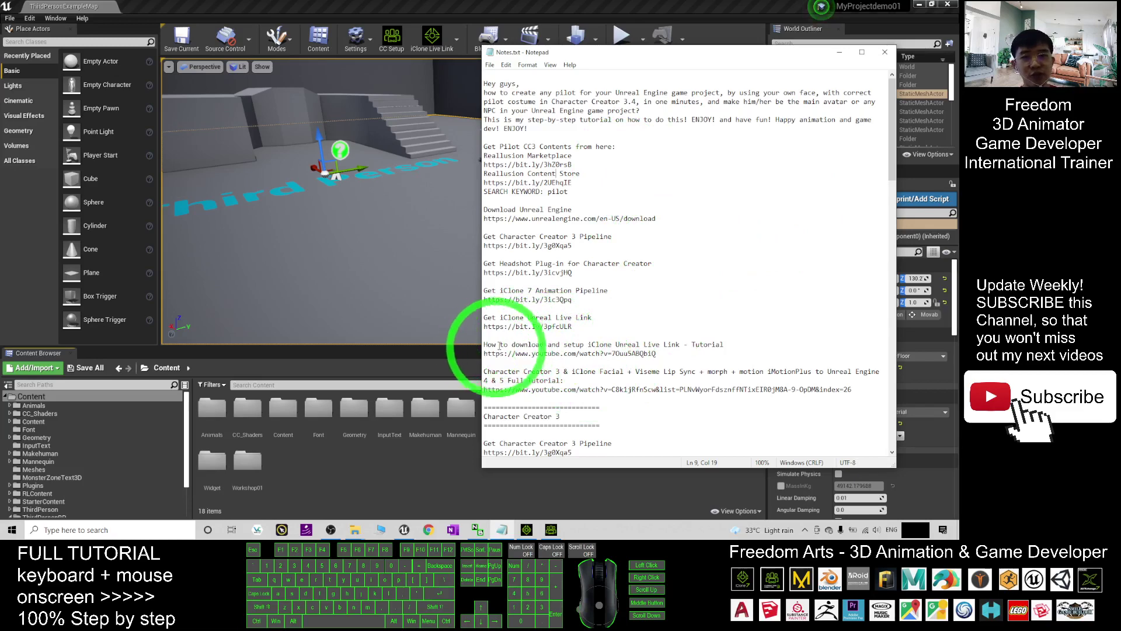
pyautogui.moveTo(580, 345); pyautogui.dragTo(658, 346)
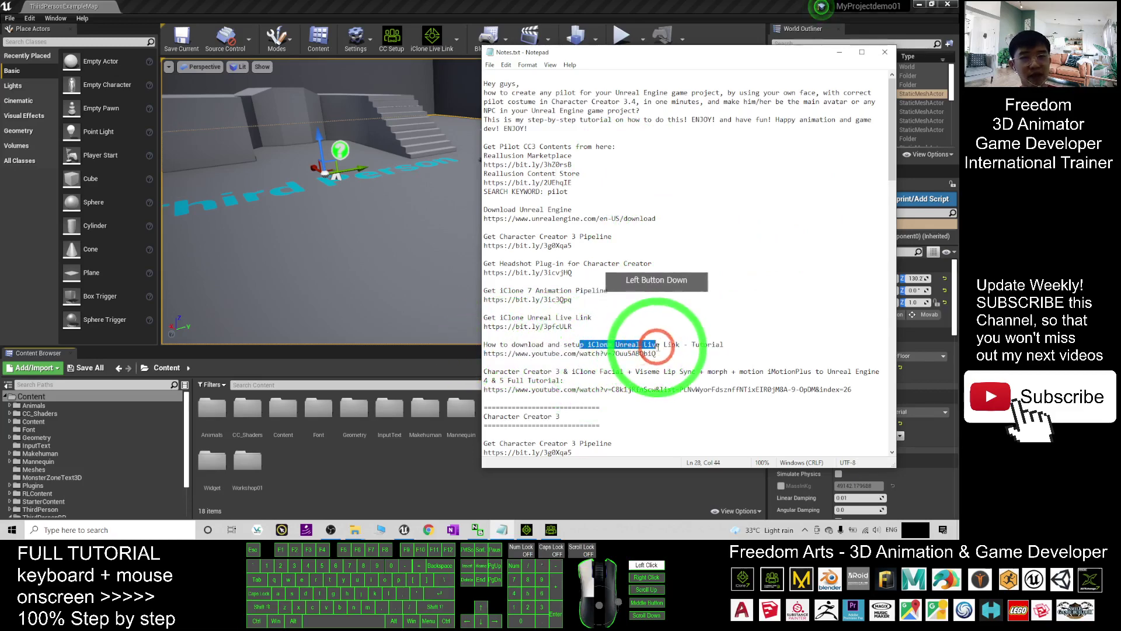
pyautogui.click(599, 353)
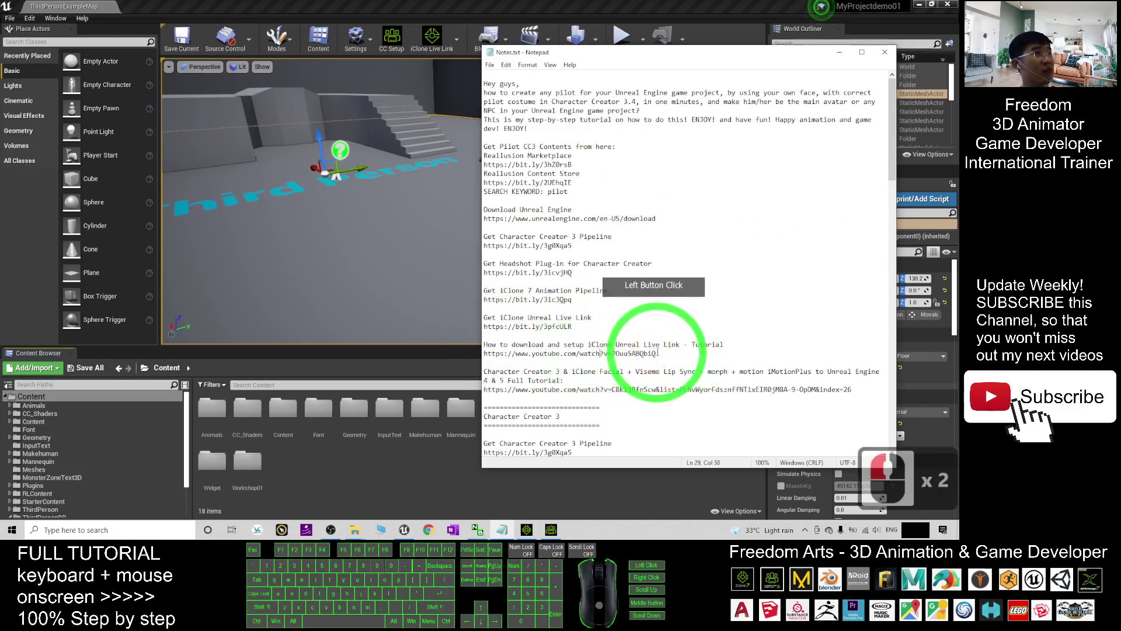
pyautogui.moveTo(662, 352); pyautogui.dragTo(502, 357)
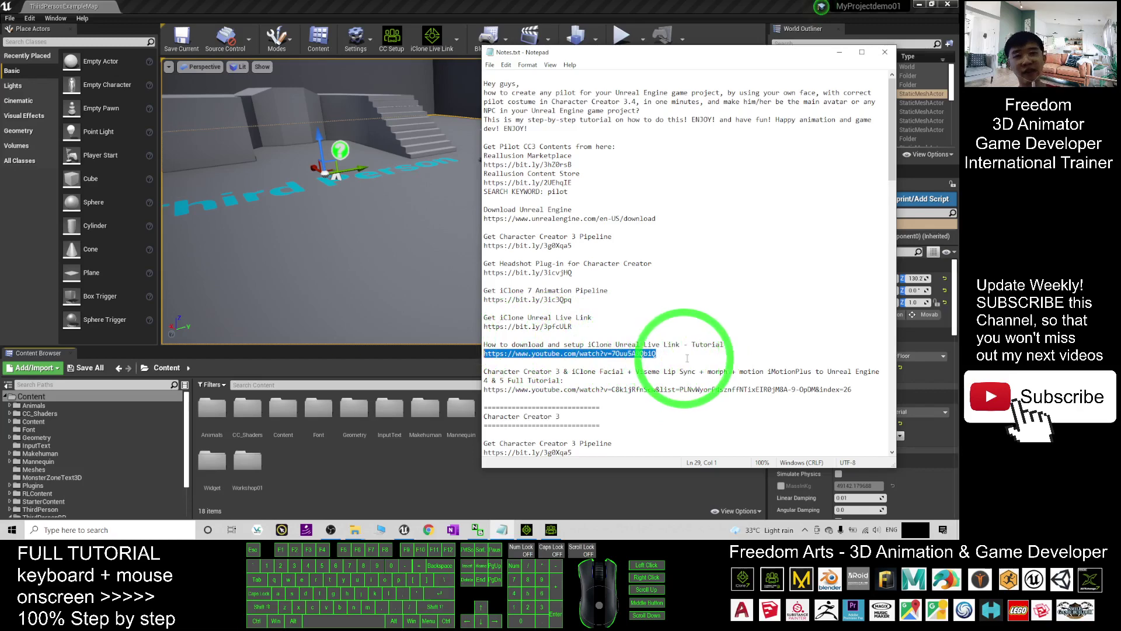
# Point out iClone Live Link in Unreal Engine, and switch to iClone 7 to open the Unreal Live Link transfer list
pyautogui.click(358, 5)
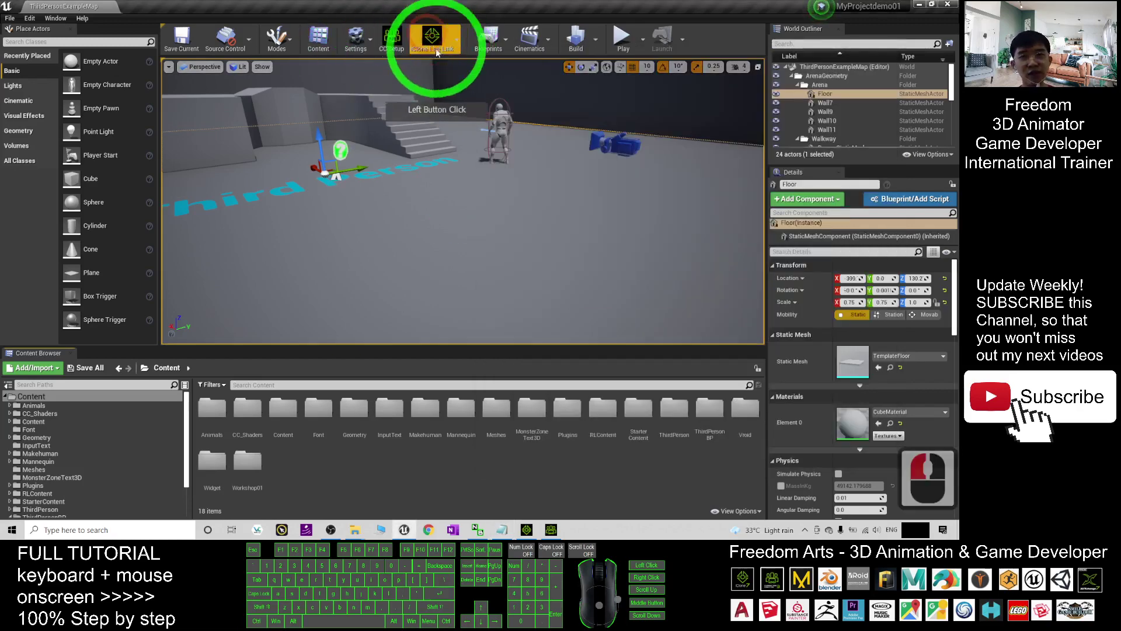
pyautogui.click(553, 530)
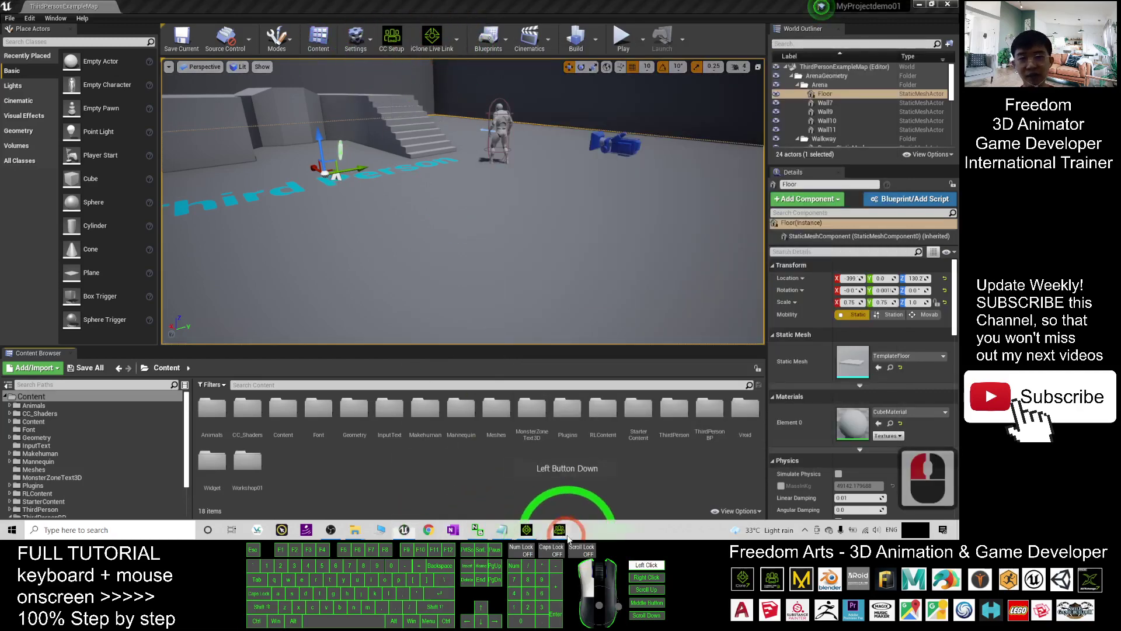
pyautogui.click(525, 532)
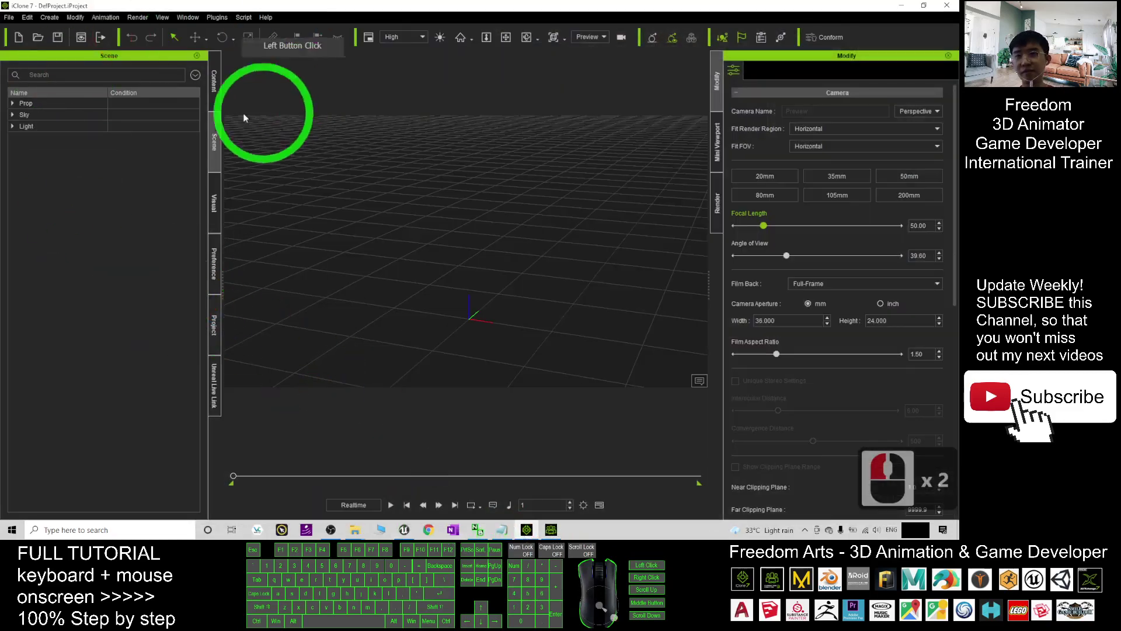
pyautogui.click(222, 371)
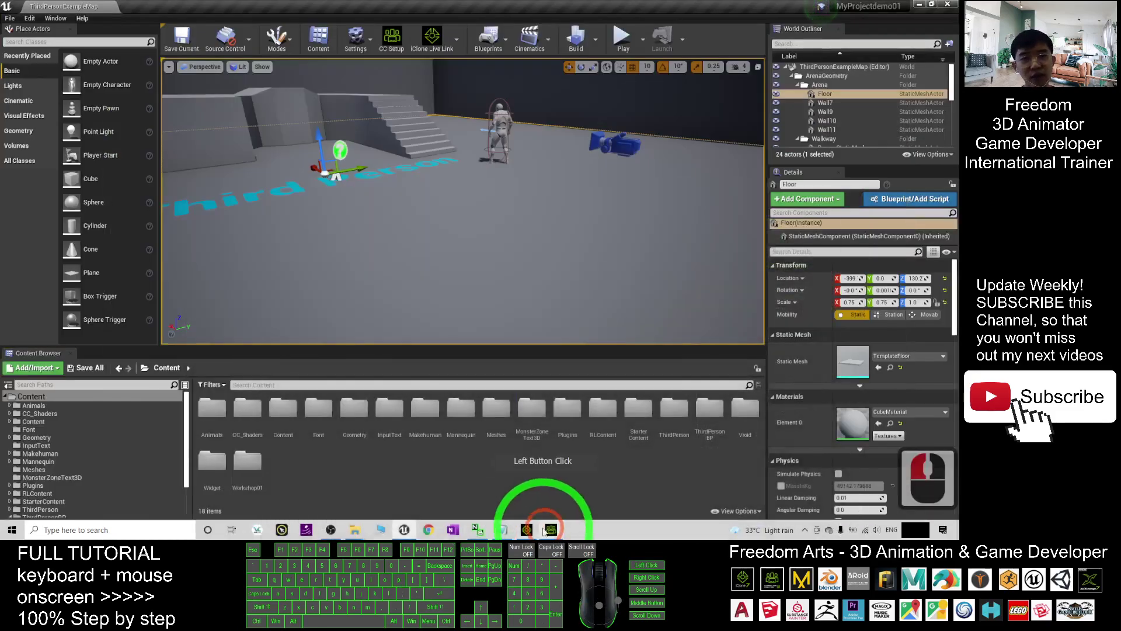
# Switch back to Character Creator 3, minimize Unreal Engine, and save the project to the Desktop as pilot 01
pyautogui.click(551, 529)
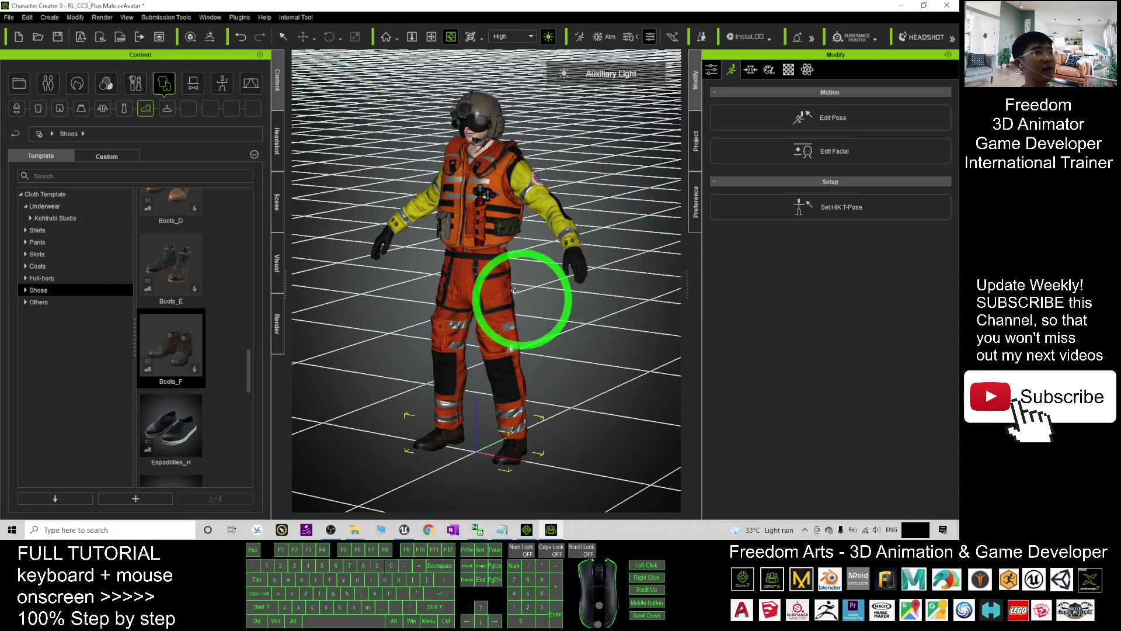
pyautogui.moveTo(421, 5); pyautogui.dragTo(212, 83)
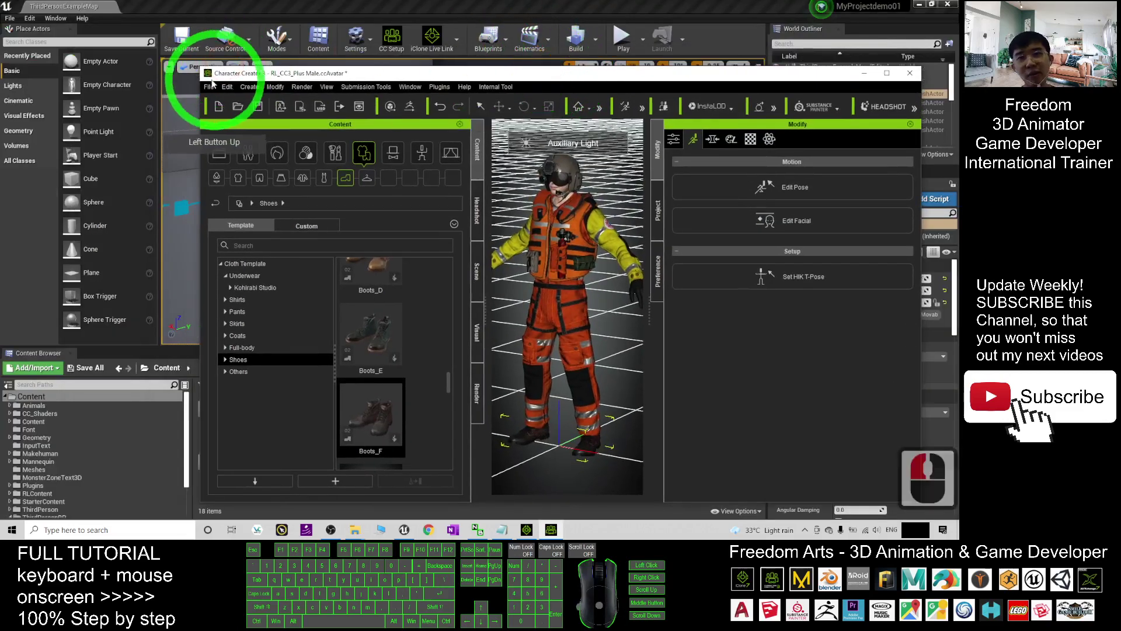
pyautogui.click(919, 4)
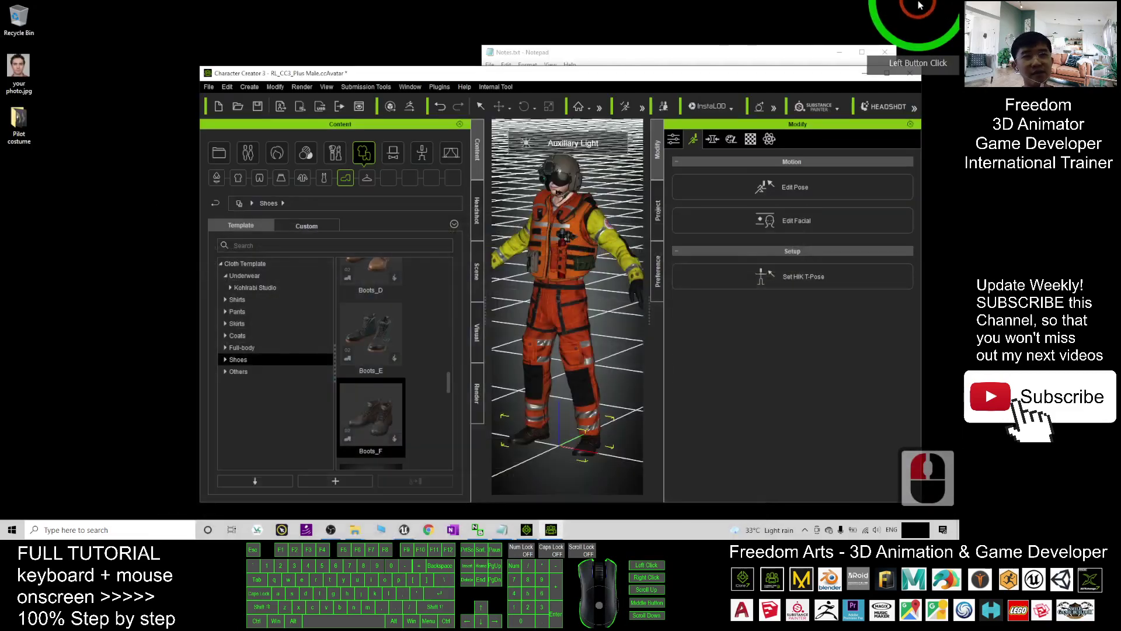
pyautogui.click(209, 87)
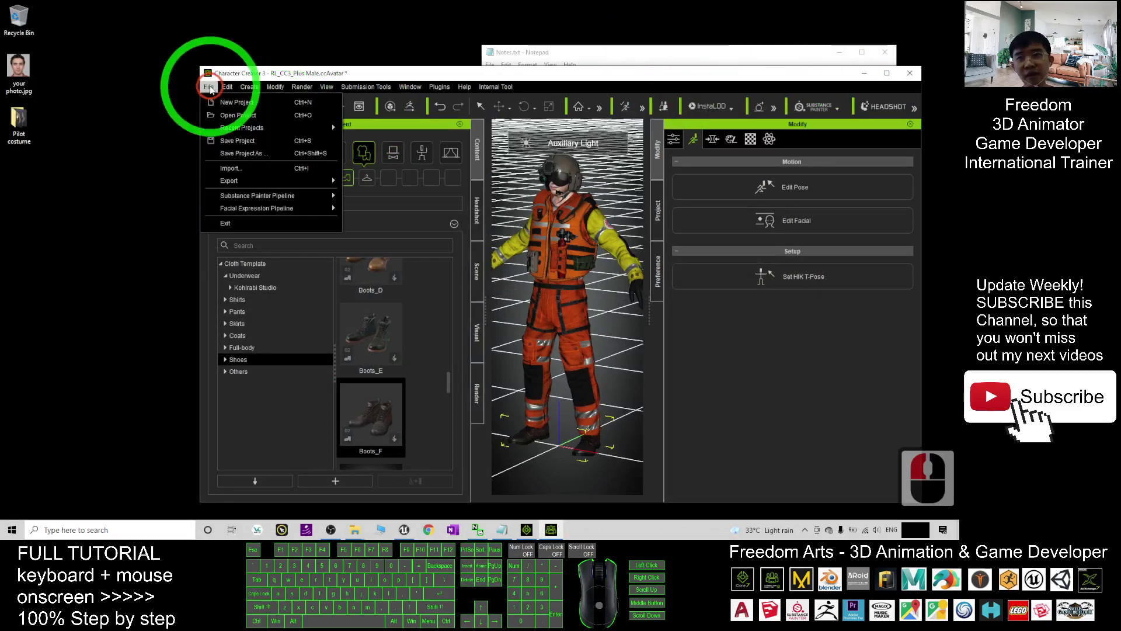
pyautogui.click(241, 153)
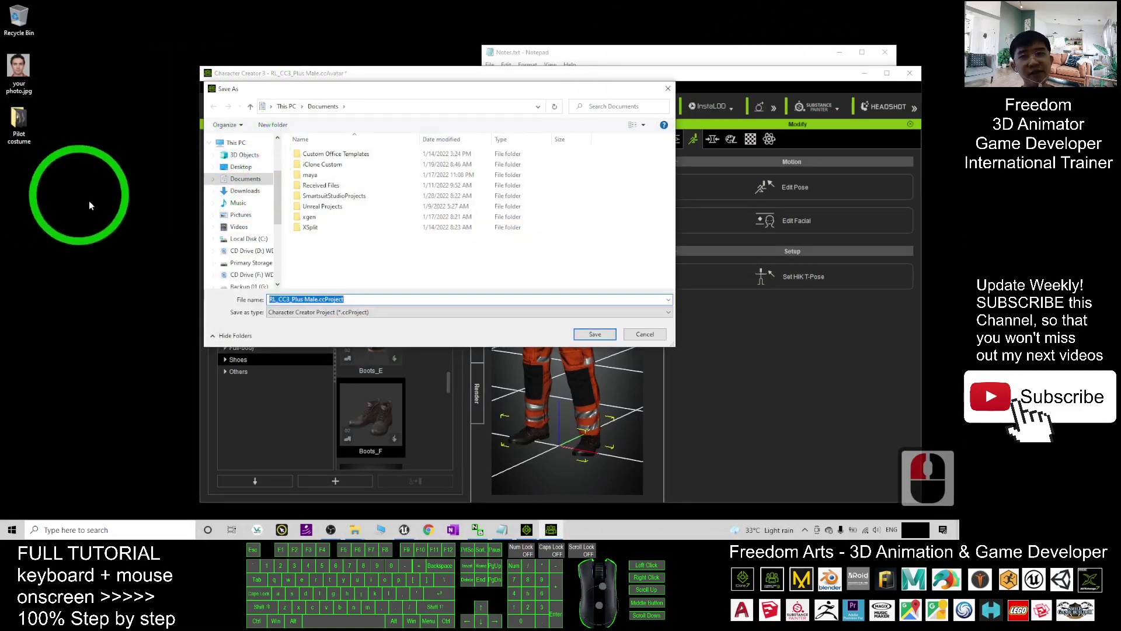
pyautogui.click(240, 166)
pyautogui.click(357, 301)
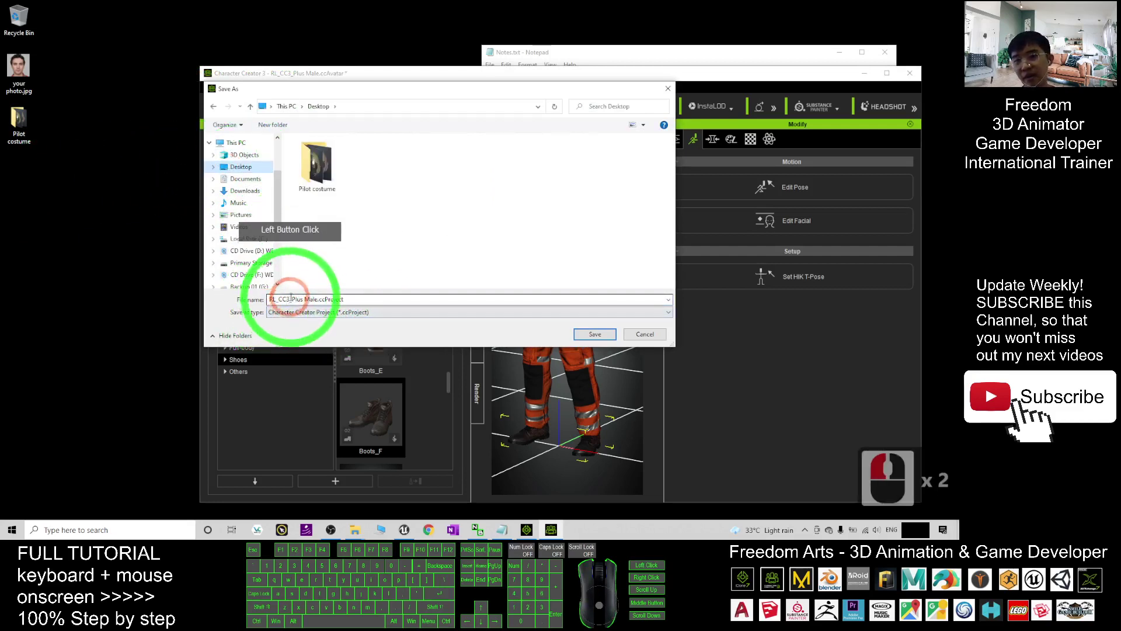
pyautogui.tripleClick(361, 301)
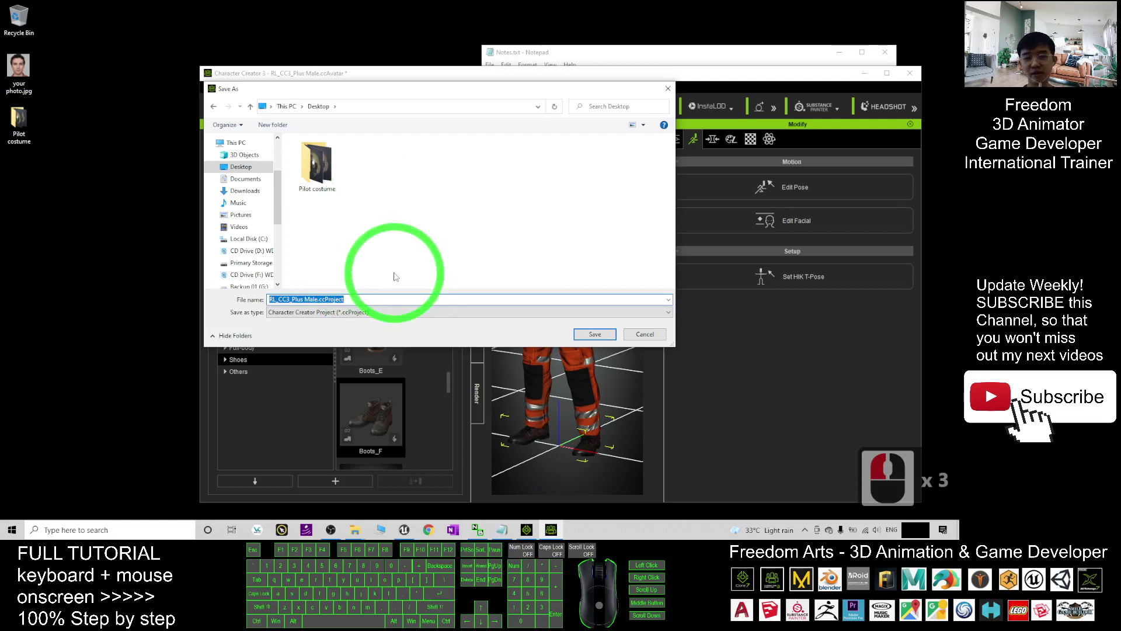
pyautogui.write('pilot')
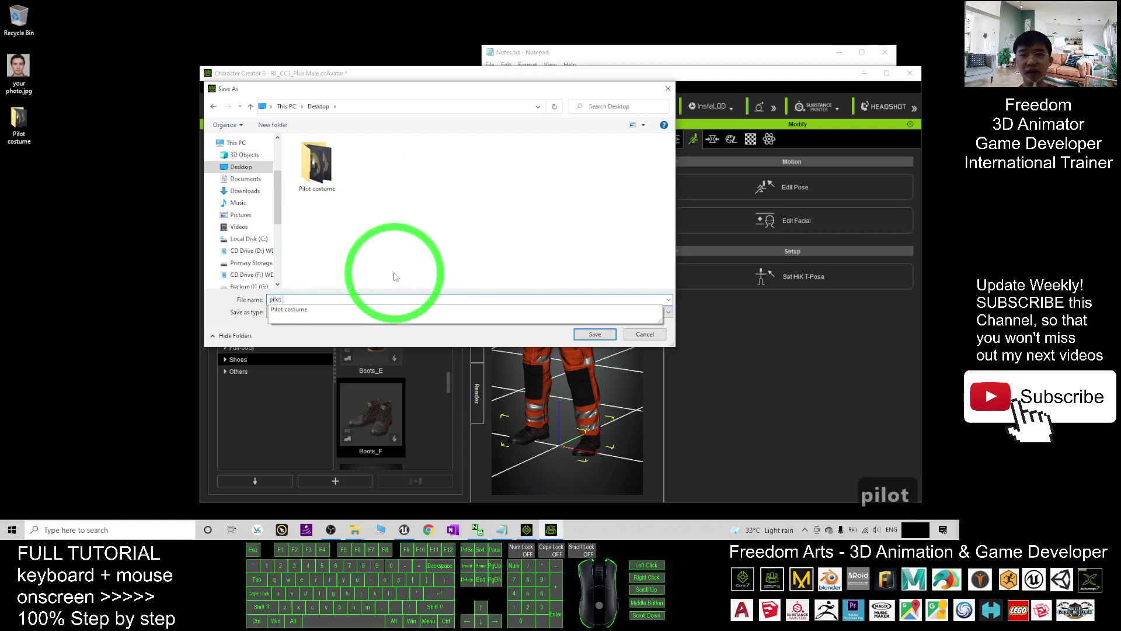
pyautogui.write(' 01')
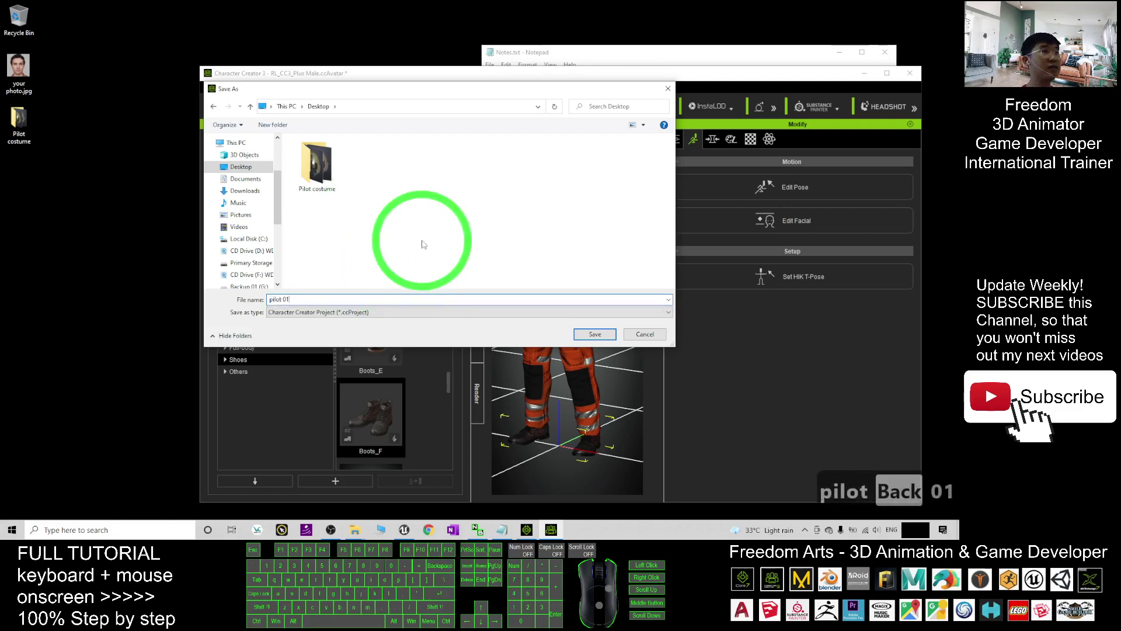
pyautogui.click(609, 339)
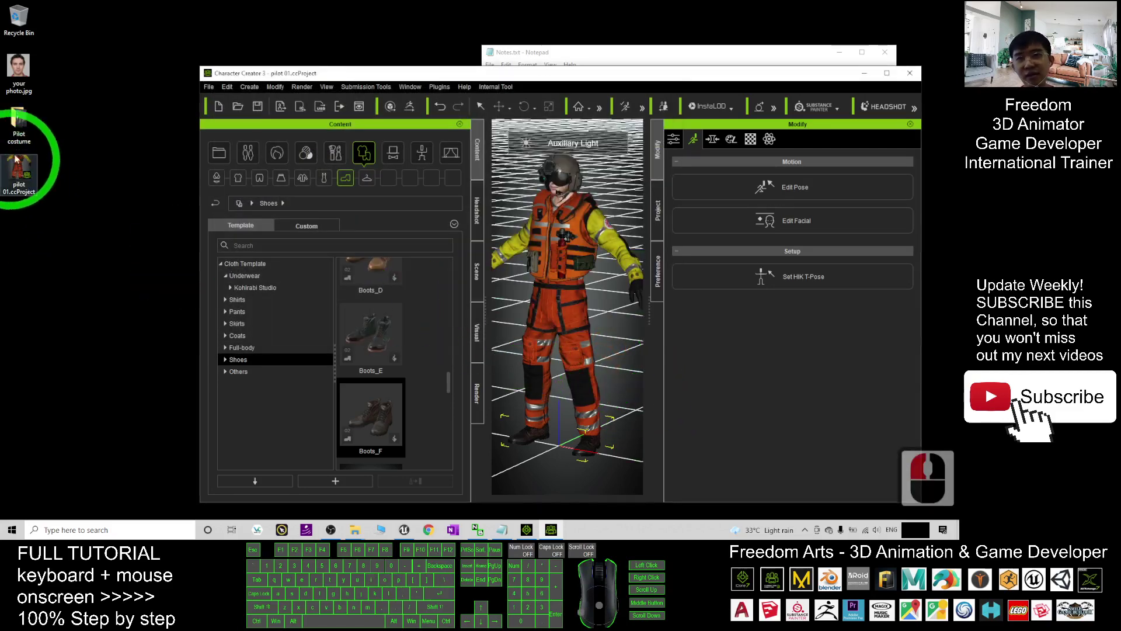
# Maximize Character Creator 3 and send the pilot character to iClone 7
pyautogui.click(887, 73)
pyautogui.click(395, 231)
pyautogui.click(59, 37)
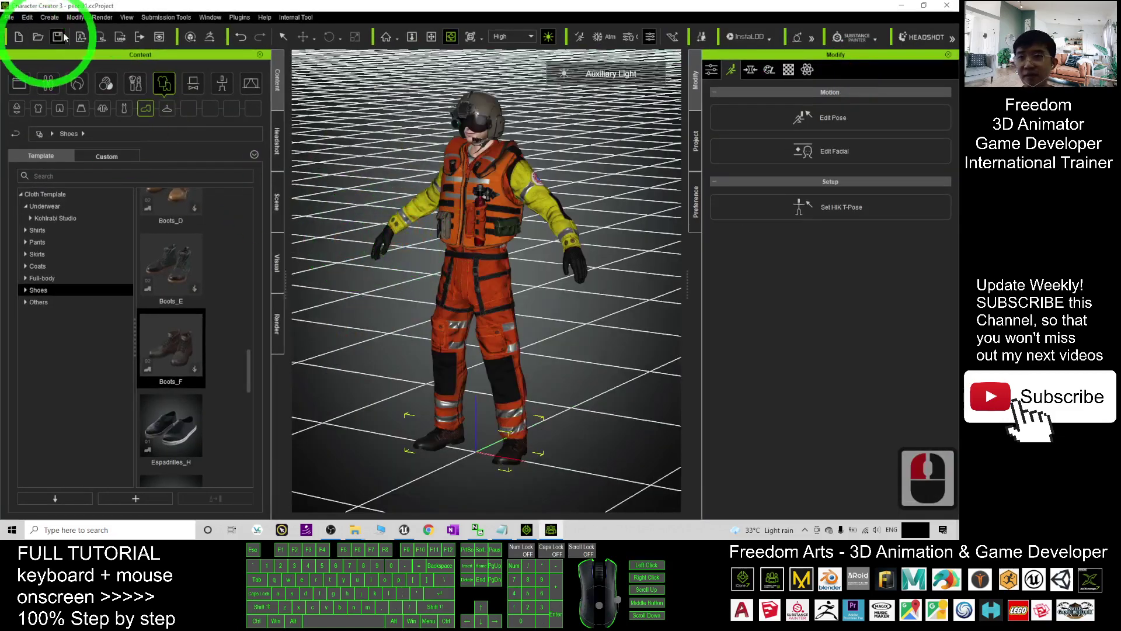
pyautogui.click(104, 40)
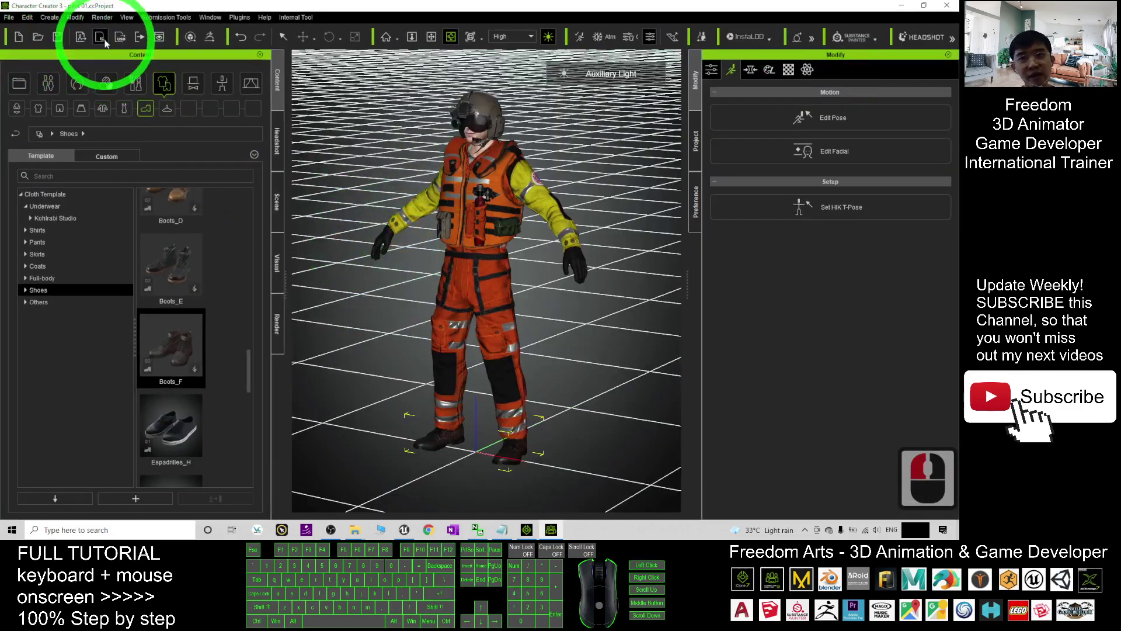
pyautogui.click(101, 37)
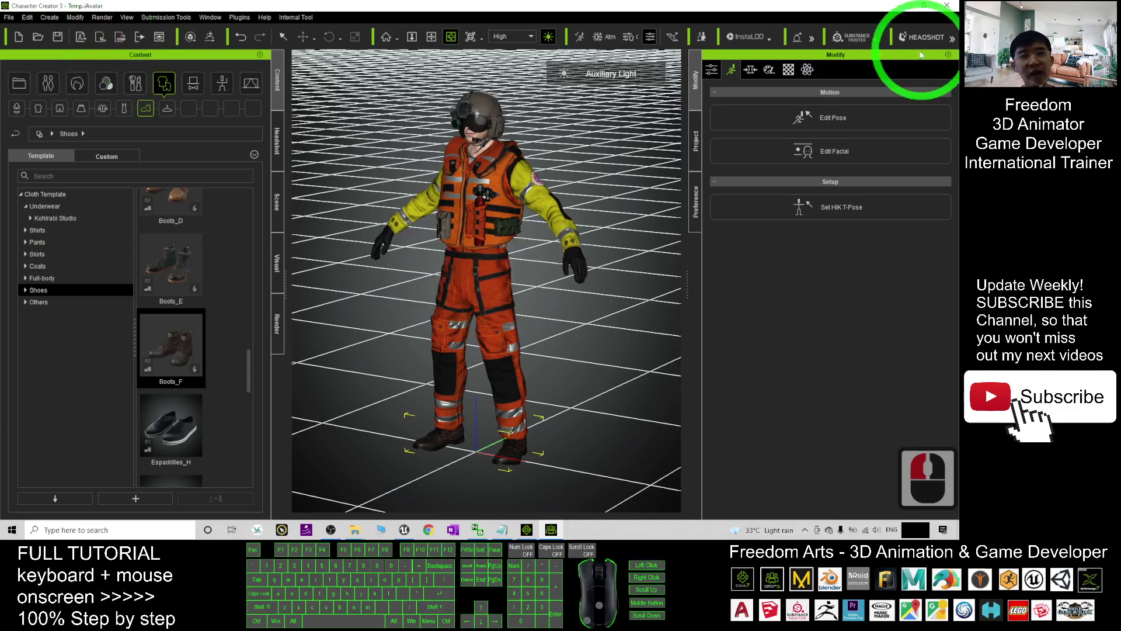
# Close Character Creator 3 while iClone 7 loads the pilot character
pyautogui.moveTo(676, 19); pyautogui.dragTo(587, 47)
pyautogui.click(867, 52)
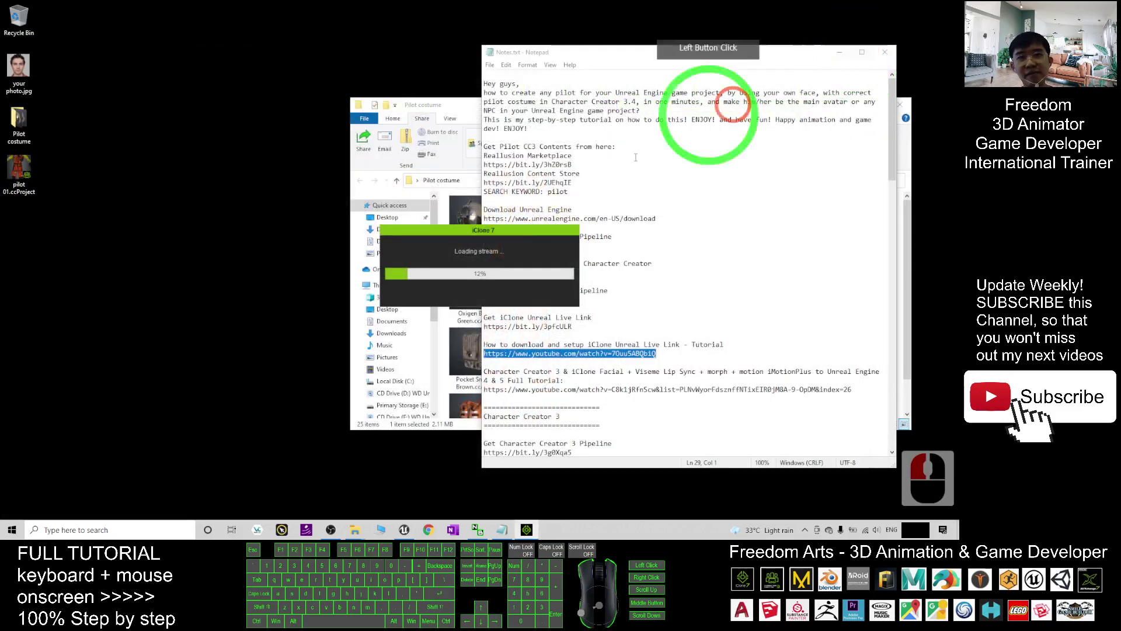
pyautogui.click(474, 232)
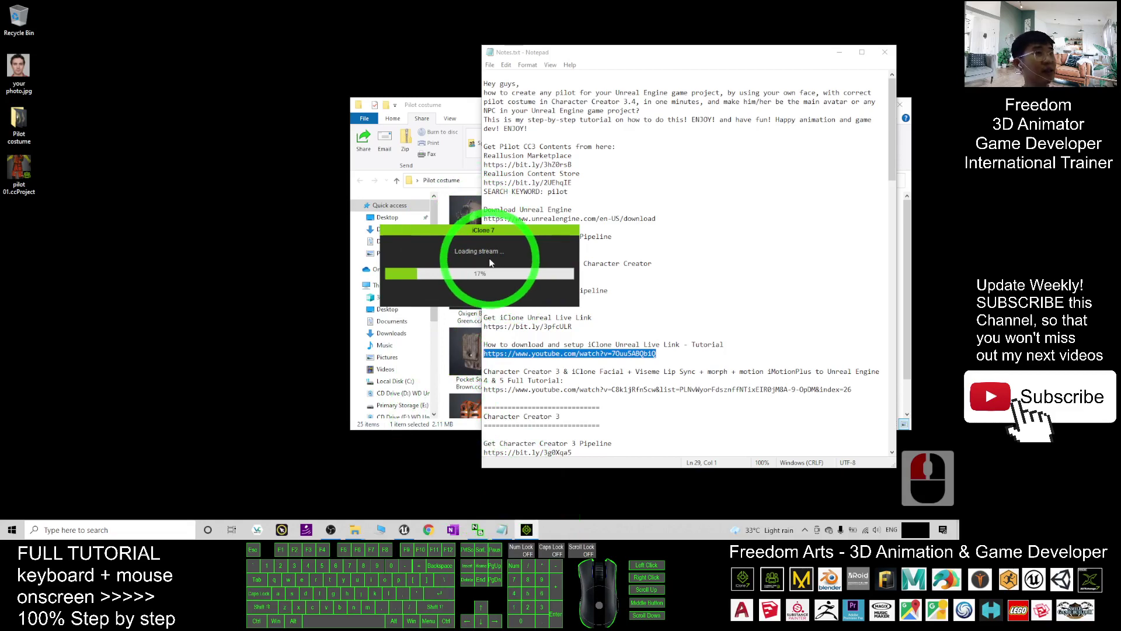
pyautogui.click(470, 275)
pyautogui.click(572, 520)
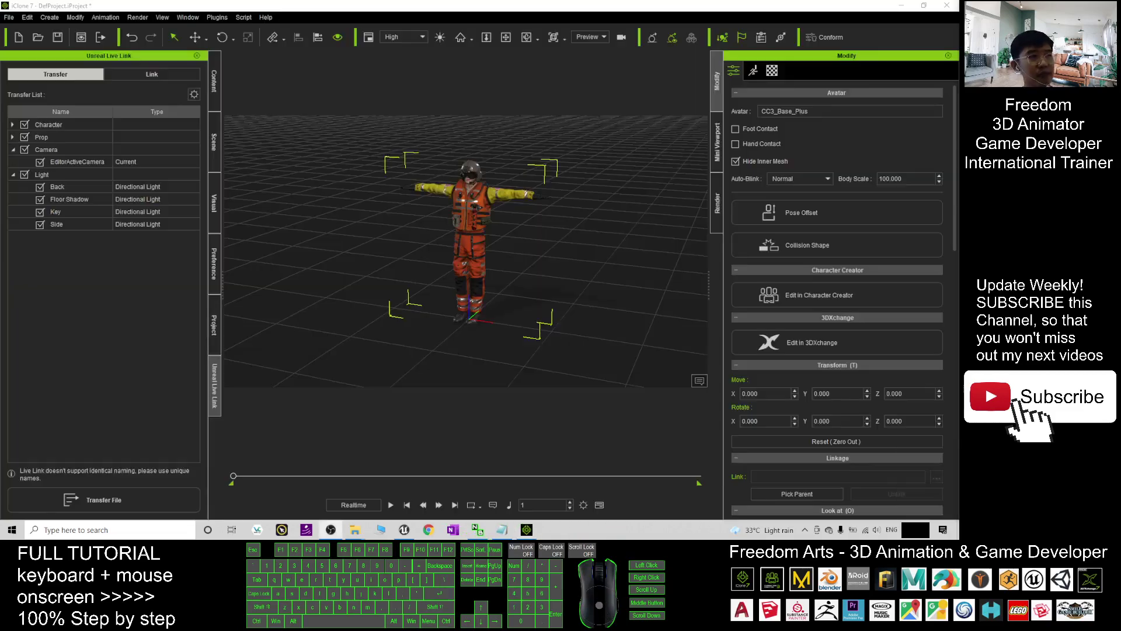
pyautogui.click(610, 365)
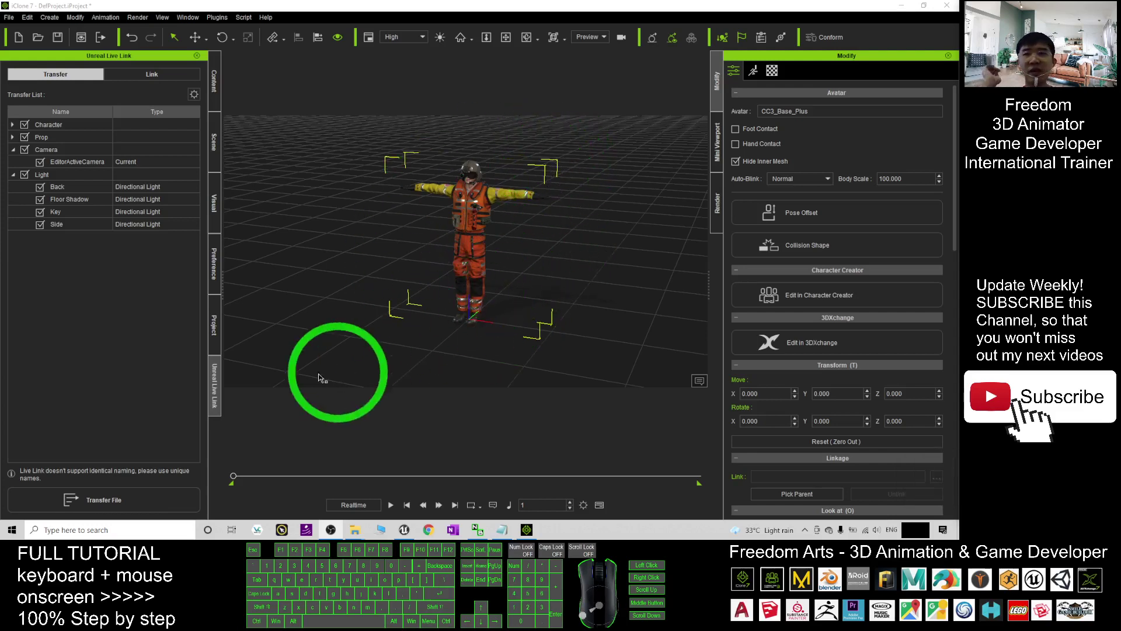
# Point out where the Unreal Live Link plugin is found, and expand the Character group in its transfer list to check the avatar's name
pyautogui.click(216, 18)
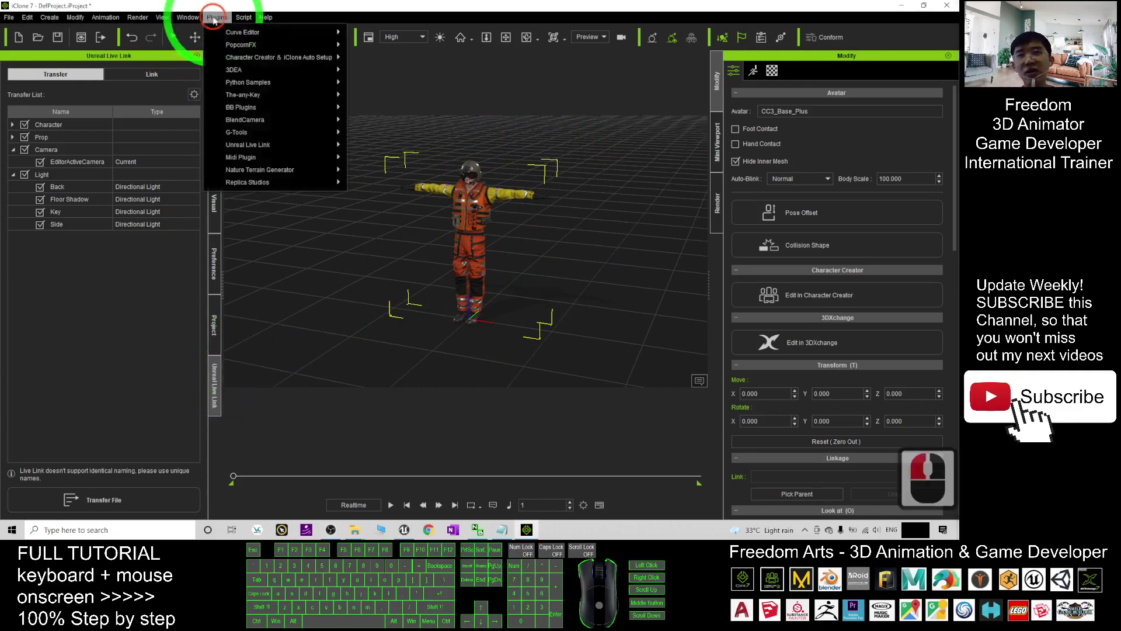
pyautogui.click(275, 144)
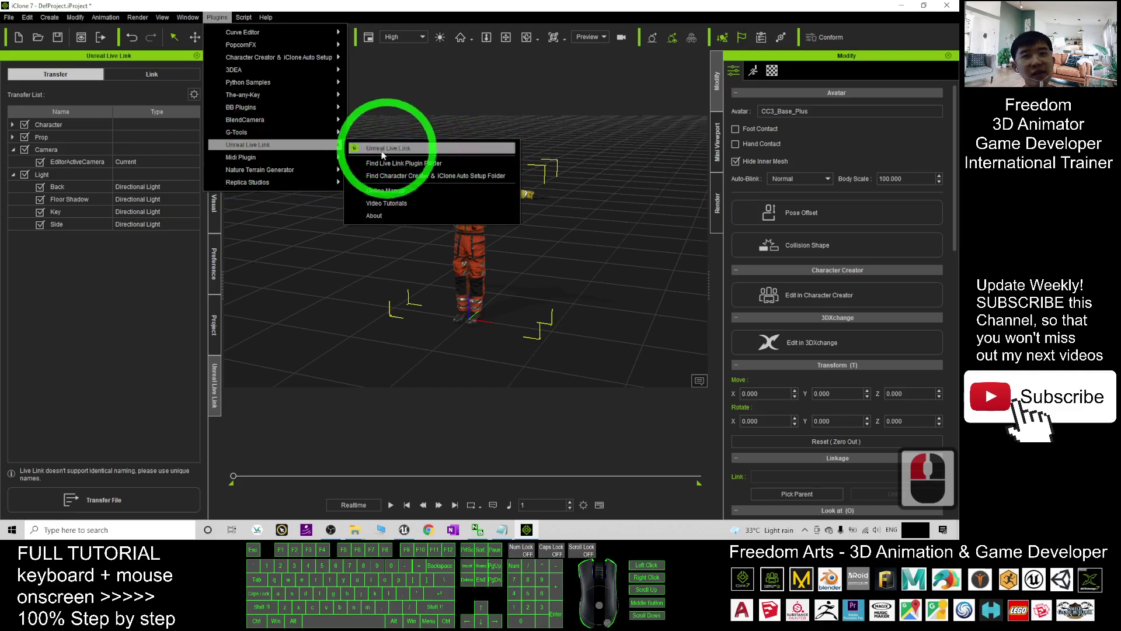
pyautogui.click(372, 5)
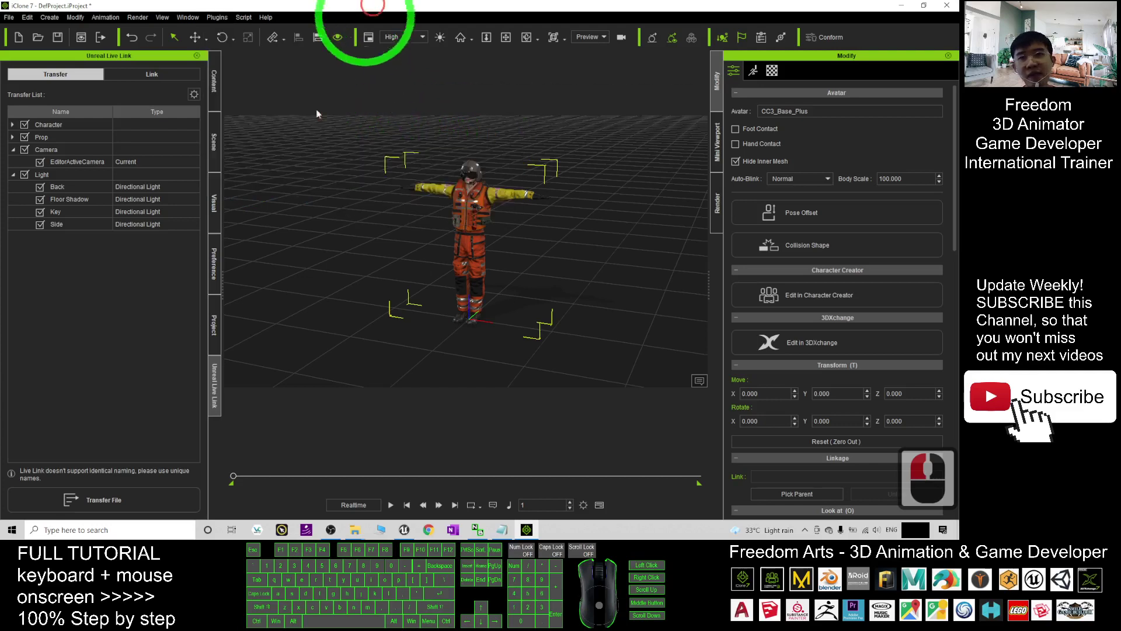
pyautogui.click(216, 383)
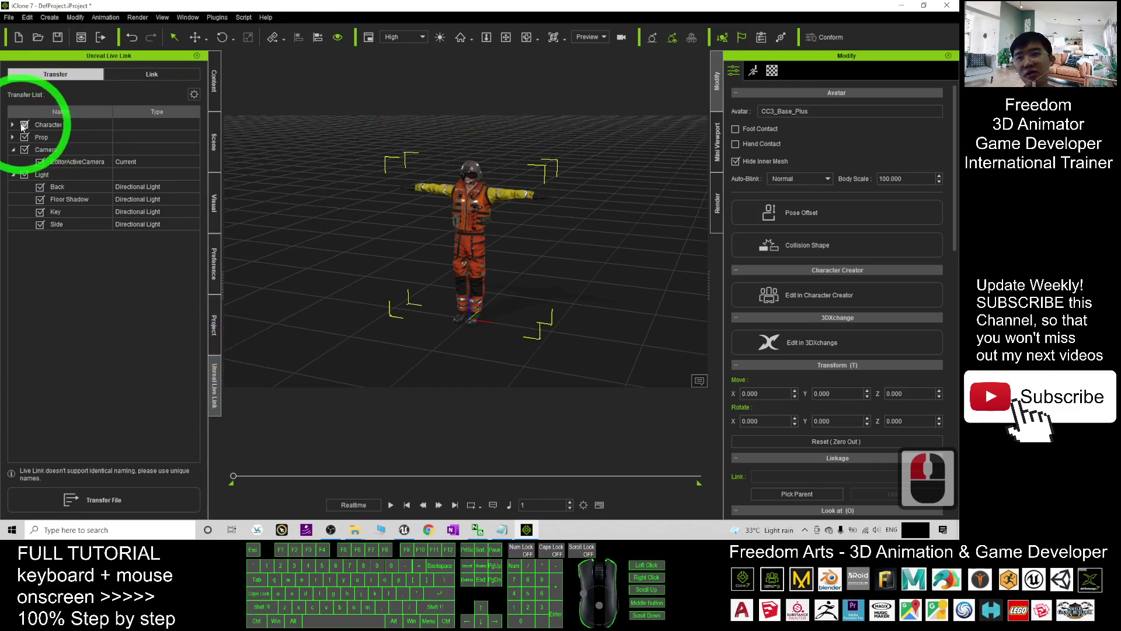
pyautogui.click(13, 124)
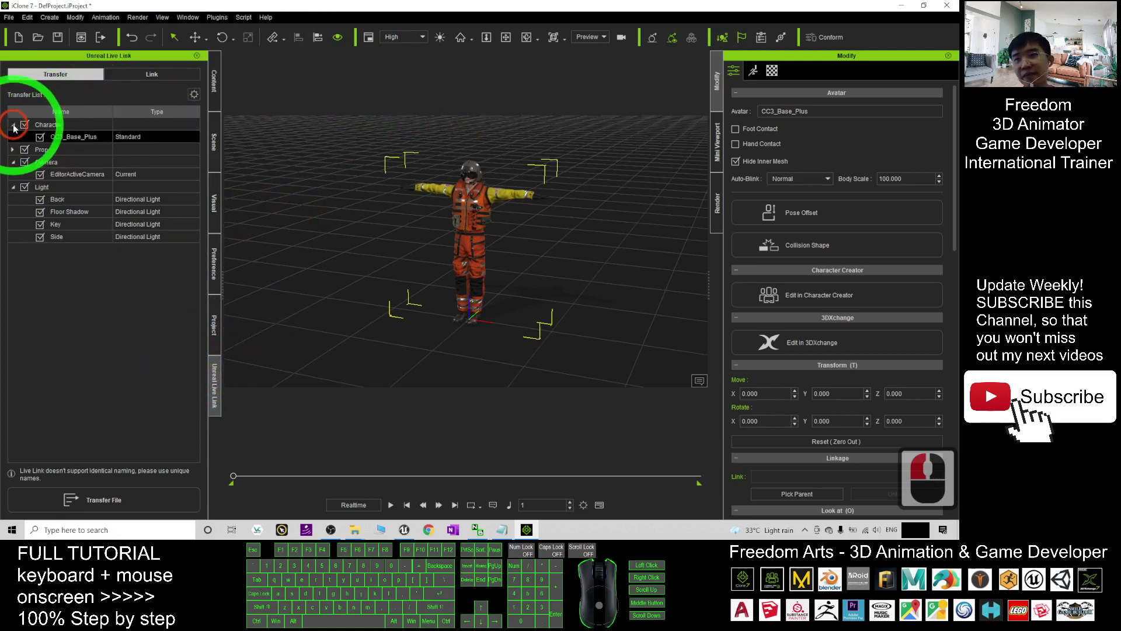
pyautogui.click(98, 140)
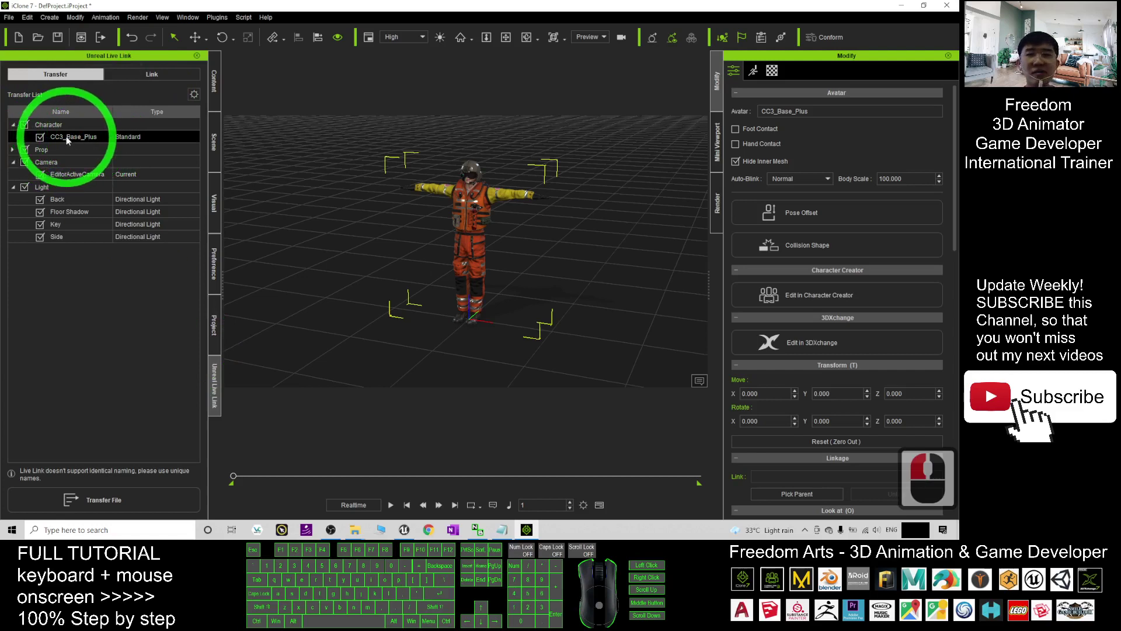
# Rename the CC3_Base_Plus avatar in the scene as pilot 01
pyautogui.click(215, 141)
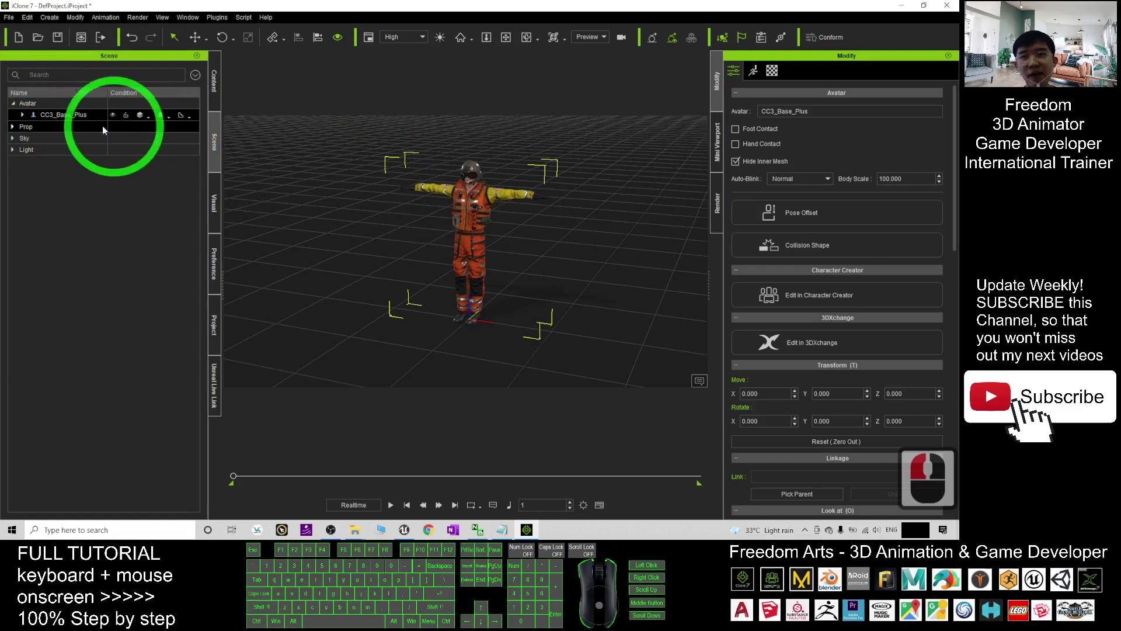
pyautogui.doubleClick(83, 117)
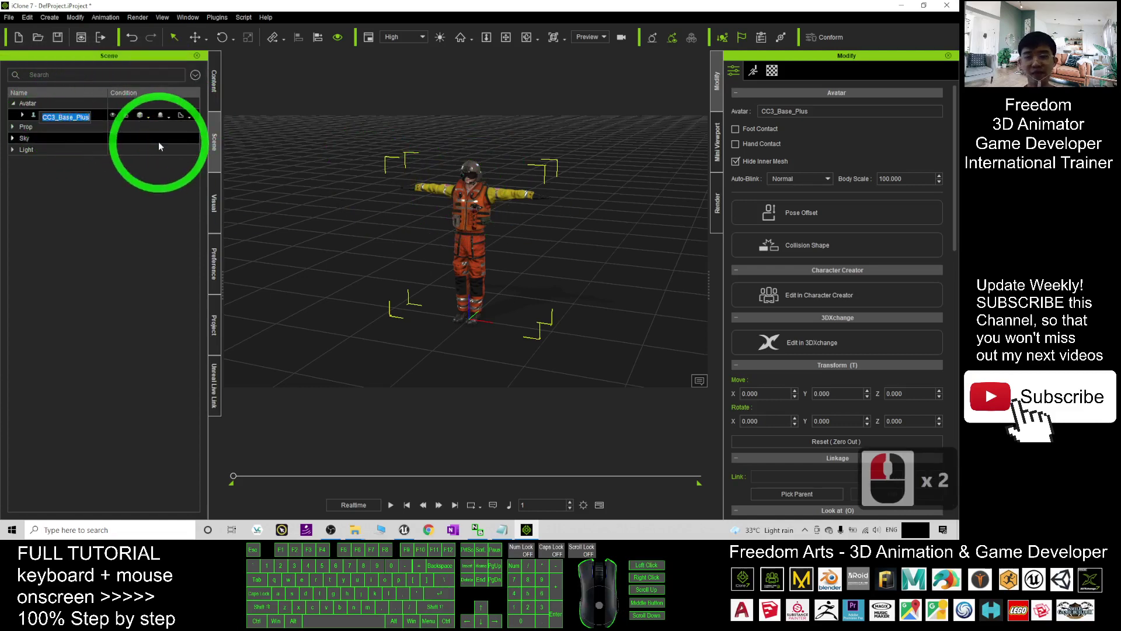
pyautogui.write('pilo')
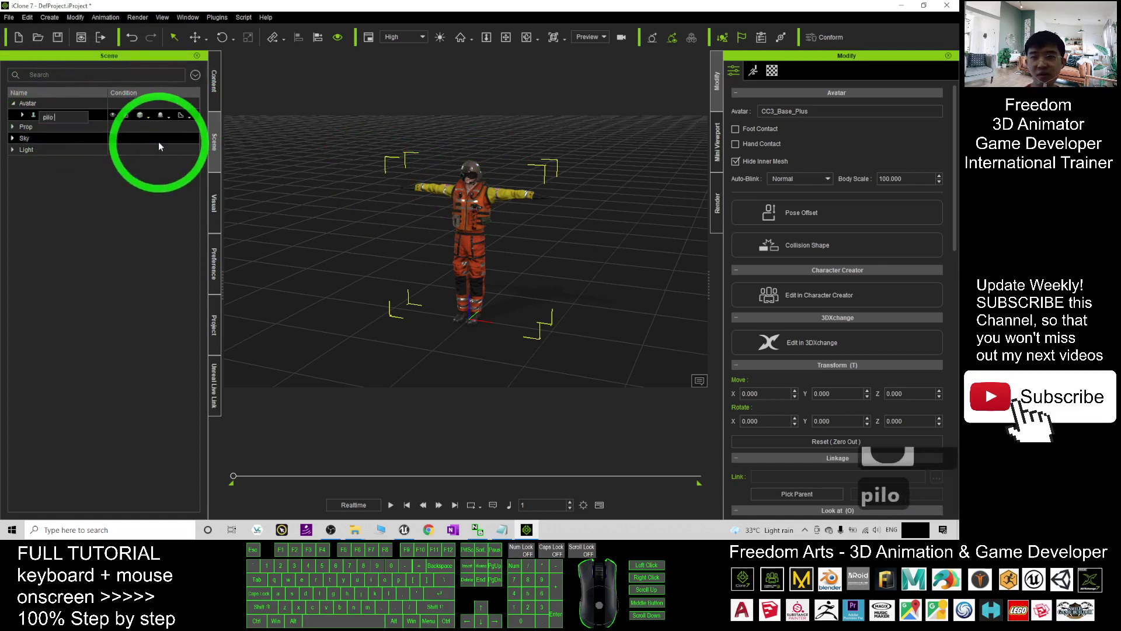
pyautogui.write('t 01')
pyautogui.press('Return')
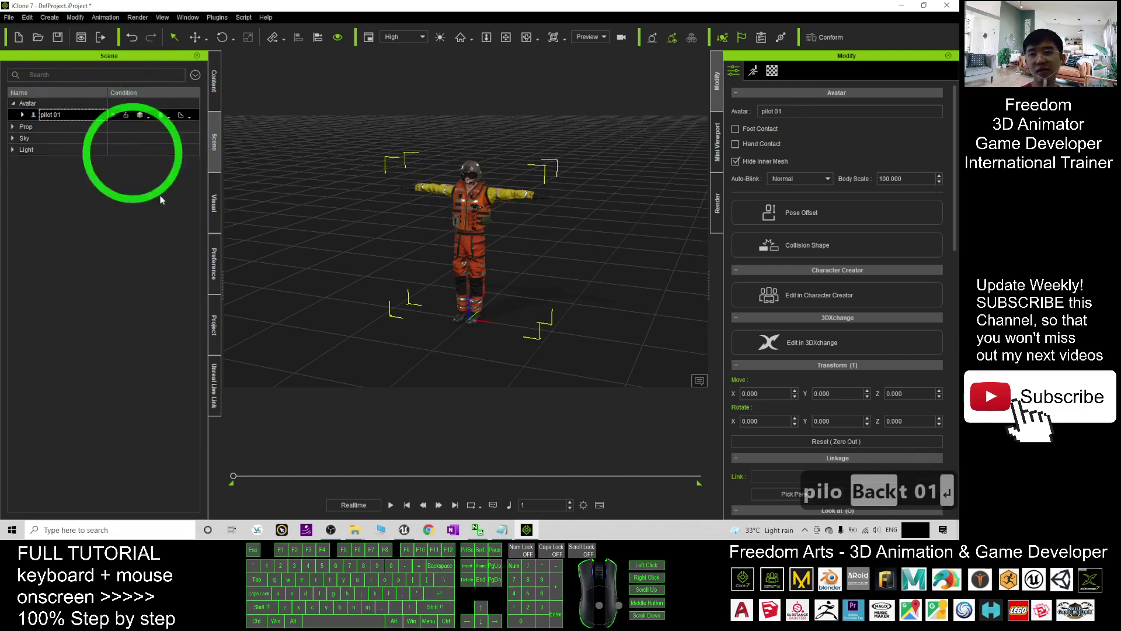
# Exclude props, cameras and lights from the Unreal Live Link transfer list, keeping only the pilot 01 character selected for transfer
pyautogui.click(214, 380)
pyautogui.click(78, 141)
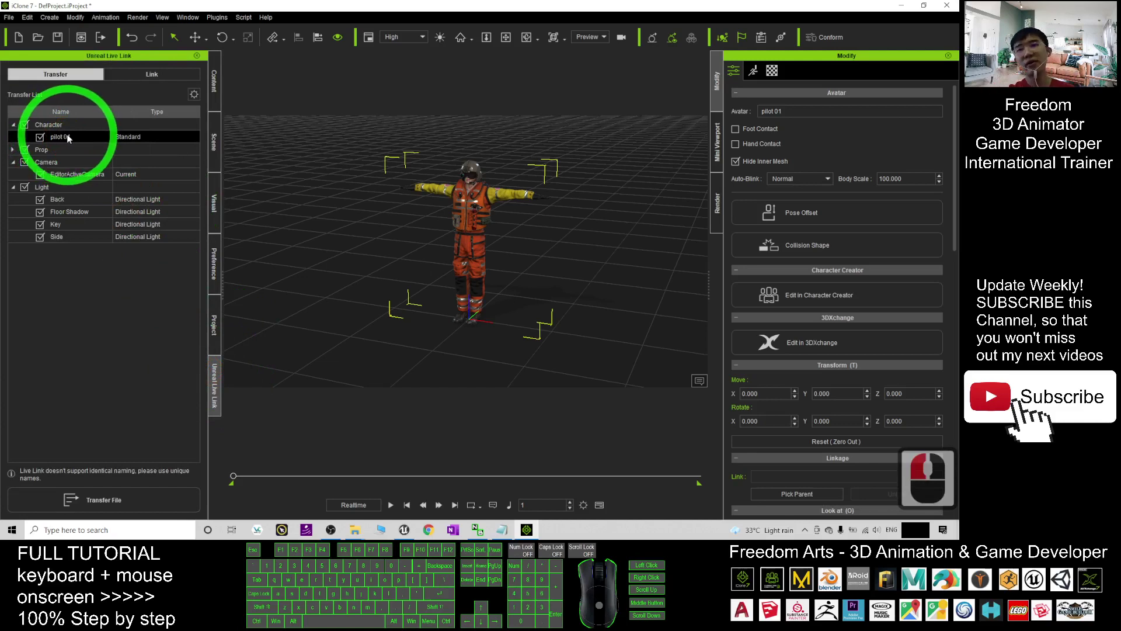
pyautogui.click(24, 162)
pyautogui.click(25, 187)
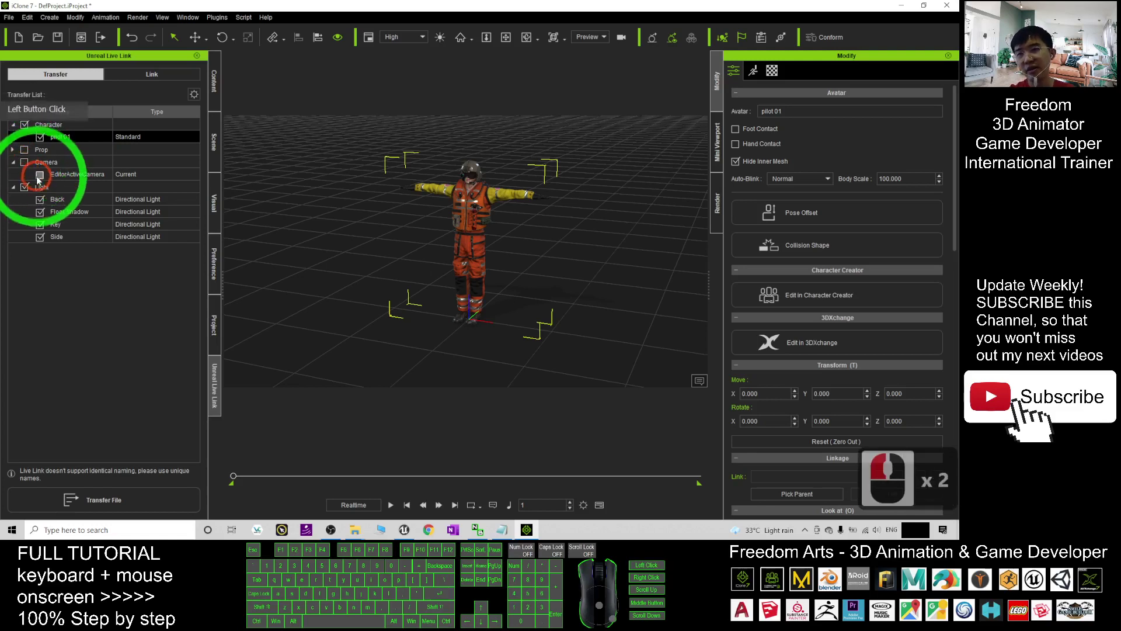
pyautogui.click(24, 150)
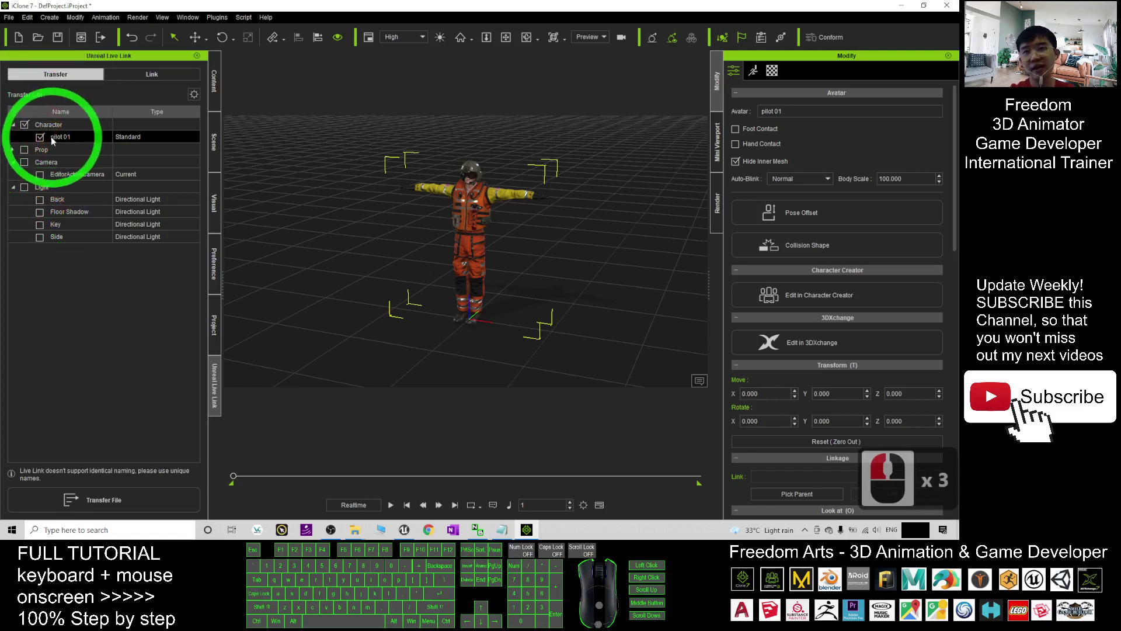